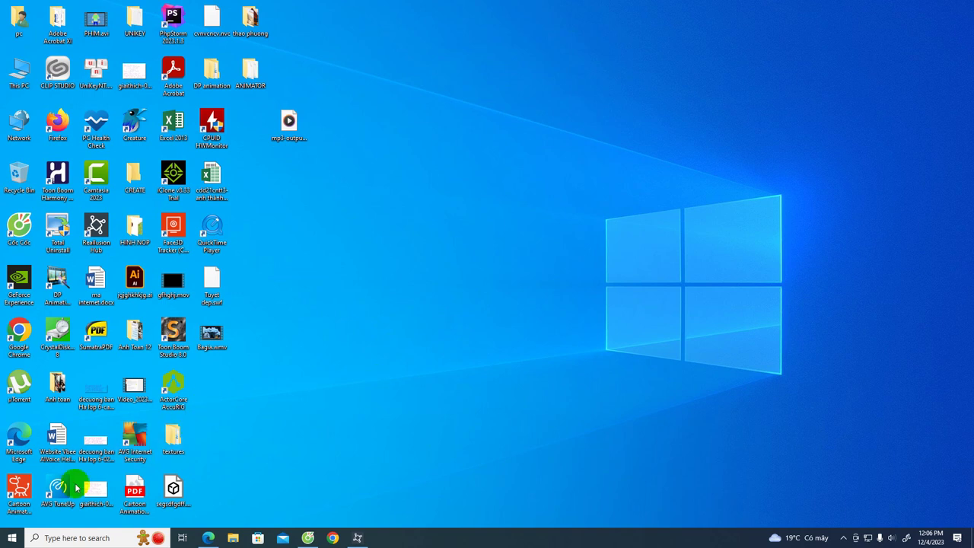
- Launch Cartoon Animator 5 from the desktop, maximize its main window and move the Content window aside
{"action": "right_click", "coordinate": [527, 258]}
{"action": "left_click", "coordinate": [547, 287]}
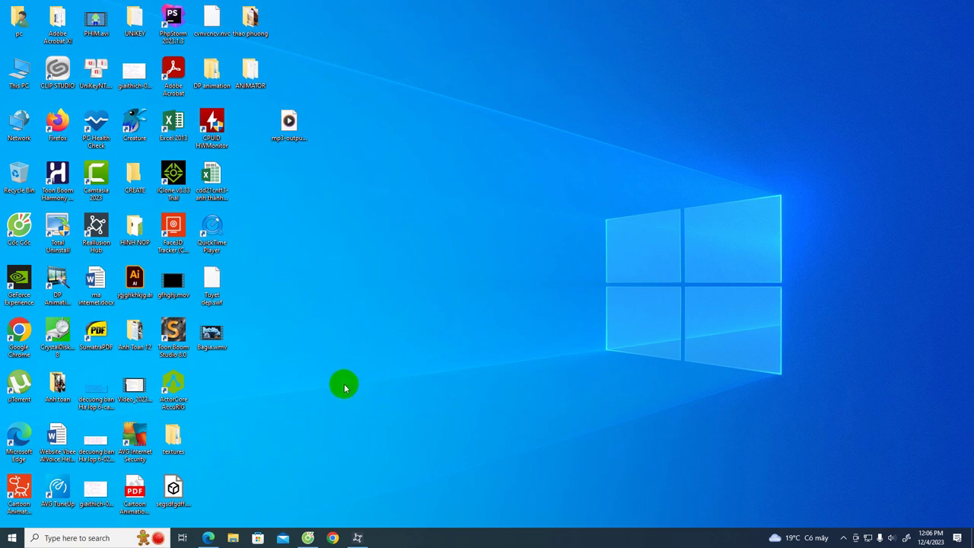
{"action": "double_click", "coordinate": [20, 487]}
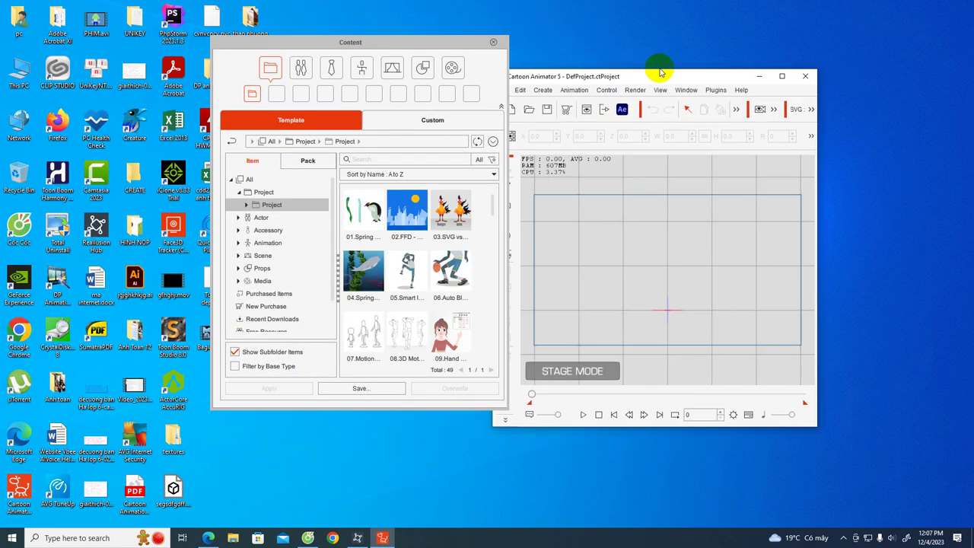
{"action": "left_click", "coordinate": [802, 63]}
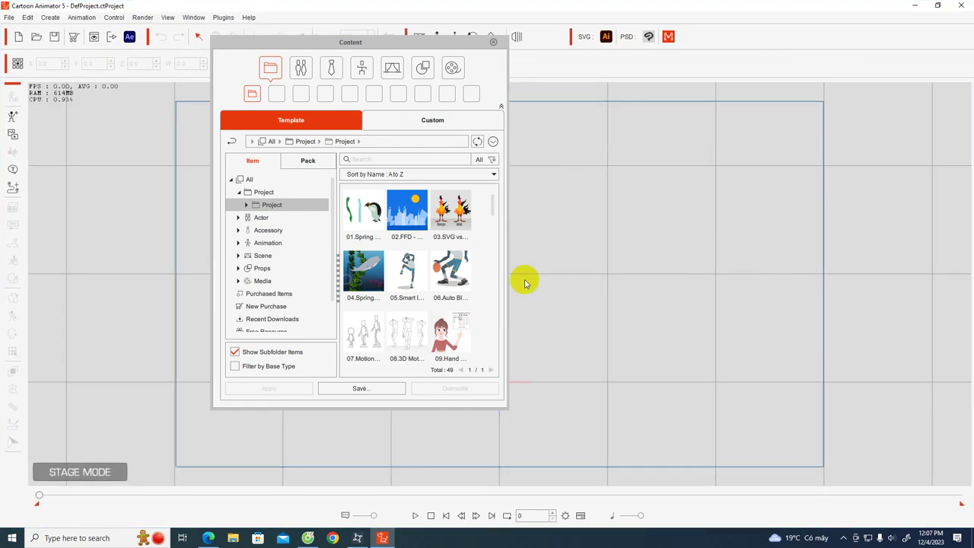
{"action": "left_click_drag", "start_coordinate": [378, 46], "coordinate": [680, 69]}
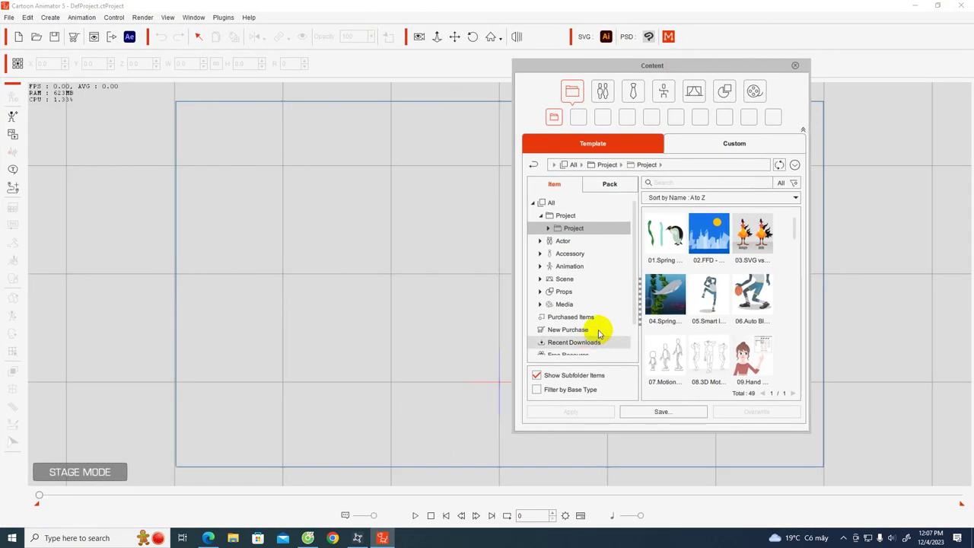
- Expand the Actor category in the content library and look through the Purchased Items
{"action": "left_click", "coordinate": [540, 241]}
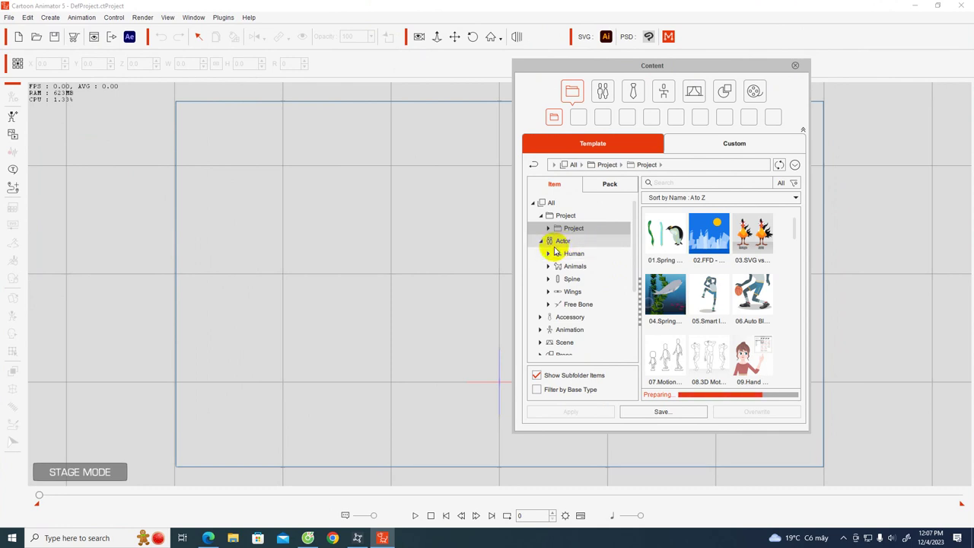
{"action": "scroll", "coordinate": [593, 275], "scroll_direction": "down", "scroll_amount": 2}
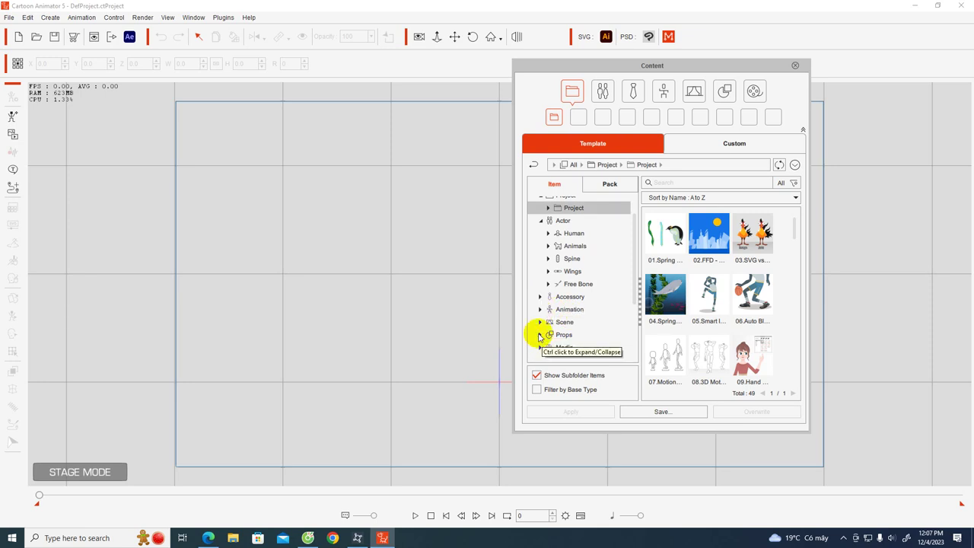
{"action": "scroll", "coordinate": [544, 335], "scroll_direction": "down", "scroll_amount": 1}
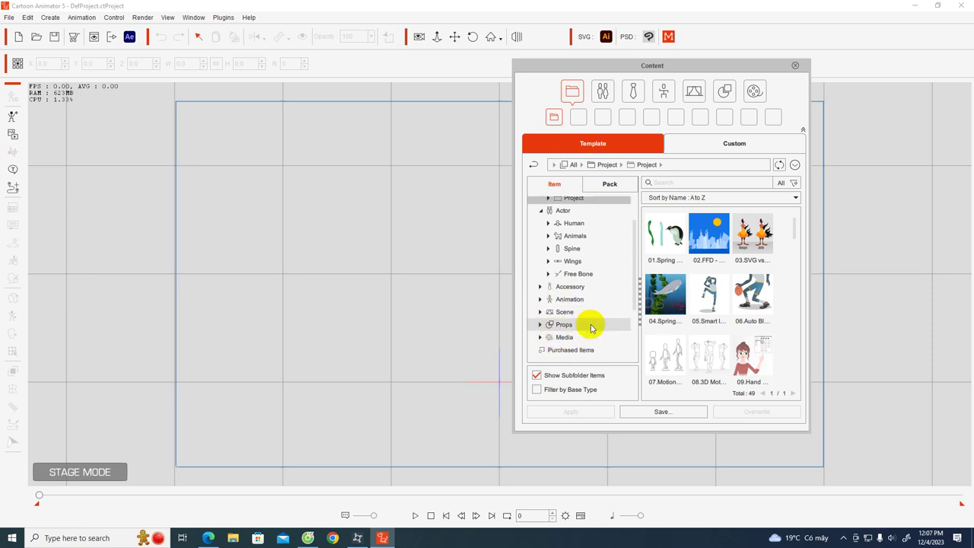
{"action": "scroll", "coordinate": [589, 325], "scroll_direction": "down", "scroll_amount": 1}
{"action": "left_click", "coordinate": [573, 340]}
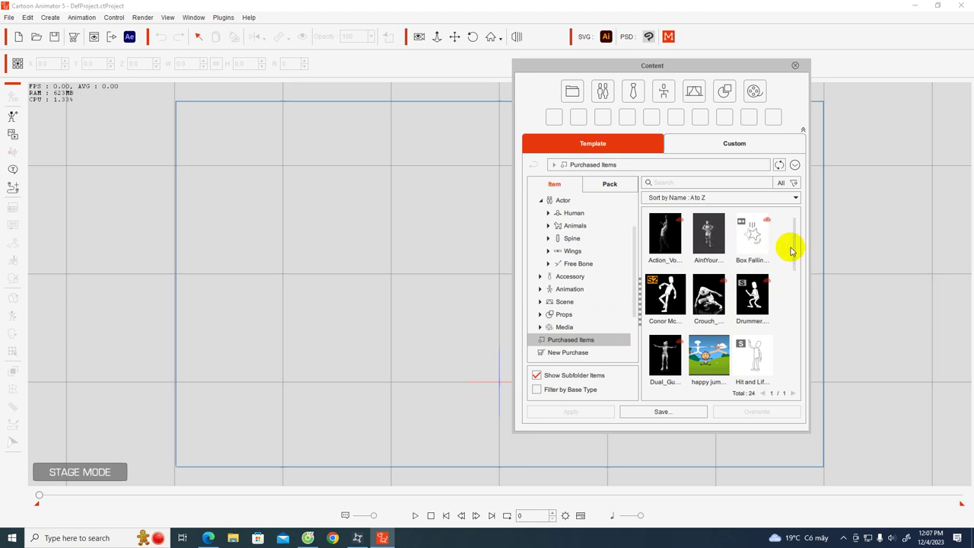
{"action": "mouse_move", "coordinate": [792, 244]}
{"action": "left_mouse_down"}
{"action": "mouse_move", "coordinate": [790, 350]}
{"action": "mouse_move", "coordinate": [793, 238]}
{"action": "left_mouse_up"}
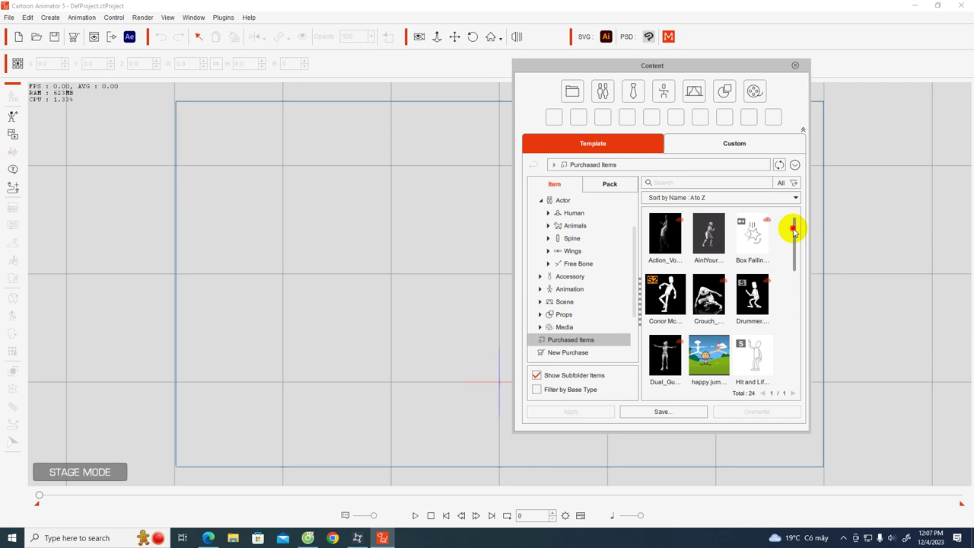
- View the _Puppet Sample props in the content library and expand the Scene and Animation categories
{"action": "left_click", "coordinate": [541, 315]}
{"action": "left_click", "coordinate": [549, 328]}
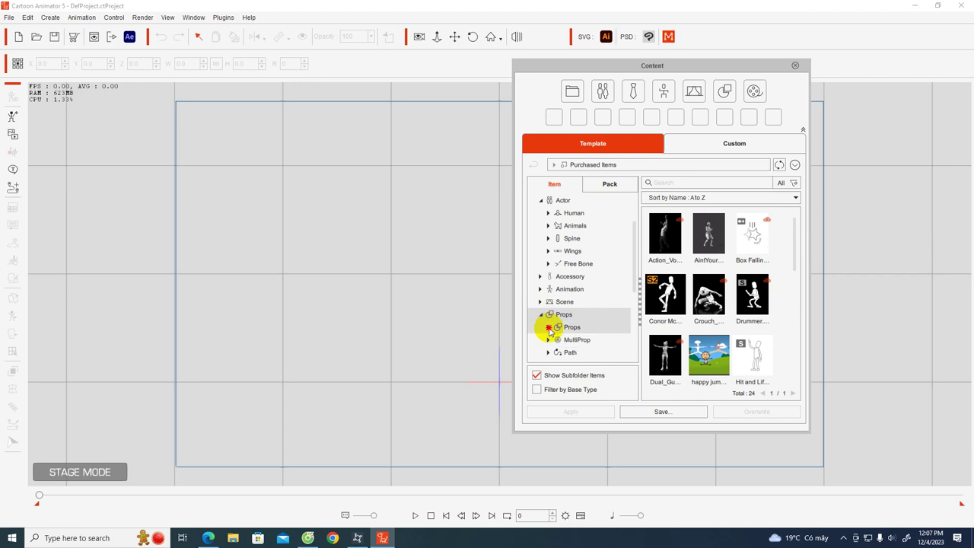
{"action": "left_click", "coordinate": [568, 340]}
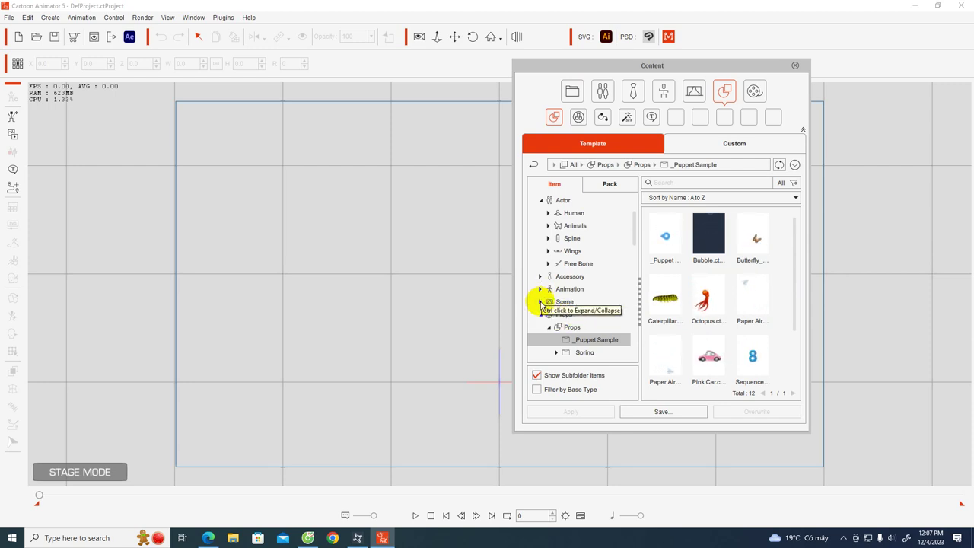
{"action": "left_click", "coordinate": [541, 302]}
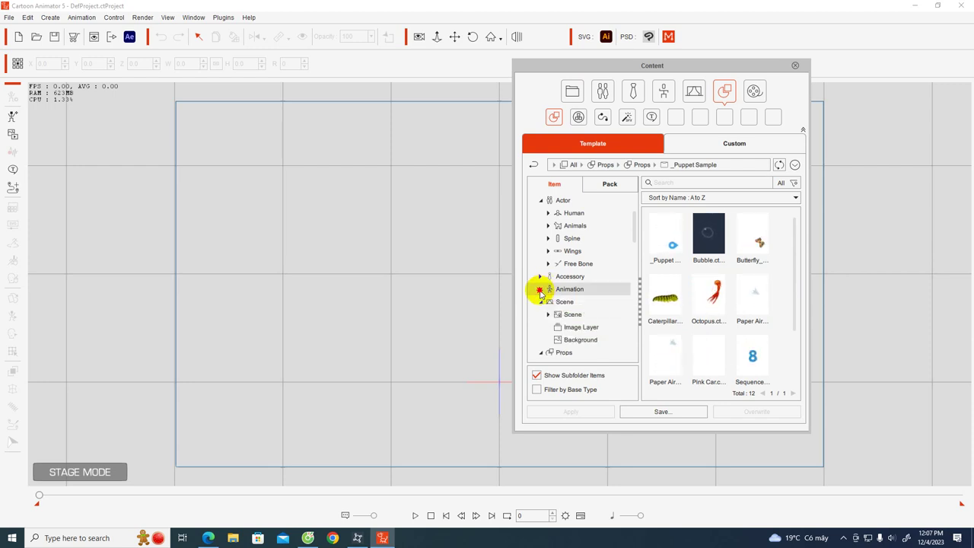
{"action": "left_click", "coordinate": [541, 290]}
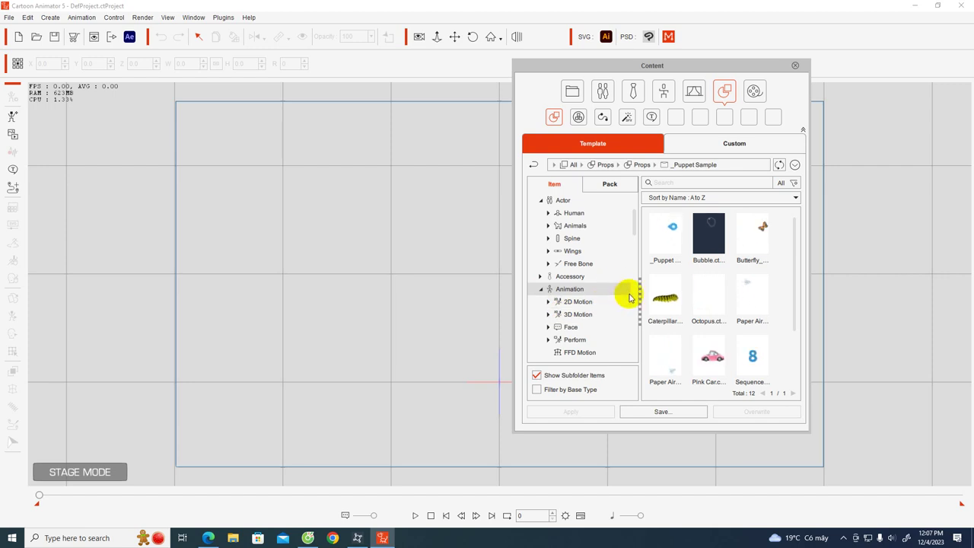
- Expand the Animals and Human actor categories and reposition the Content window over the right part of the stage
{"action": "left_click_drag", "start_coordinate": [687, 69], "coordinate": [786, 103]}
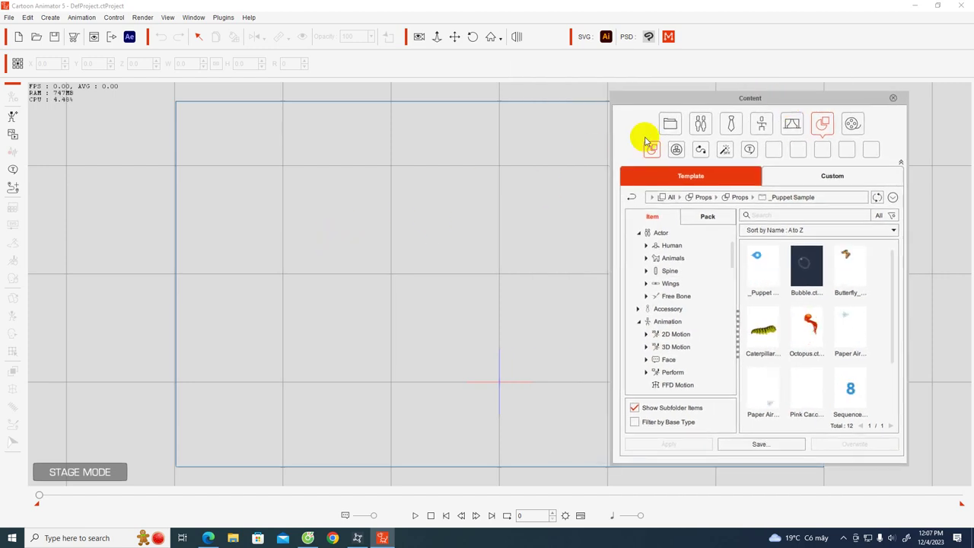
{"action": "left_click_drag", "start_coordinate": [674, 102], "coordinate": [353, 99]}
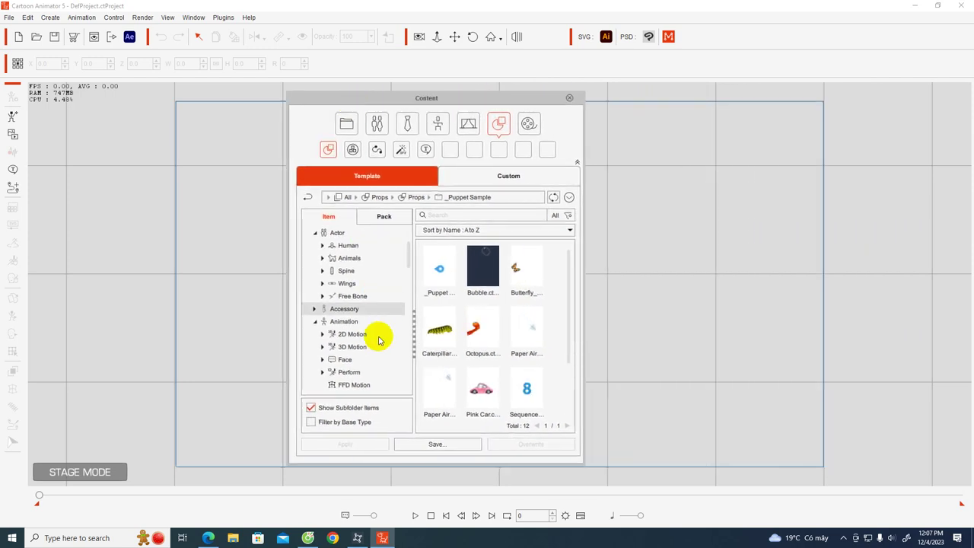
{"action": "left_click", "coordinate": [323, 259]}
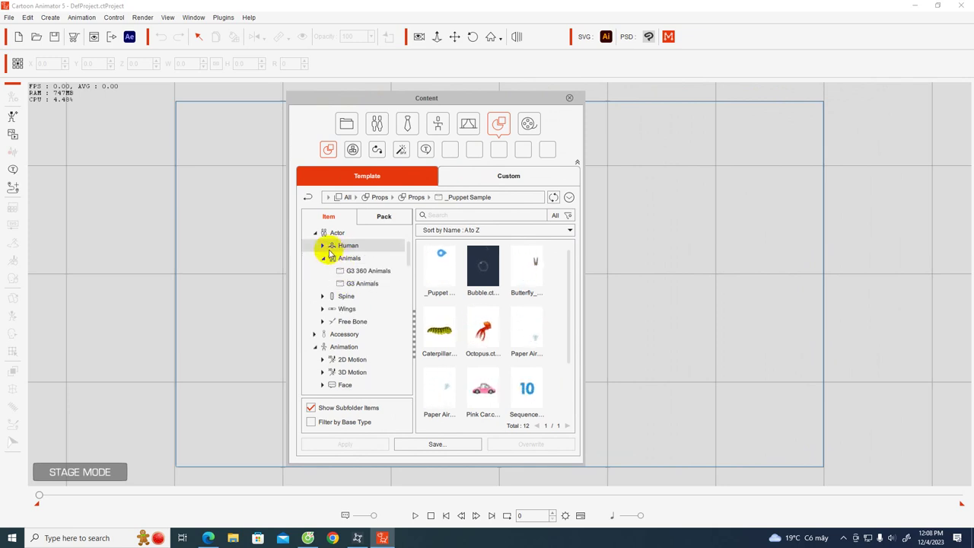
{"action": "left_click", "coordinate": [322, 245]}
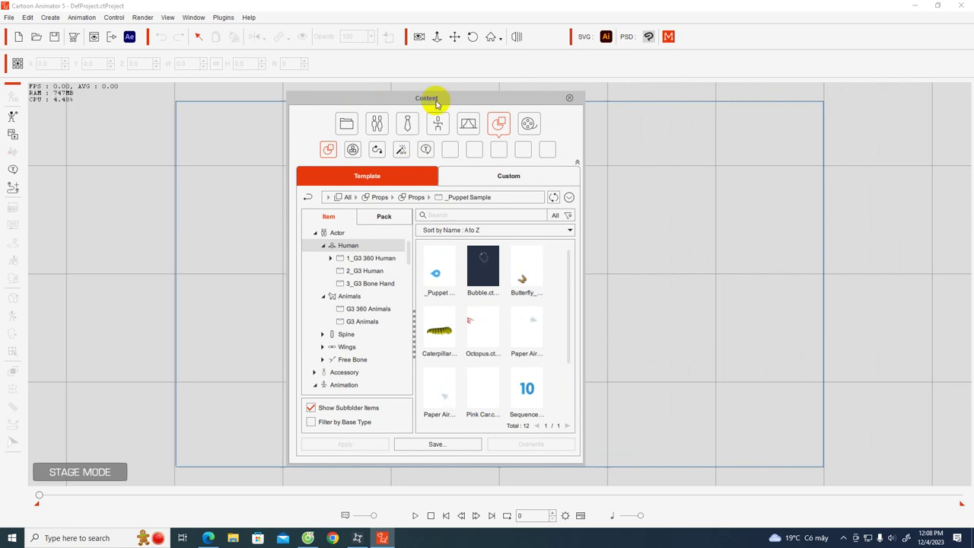
{"action": "left_click_drag", "start_coordinate": [436, 102], "coordinate": [611, 111]}
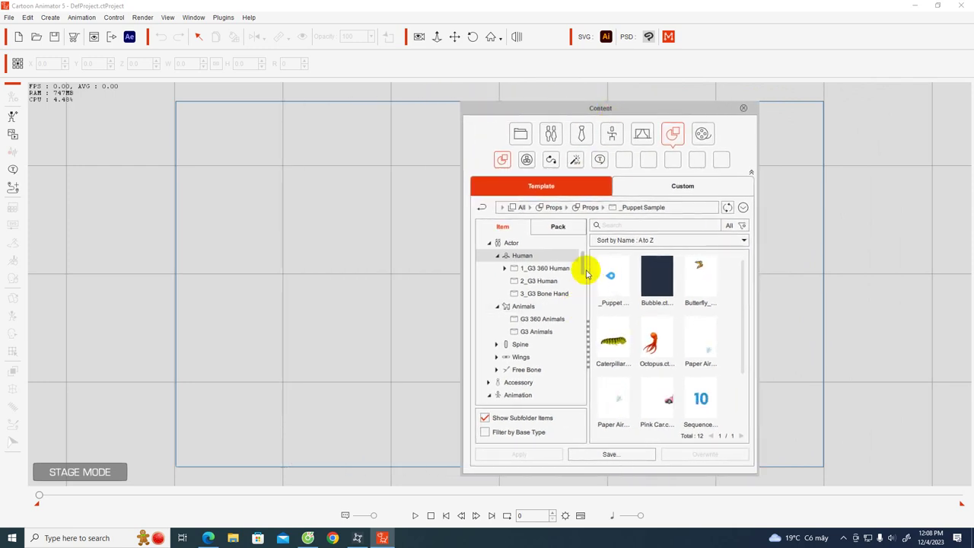
{"action": "scroll", "coordinate": [583, 267], "scroll_direction": "down", "scroll_amount": 1}
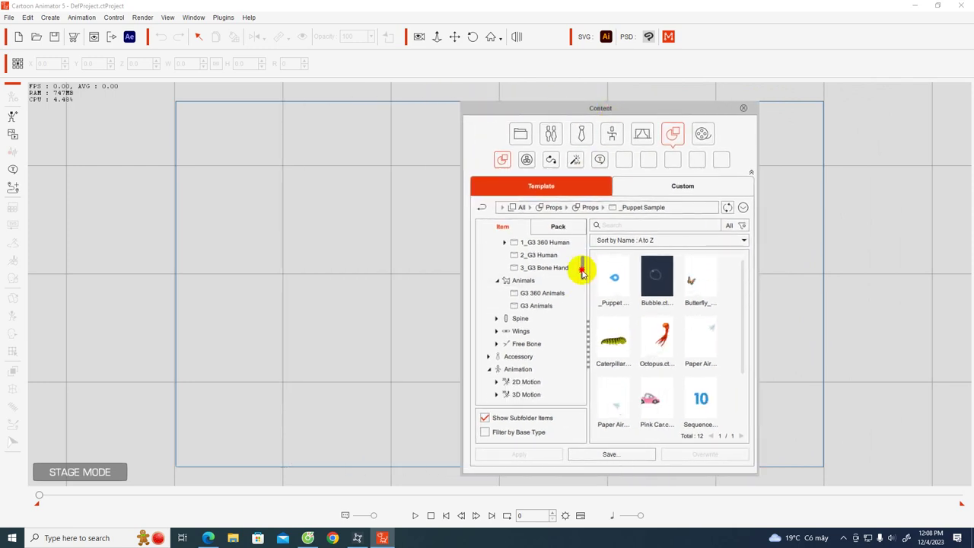
{"action": "scroll", "coordinate": [583, 259], "scroll_direction": "up", "scroll_amount": 2}
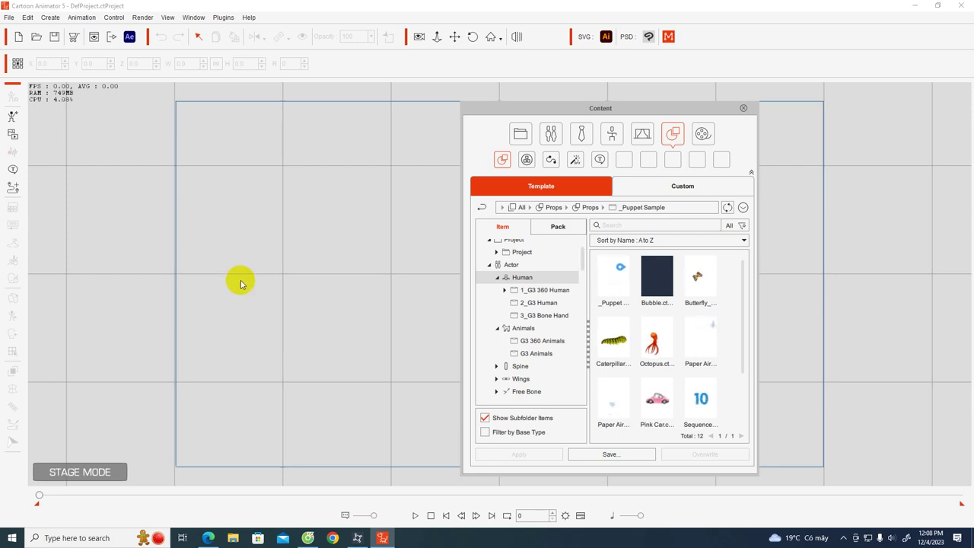
{"action": "left_click_drag", "start_coordinate": [599, 107], "coordinate": [644, 107]}
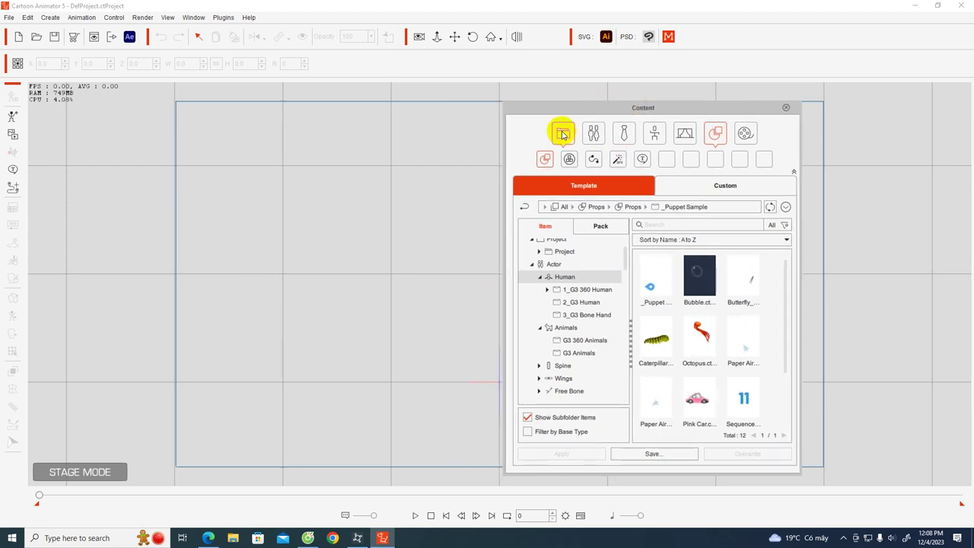
- View the Display settings in the Preferences and close the dialog
{"action": "left_click", "coordinate": [28, 18]}
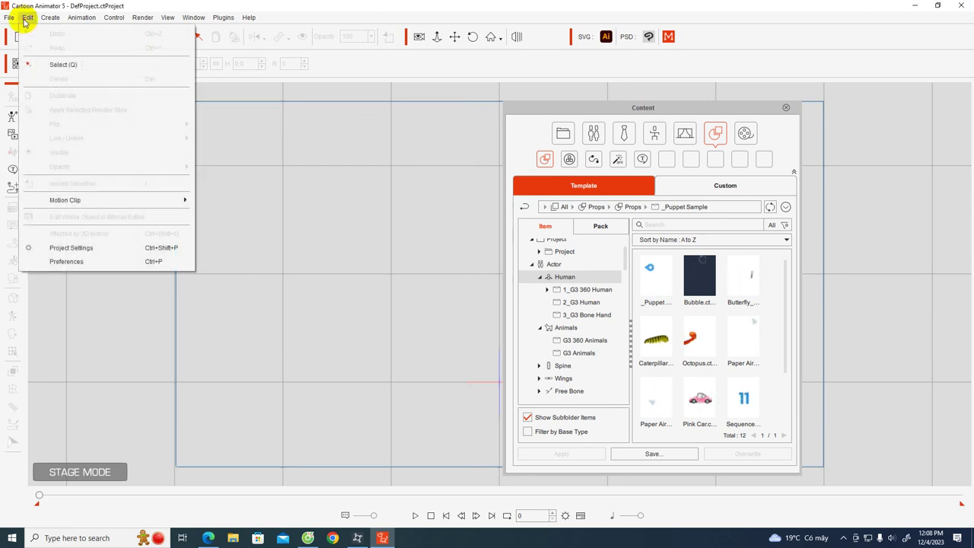
{"action": "left_click", "coordinate": [62, 261]}
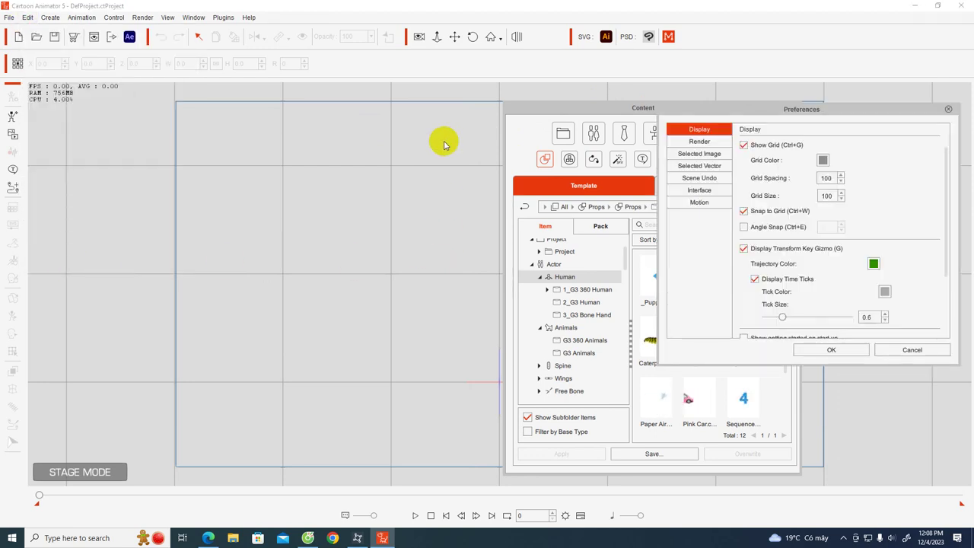
{"action": "left_click_drag", "start_coordinate": [809, 109], "coordinate": [349, 117]}
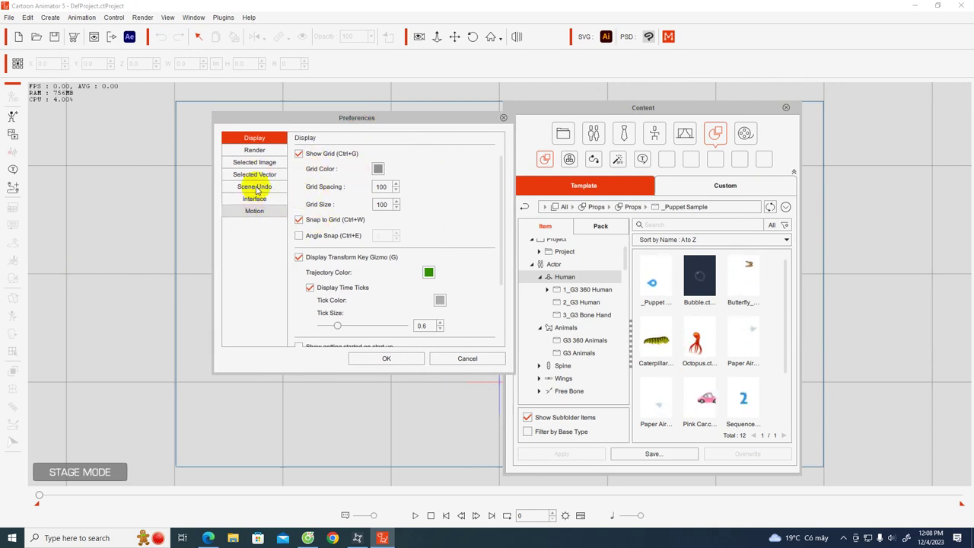
{"action": "left_click", "coordinate": [503, 119]}
- Reopen the Preferences and examine the SVG editor path in the Selected Vector settings
{"action": "left_click", "coordinate": [27, 17]}
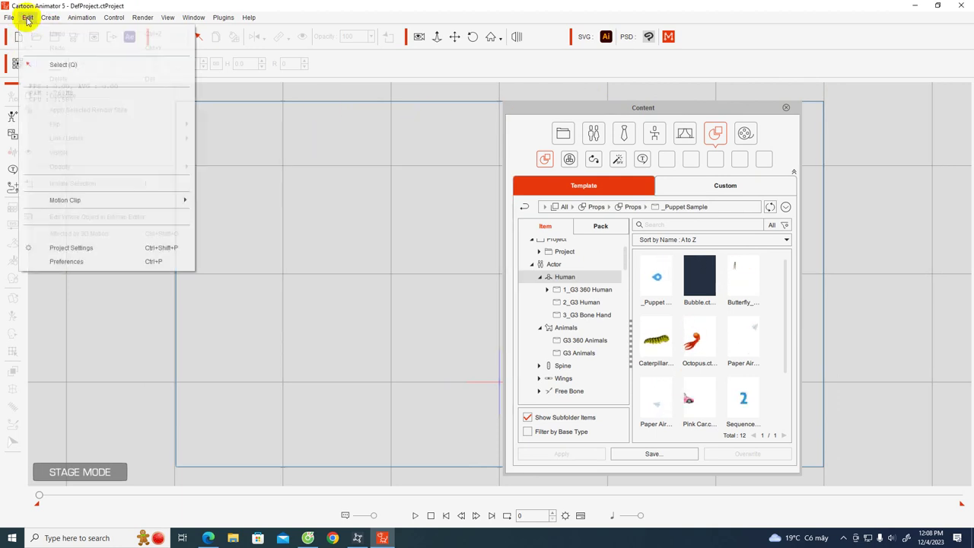
{"action": "left_click", "coordinate": [84, 263]}
{"action": "left_click_drag", "start_coordinate": [798, 106], "coordinate": [430, 111]}
{"action": "left_click", "coordinate": [361, 168]}
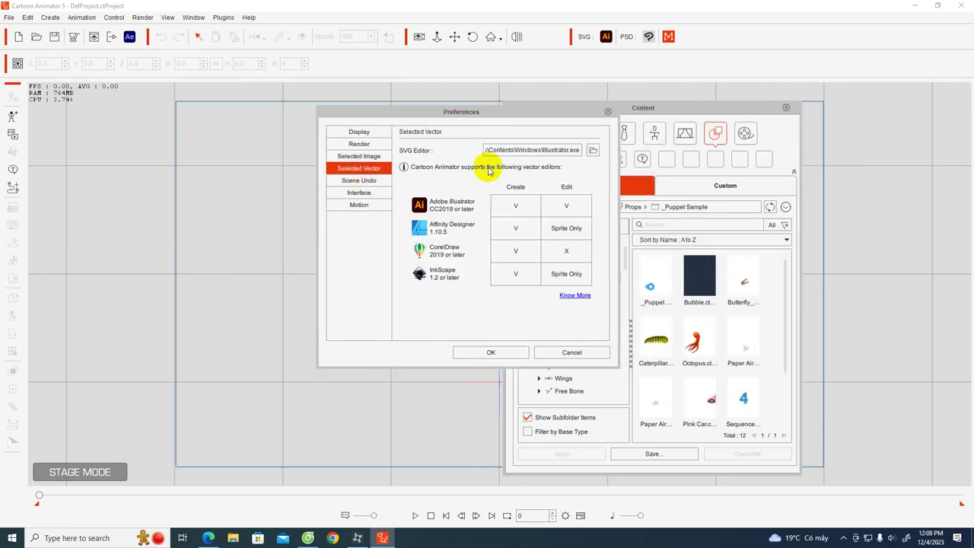
{"action": "left_click_drag", "start_coordinate": [509, 149], "coordinate": [609, 150]}
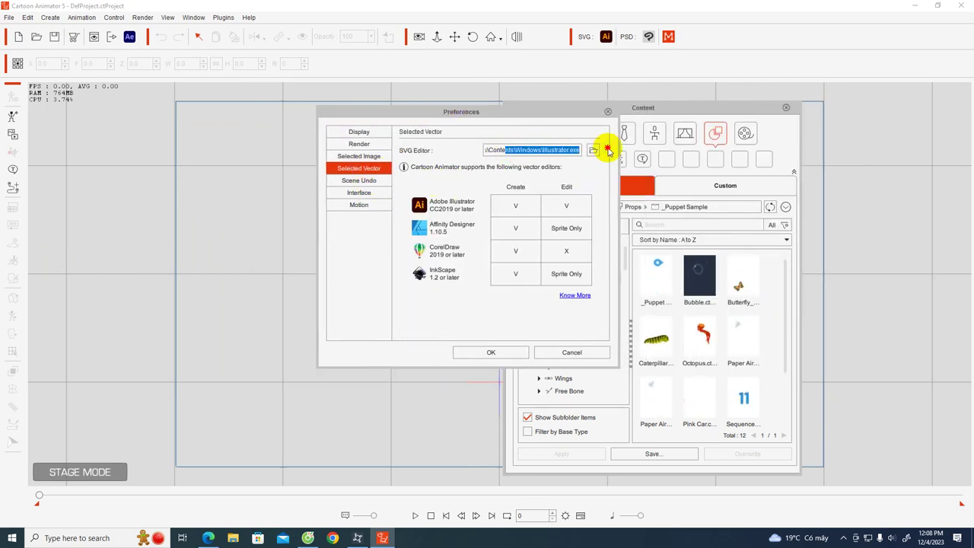
- Examine the image editor path under Selected Image, plus the Interface and Motion preferences
{"action": "left_click", "coordinate": [362, 157]}
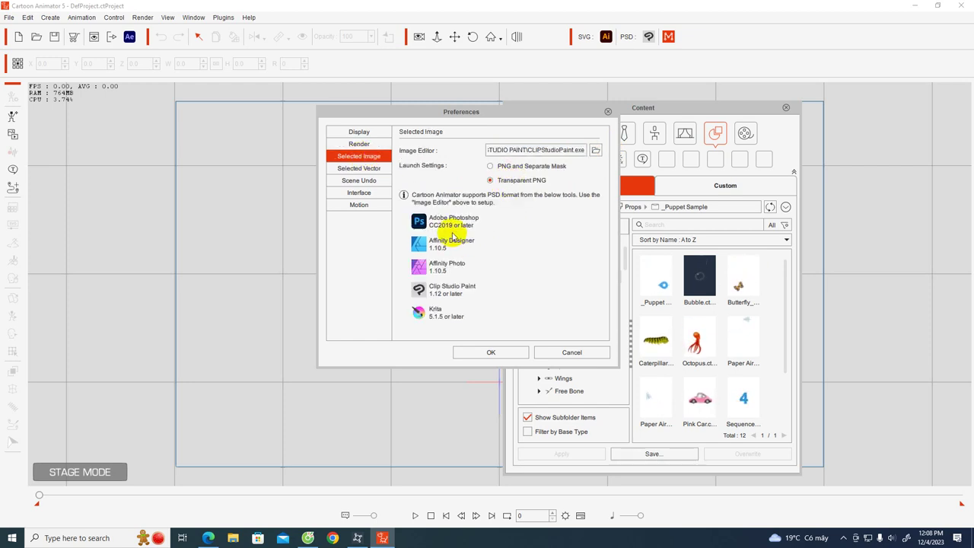
{"action": "left_click_drag", "start_coordinate": [520, 149], "coordinate": [586, 145]}
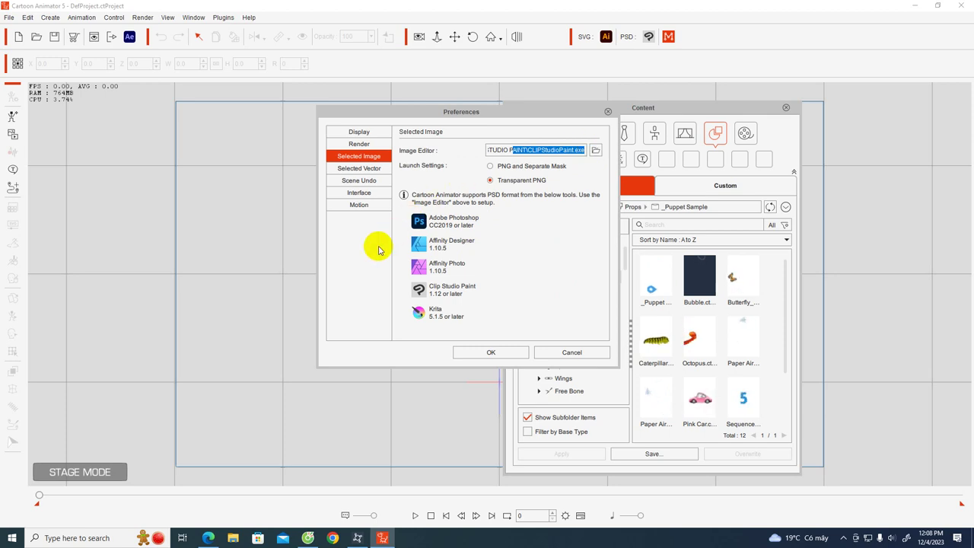
{"action": "left_click", "coordinate": [359, 192]}
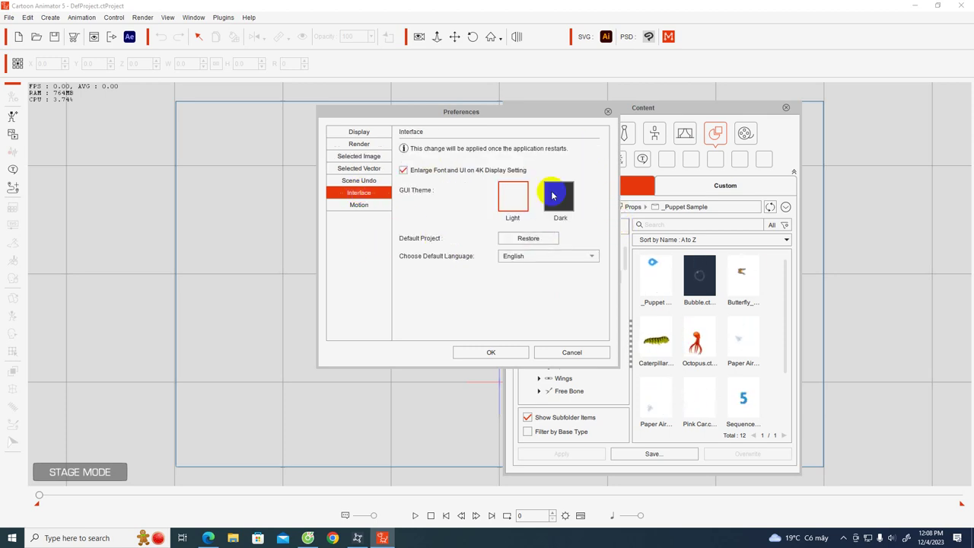
{"action": "left_click", "coordinate": [358, 205]}
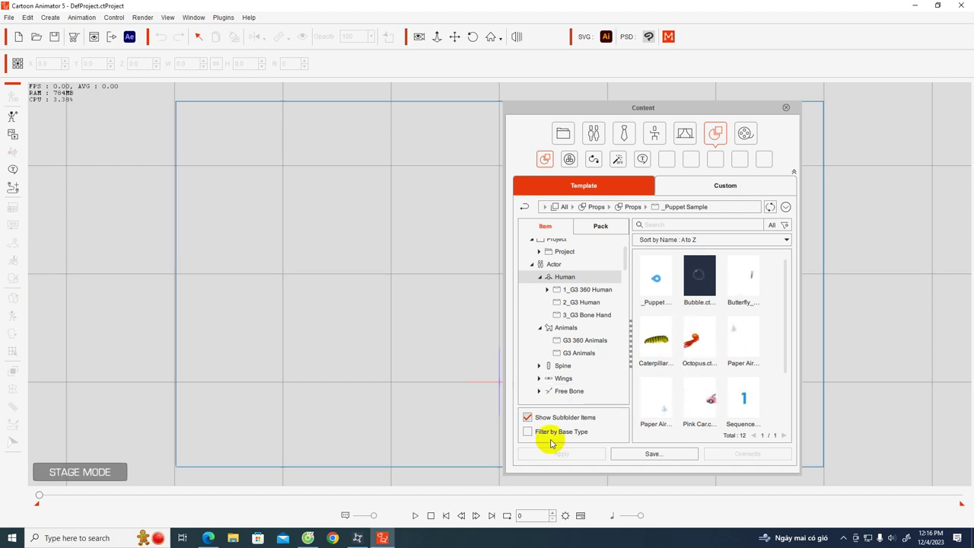
- Move the Content window clear of the stage centre and browse the 1_G3 360 Human and 2_G3 Human actor folders
{"action": "scroll", "coordinate": [576, 369], "scroll_direction": "up", "scroll_amount": 1}
{"action": "left_click_drag", "start_coordinate": [710, 107], "coordinate": [837, 95]}
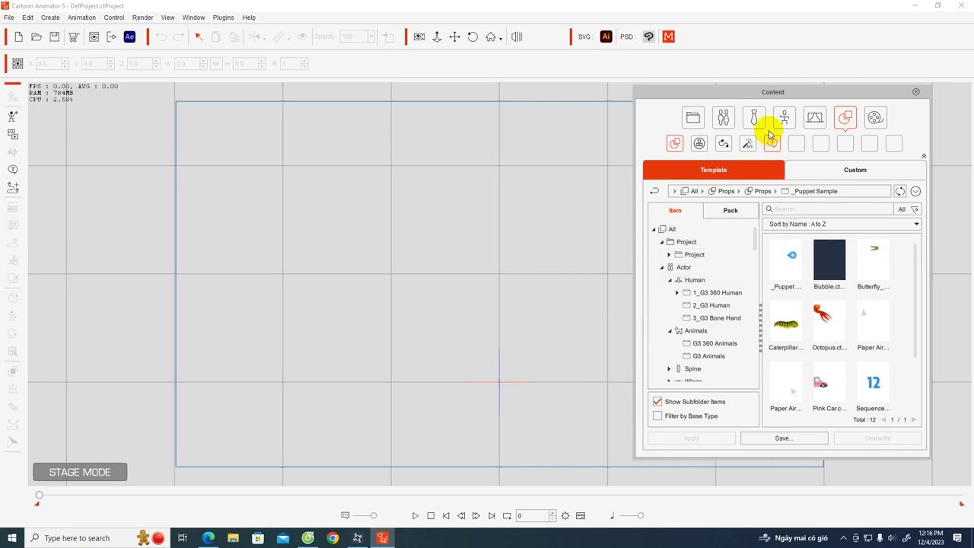
{"action": "scroll", "coordinate": [812, 293], "scroll_direction": "down", "scroll_amount": 2}
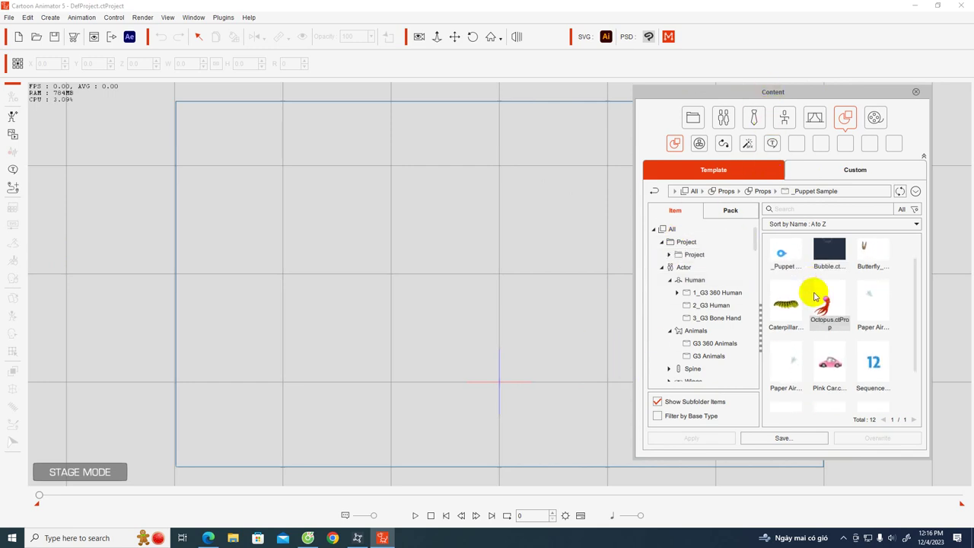
{"action": "left_click", "coordinate": [714, 293]}
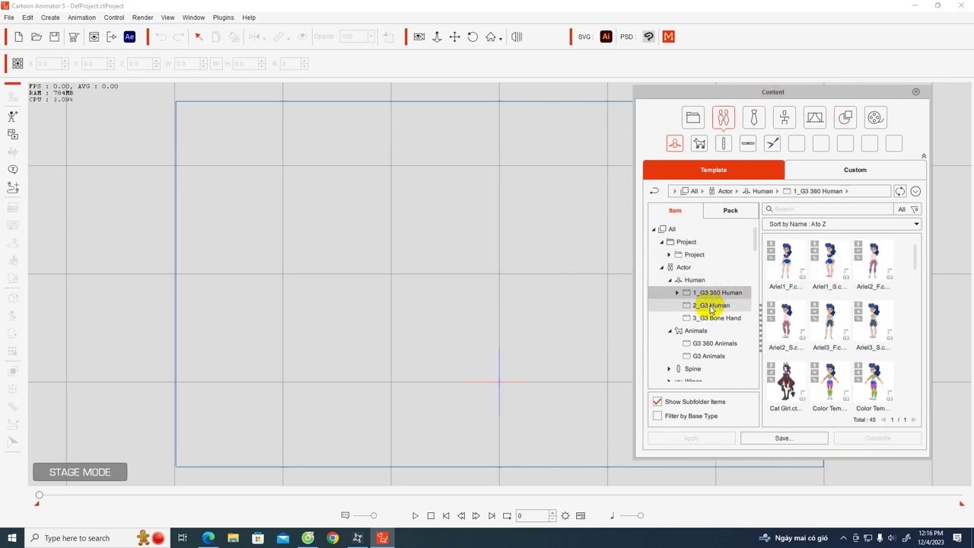
{"action": "left_click", "coordinate": [711, 306]}
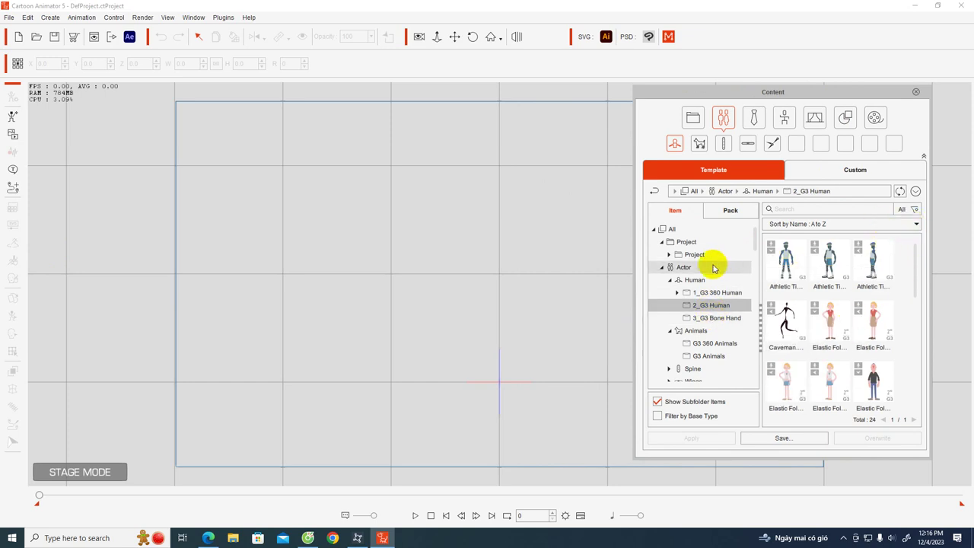
- Browse the Project folder and the 3_G3 Bone Hand and 2_G3 Human actors, and expand the Spine folder in the content tree
{"action": "left_click", "coordinate": [668, 256]}
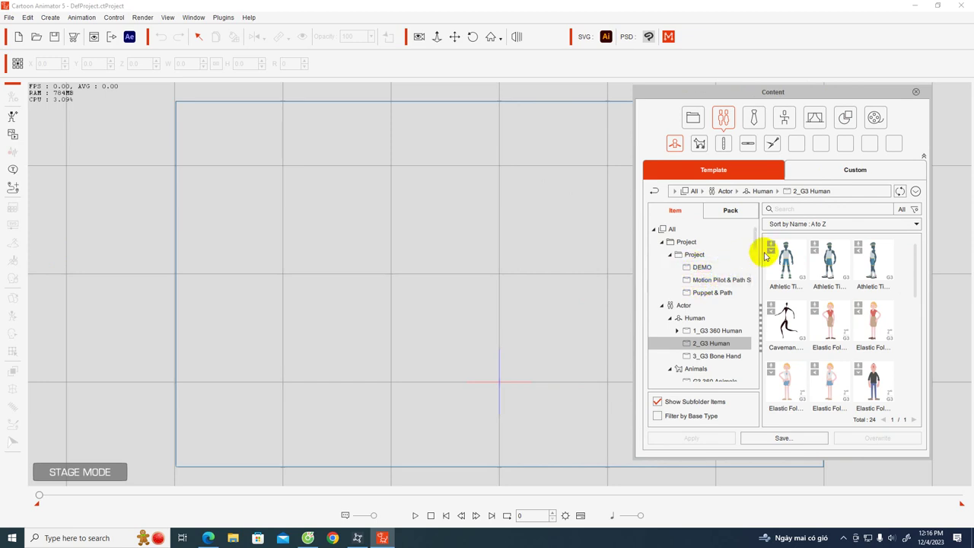
{"action": "left_click", "coordinate": [712, 356]}
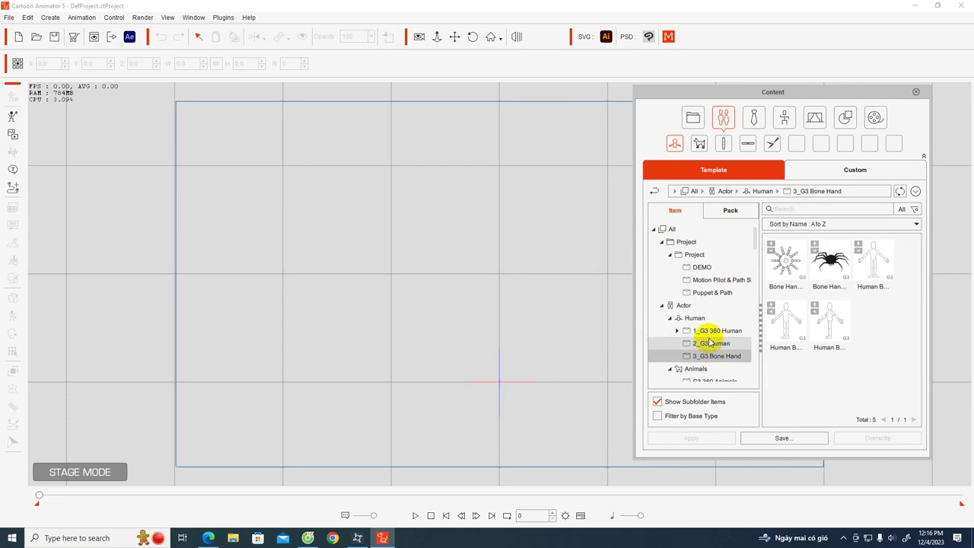
{"action": "left_click", "coordinate": [707, 343]}
{"action": "scroll", "coordinate": [713, 324], "scroll_direction": "down", "scroll_amount": 3}
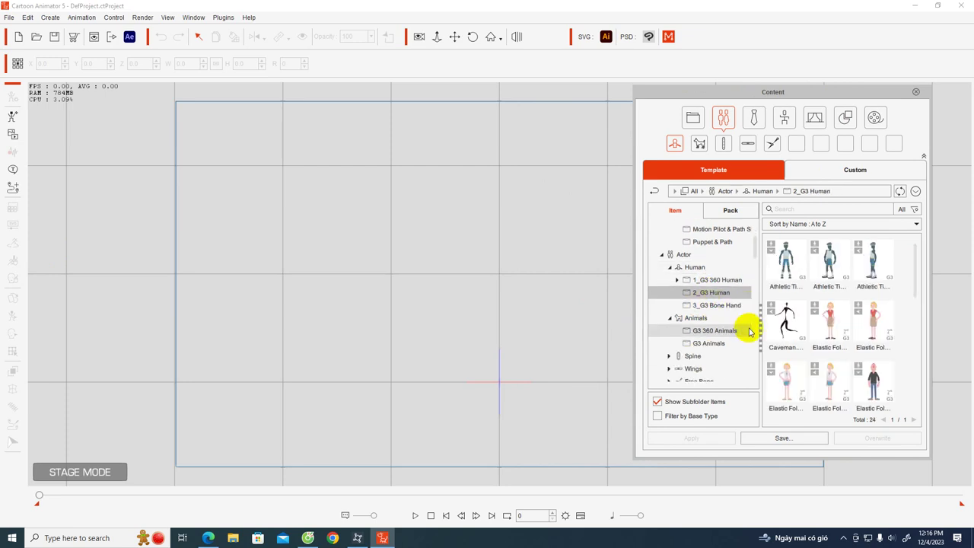
{"action": "left_click", "coordinate": [669, 315]}
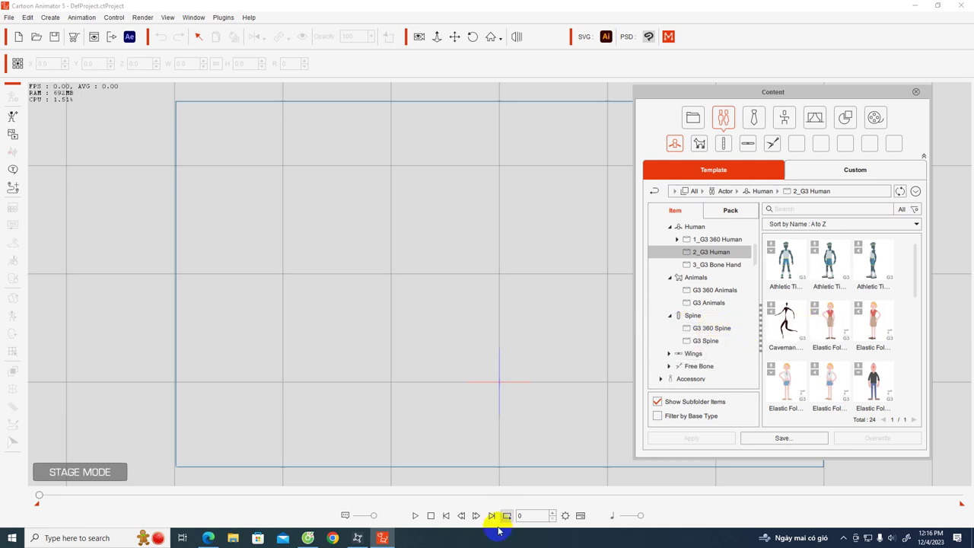
- Switch to Reallusion Hub and review its Products, Download & Install and Settings pages
{"action": "left_click", "coordinate": [357, 539]}
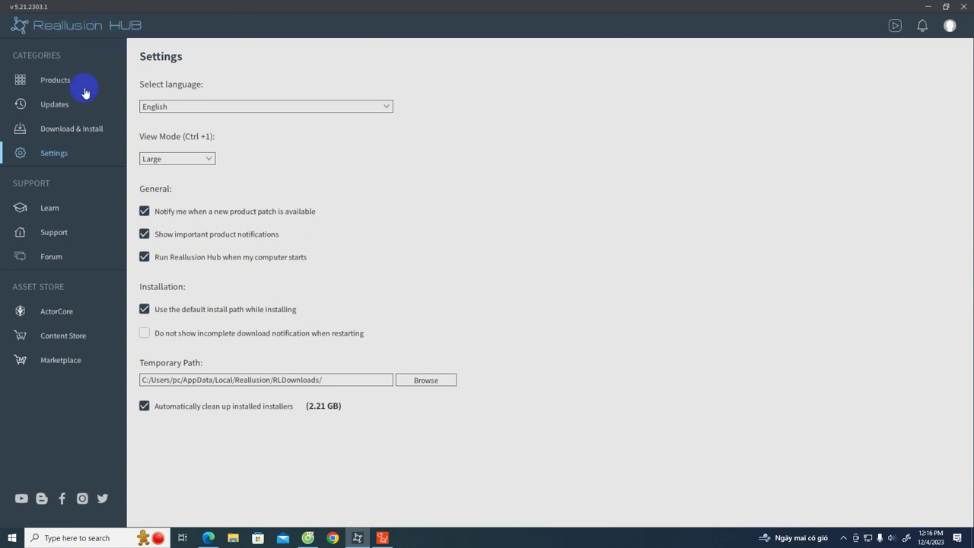
{"action": "left_click", "coordinate": [50, 82]}
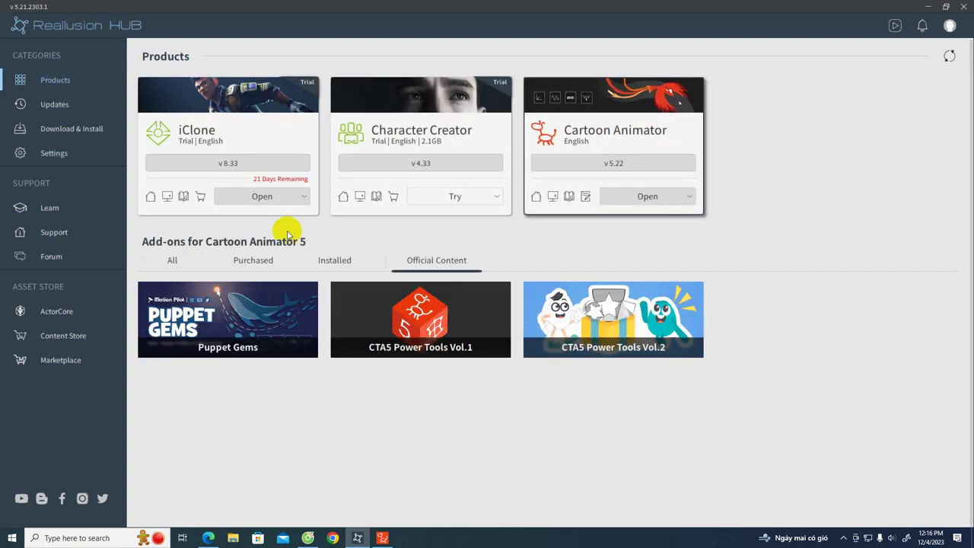
{"action": "left_click", "coordinate": [53, 112]}
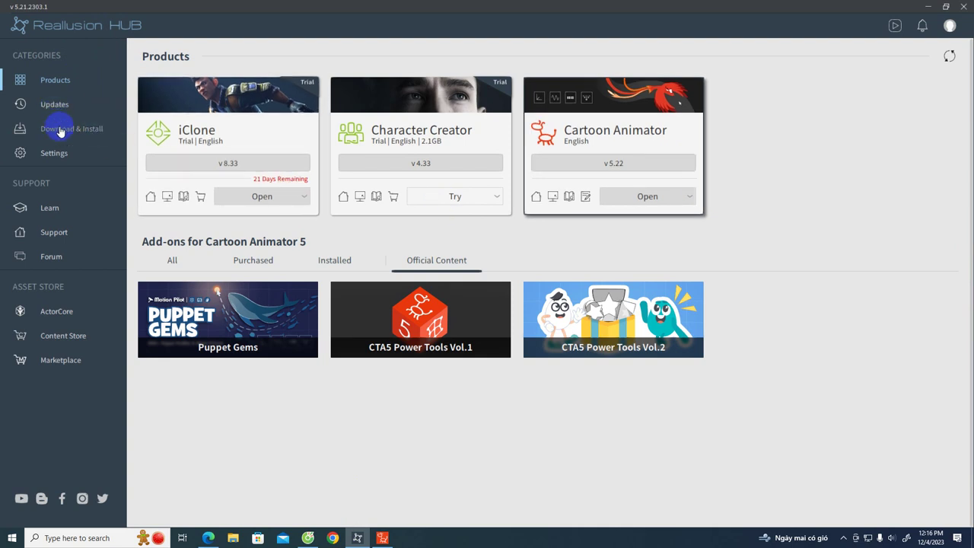
{"action": "left_click", "coordinate": [61, 131]}
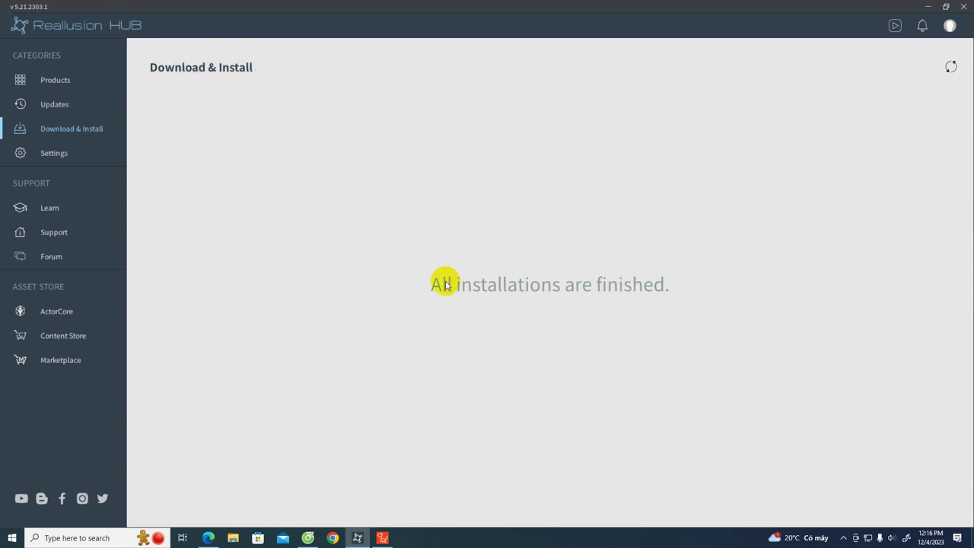
{"action": "left_click", "coordinate": [60, 162]}
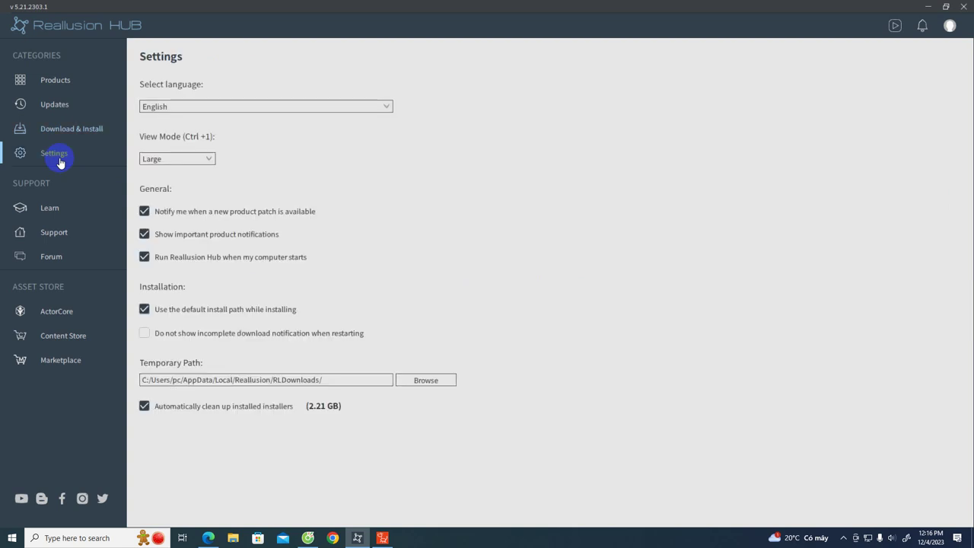
- Open the Hub's Learn page in the browser, minimise the browser and the Hub, and return to Cartoon Animator 5
{"action": "left_click", "coordinate": [48, 216]}
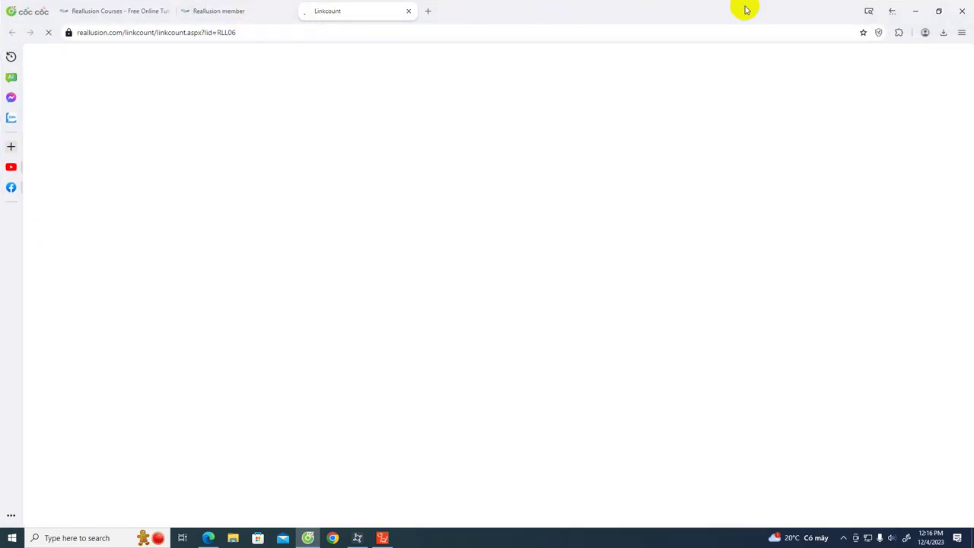
{"action": "left_click", "coordinate": [916, 10]}
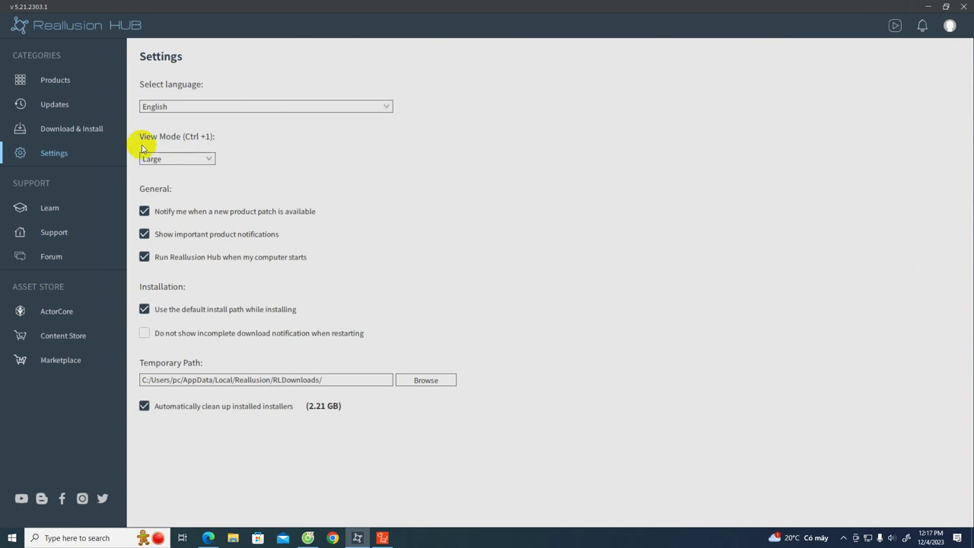
{"action": "left_click", "coordinate": [926, 8]}
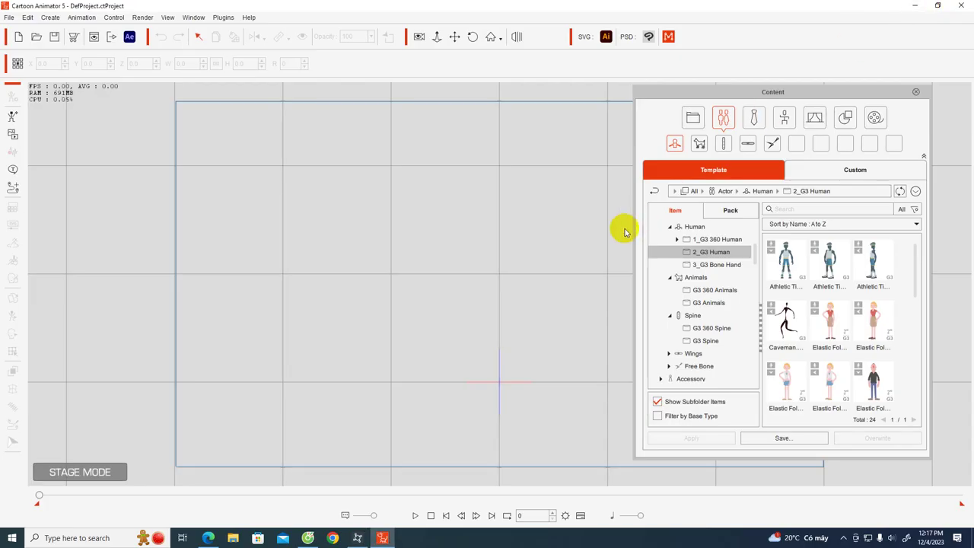
- Reposition the floating Content window so that it leaves the middle of the stage free
{"action": "left_click_drag", "start_coordinate": [701, 93], "coordinate": [731, 99]}
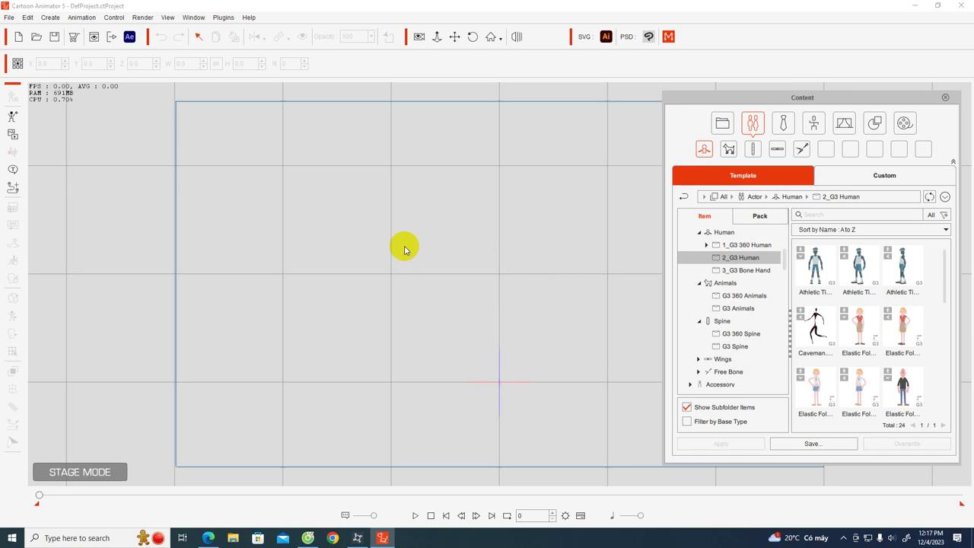
{"action": "left_click_drag", "start_coordinate": [840, 98], "coordinate": [754, 99]}
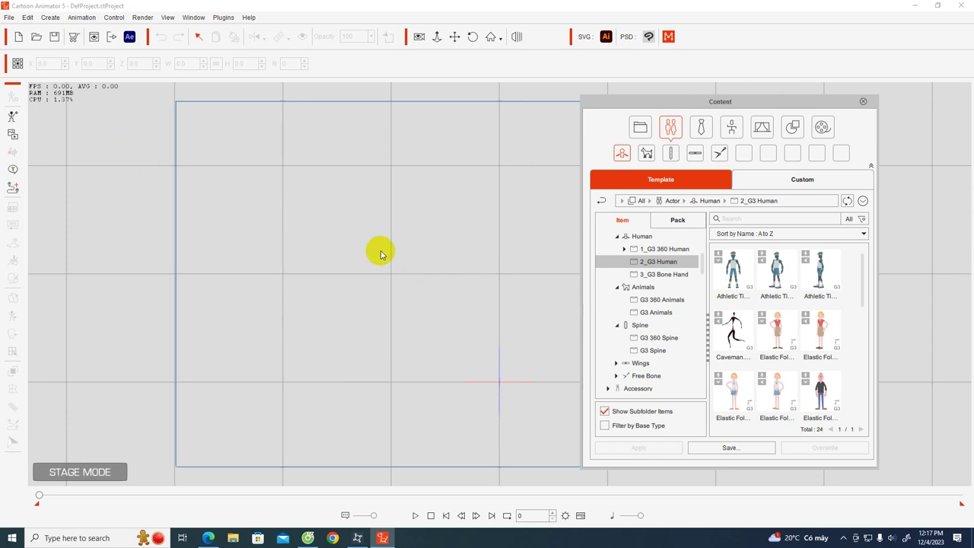
{"action": "left_click_drag", "start_coordinate": [700, 103], "coordinate": [763, 106]}
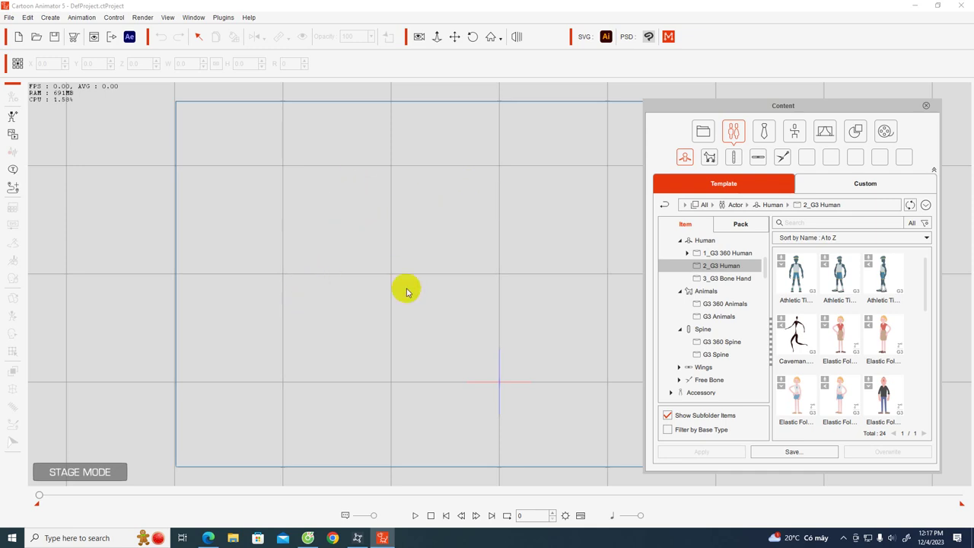
- Add the Elastic Folks_Male_01_S actor from the 2_G3 Human folder to the stage
{"action": "scroll", "coordinate": [726, 286], "scroll_direction": "up", "scroll_amount": 4}
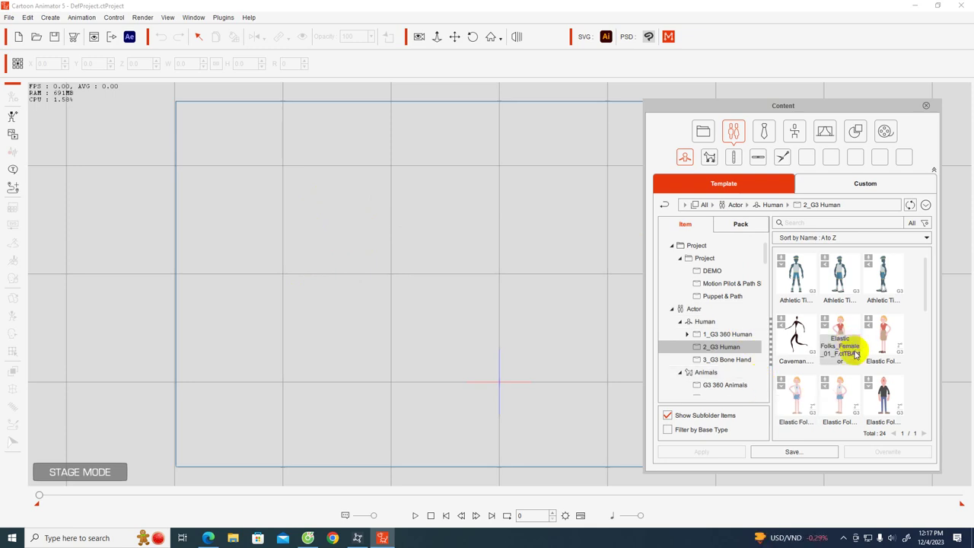
{"action": "scroll", "coordinate": [855, 354], "scroll_direction": "down", "scroll_amount": 2}
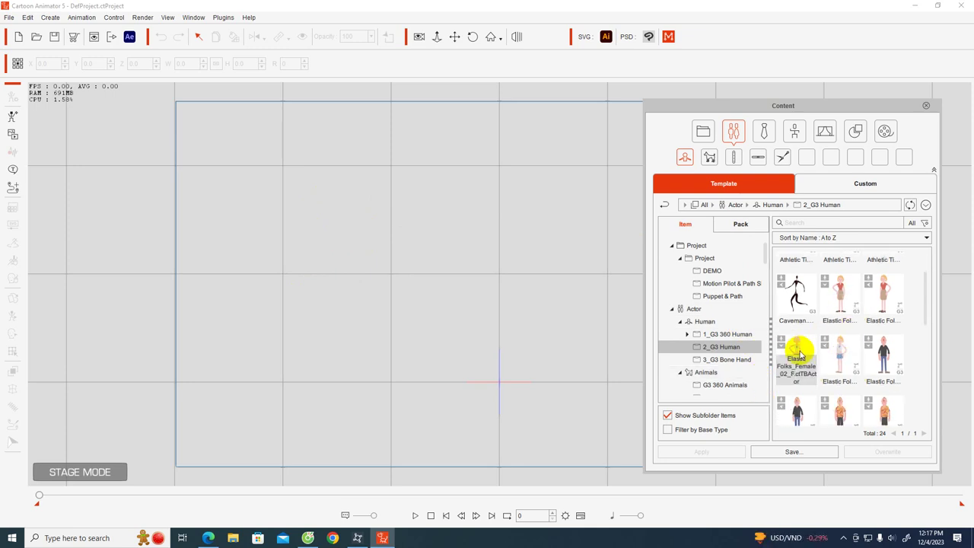
{"action": "scroll", "coordinate": [834, 339], "scroll_direction": "down", "scroll_amount": 1}
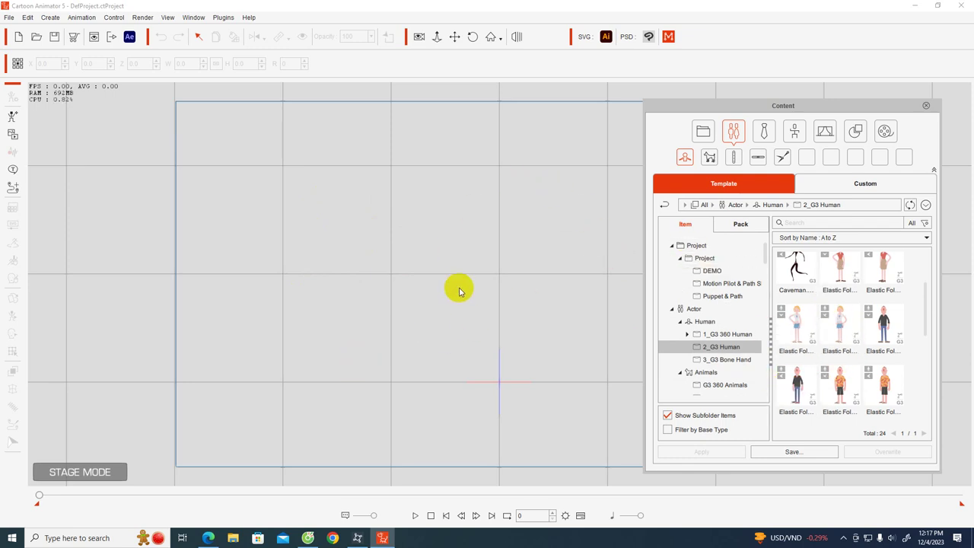
{"action": "left_click", "coordinate": [796, 380]}
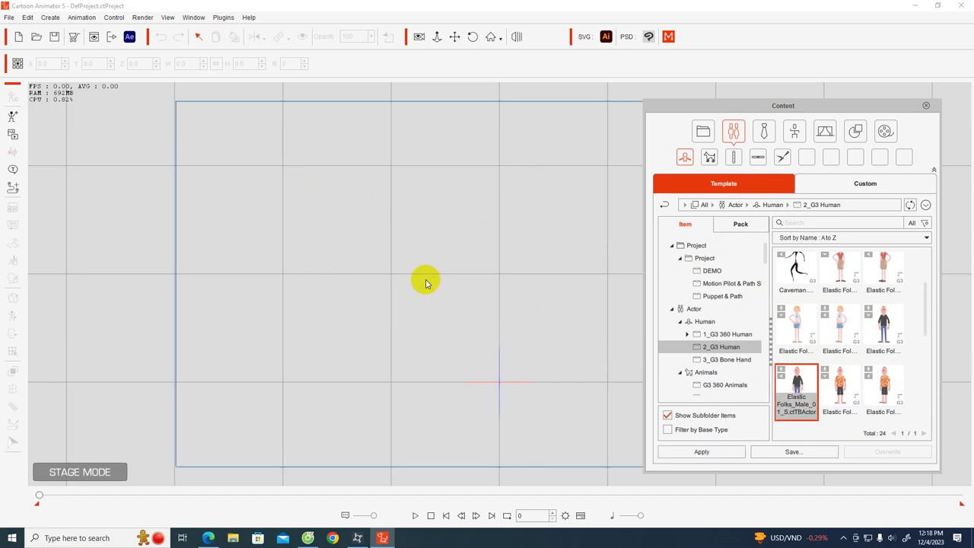
{"action": "left_click_drag", "start_coordinate": [426, 283], "coordinate": [424, 283]}
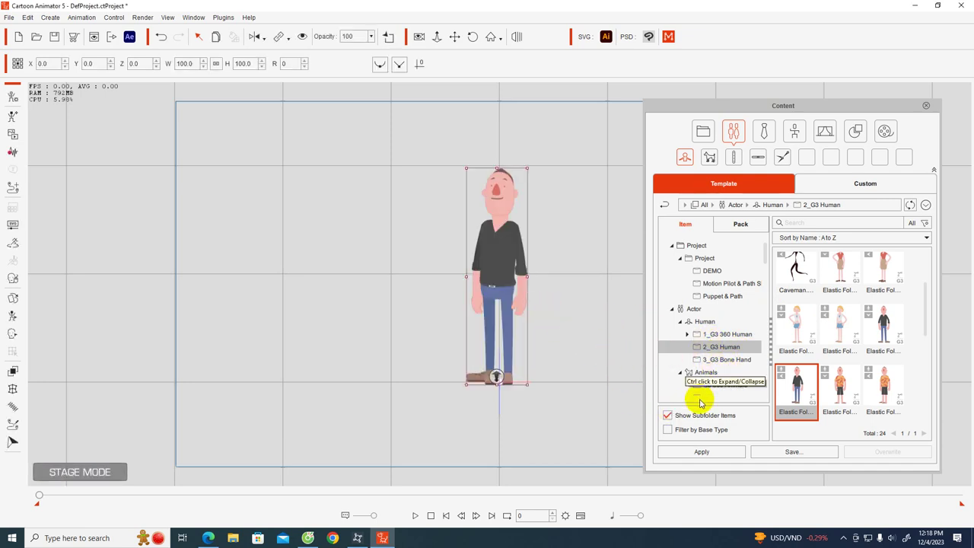
- Open the 1_G3 Human folder under Animation > 2D Motion in the content tree and expand its subfolders
{"action": "scroll", "coordinate": [699, 388], "scroll_direction": "down", "scroll_amount": 4}
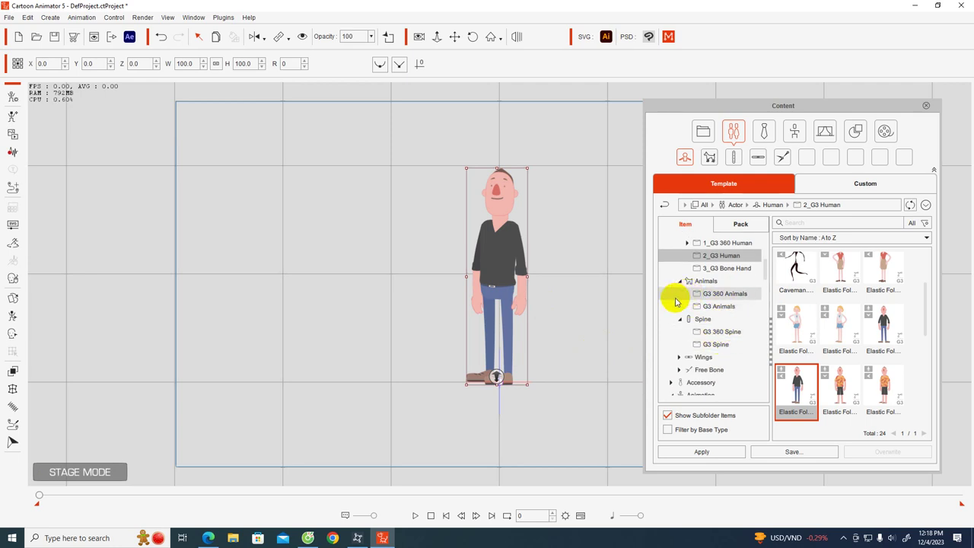
{"action": "scroll", "coordinate": [719, 339], "scroll_direction": "down", "scroll_amount": 2}
{"action": "left_click", "coordinate": [727, 345]}
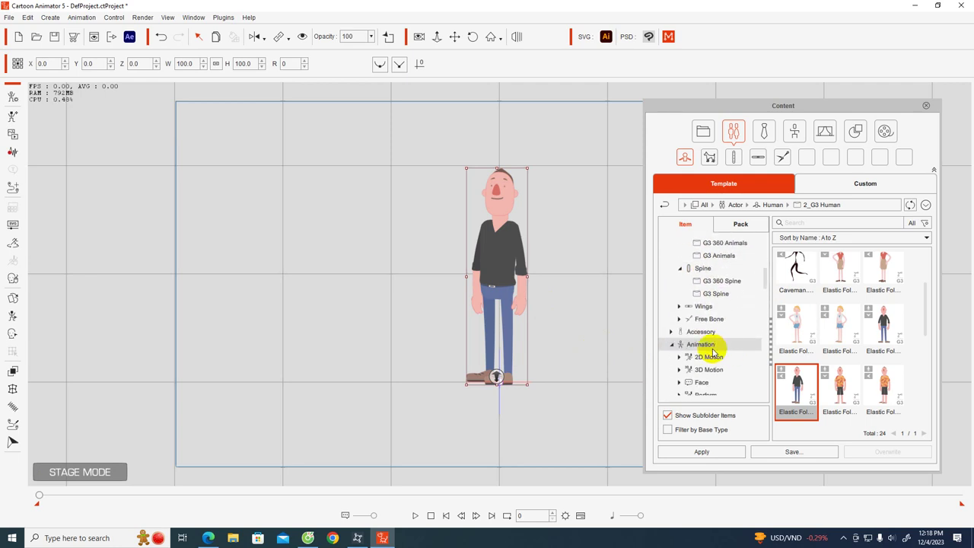
{"action": "scroll", "coordinate": [700, 347], "scroll_direction": "down", "scroll_amount": 1}
{"action": "left_click", "coordinate": [681, 339]}
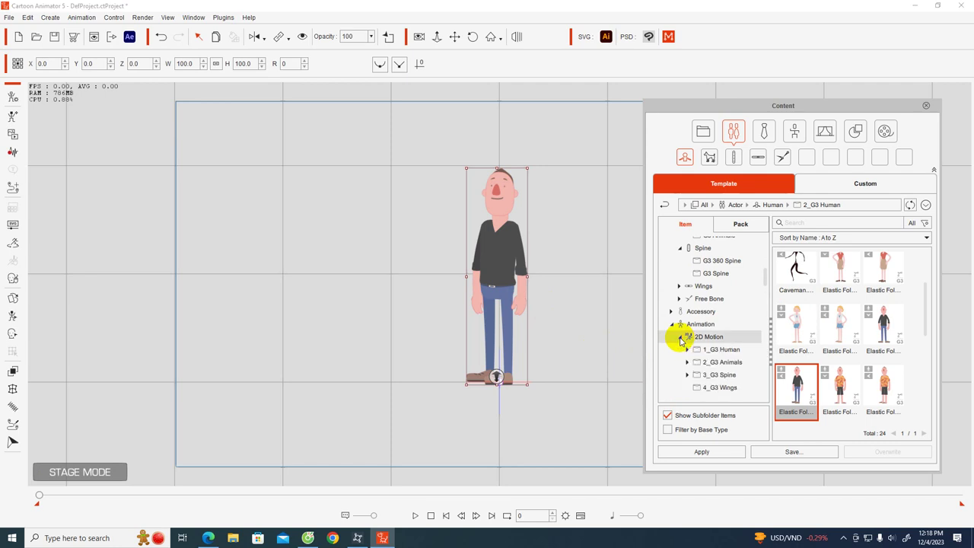
{"action": "scroll", "coordinate": [717, 344], "scroll_direction": "down", "scroll_amount": 1}
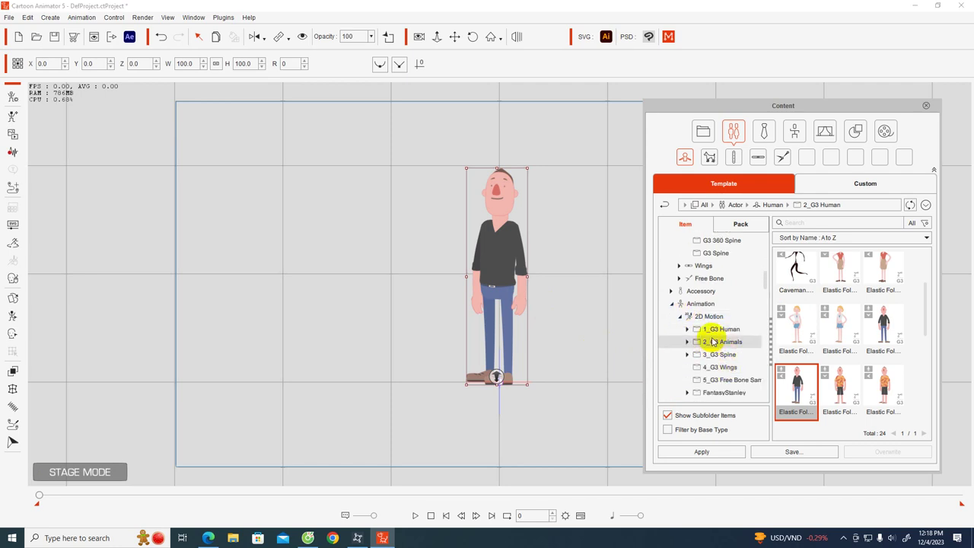
{"action": "left_click", "coordinate": [715, 329]}
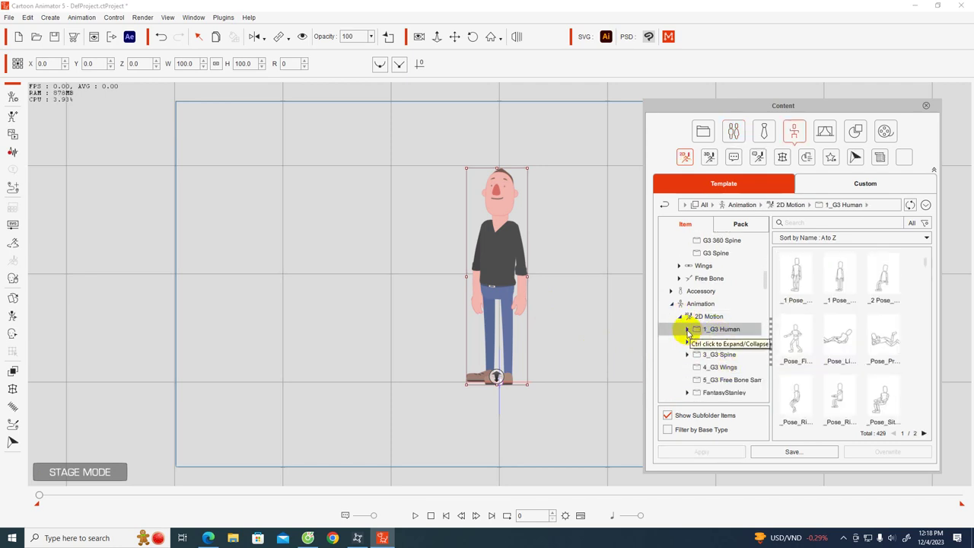
{"action": "left_click", "coordinate": [687, 329]}
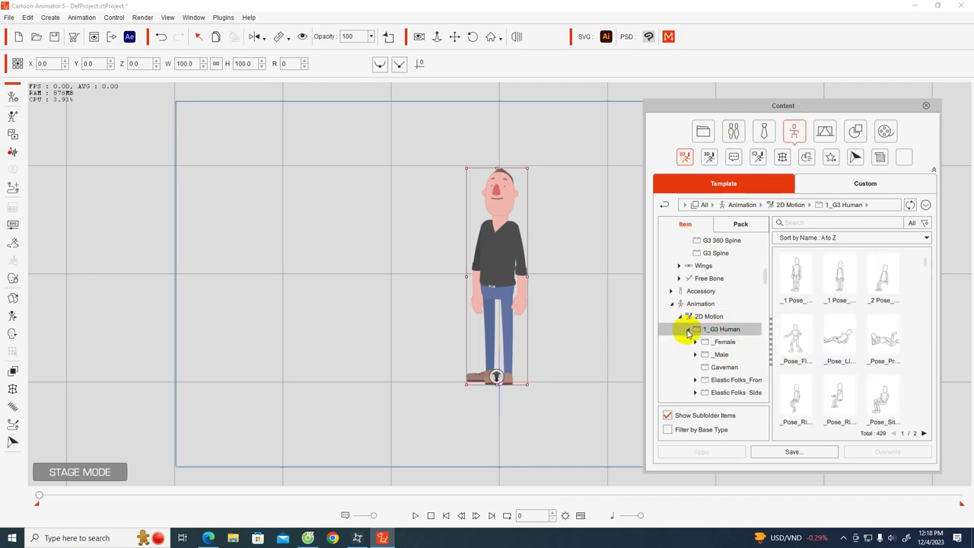
- Browse the motion templates in the _Male folder of 1_G3 Human
{"action": "left_click", "coordinate": [720, 355]}
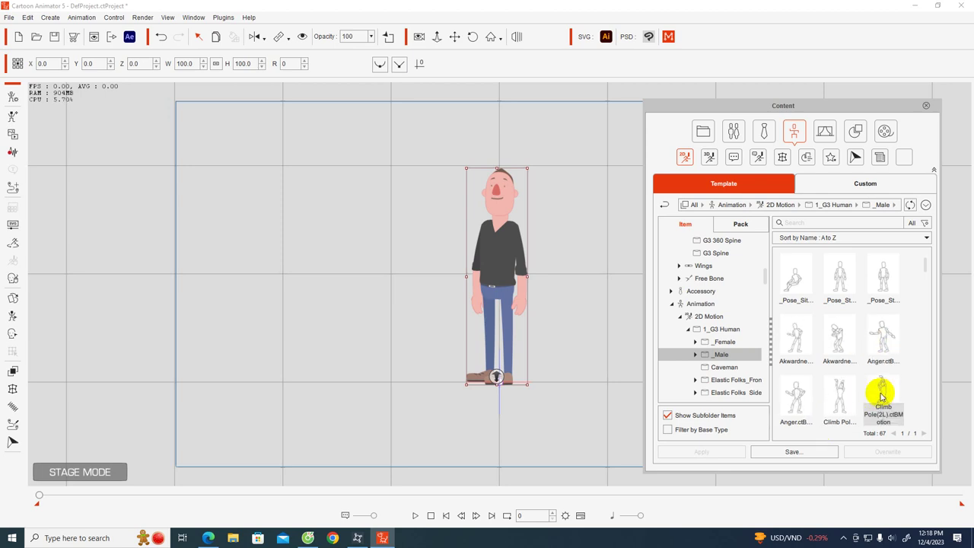
{"action": "scroll", "coordinate": [880, 393], "scroll_direction": "down", "scroll_amount": 1}
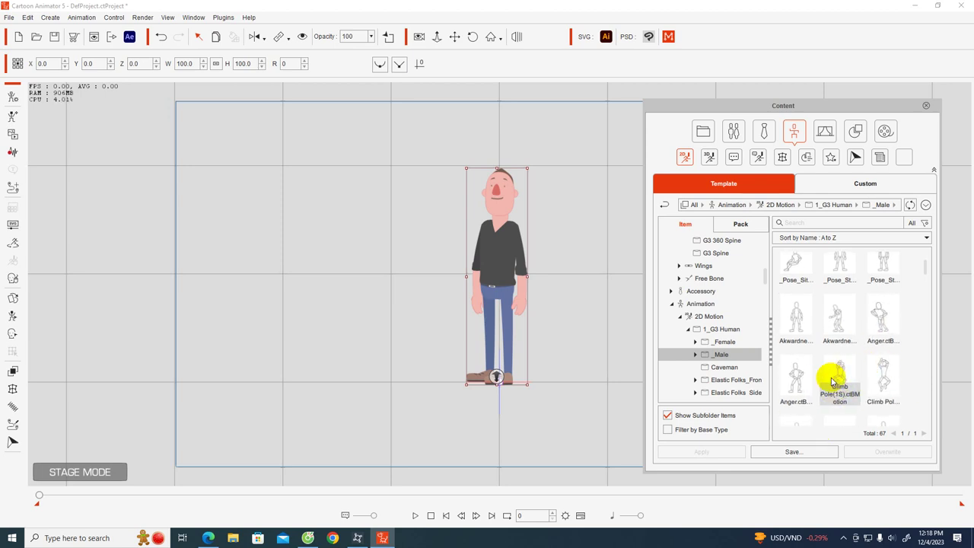
{"action": "scroll", "coordinate": [851, 314], "scroll_direction": "up", "scroll_amount": 1}
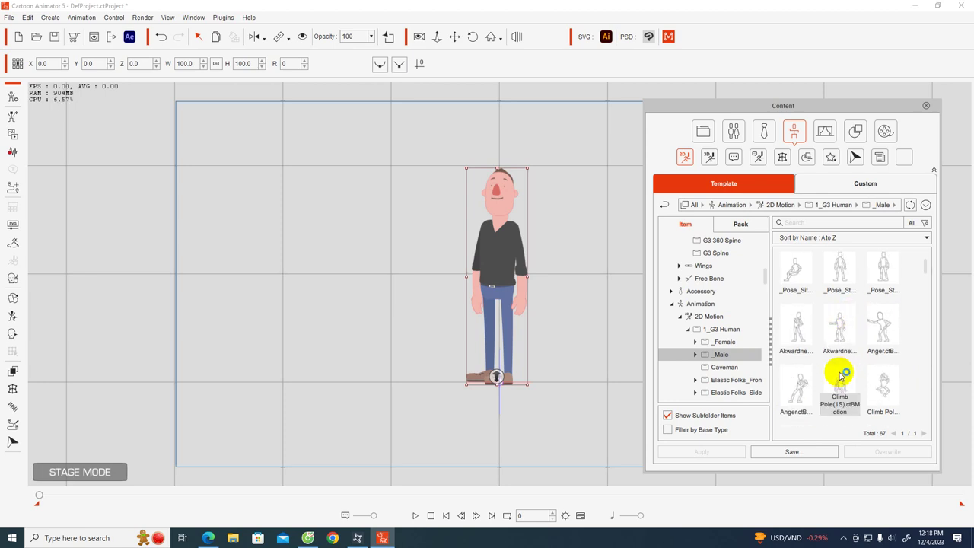
{"action": "scroll", "coordinate": [822, 365], "scroll_direction": "down", "scroll_amount": 1}
{"action": "scroll", "coordinate": [848, 366], "scroll_direction": "down", "scroll_amount": 1}
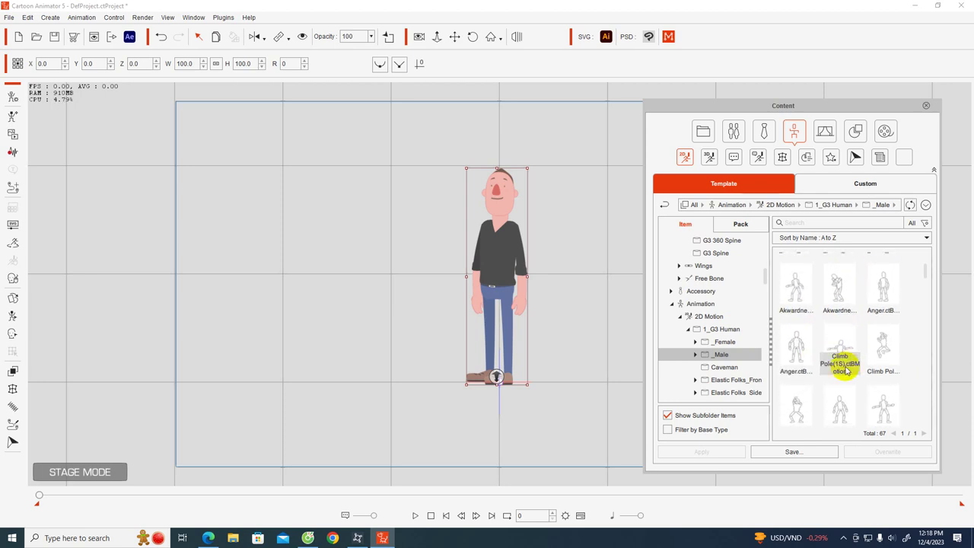
{"action": "scroll", "coordinate": [883, 358], "scroll_direction": "up", "scroll_amount": 1}
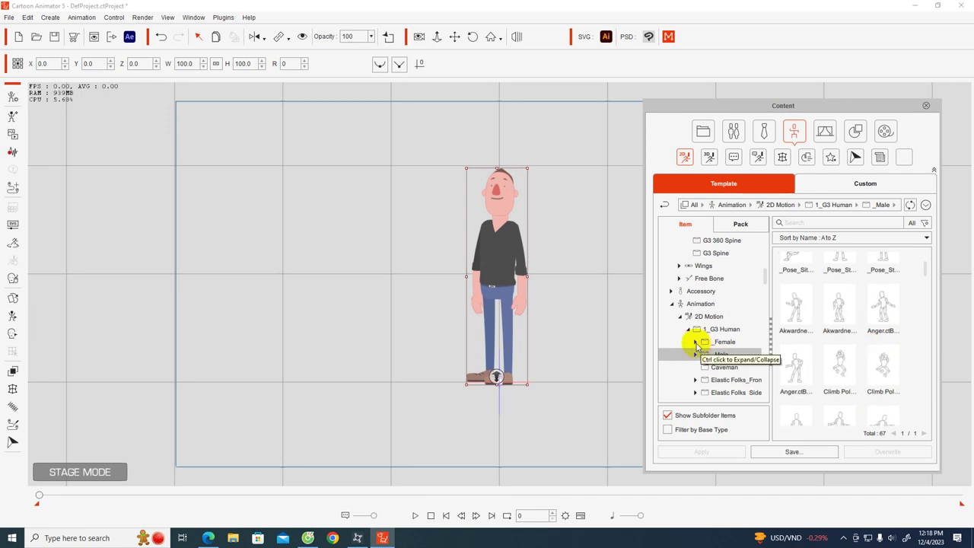
- Expand the _Male motion folder and look through its Front and Side motion templates
{"action": "left_click", "coordinate": [694, 356]}
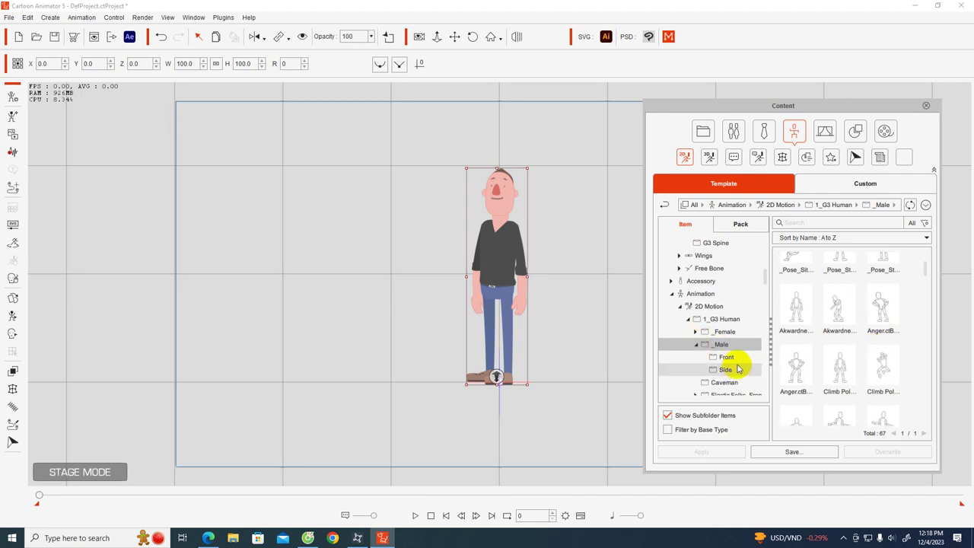
{"action": "left_click", "coordinate": [726, 363]}
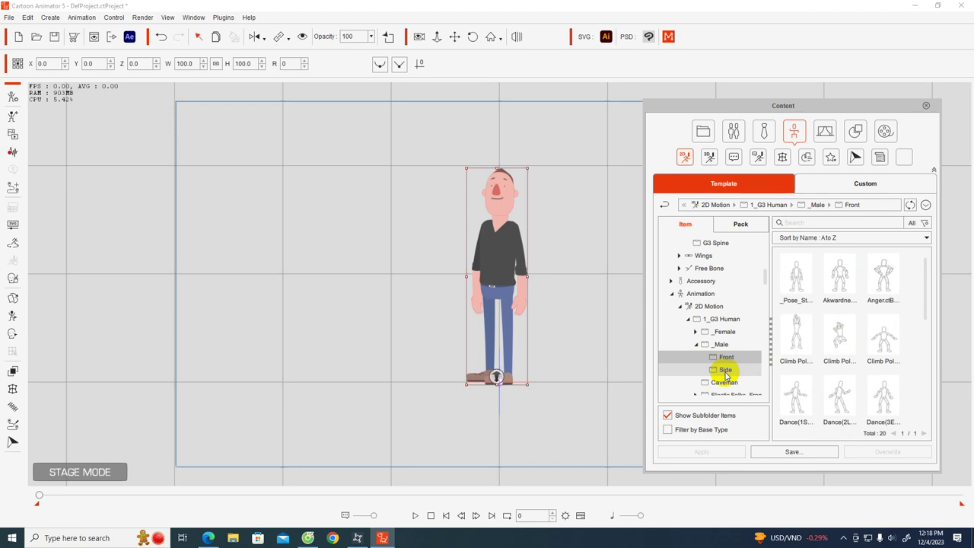
{"action": "left_click", "coordinate": [725, 371]}
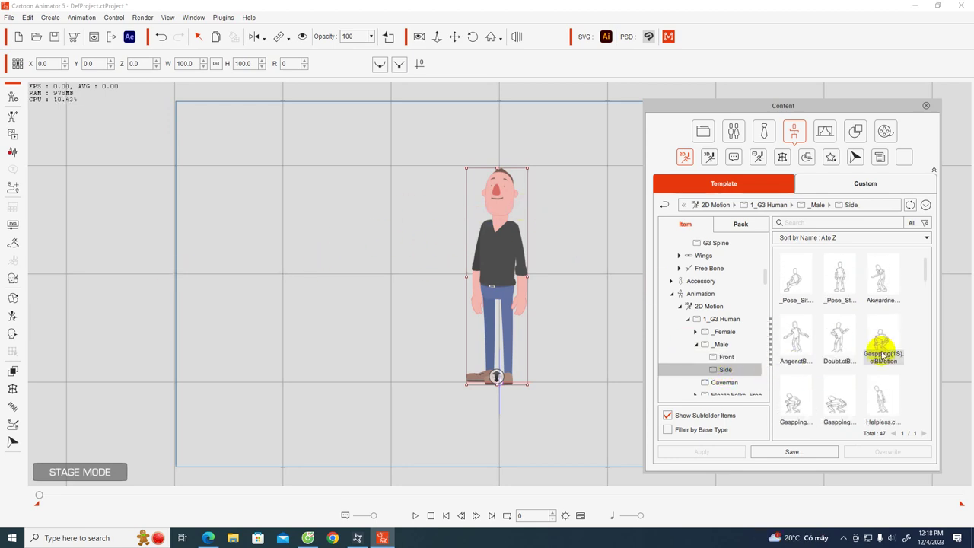
{"action": "scroll", "coordinate": [881, 284], "scroll_direction": "down", "scroll_amount": 1}
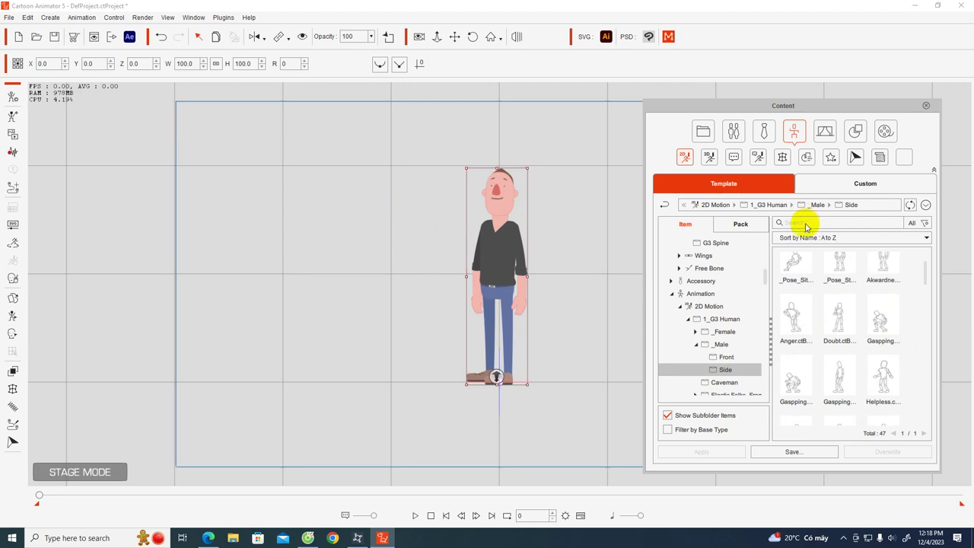
- Search the male Side motion templates for "walk"
{"action": "left_click", "coordinate": [833, 320]}
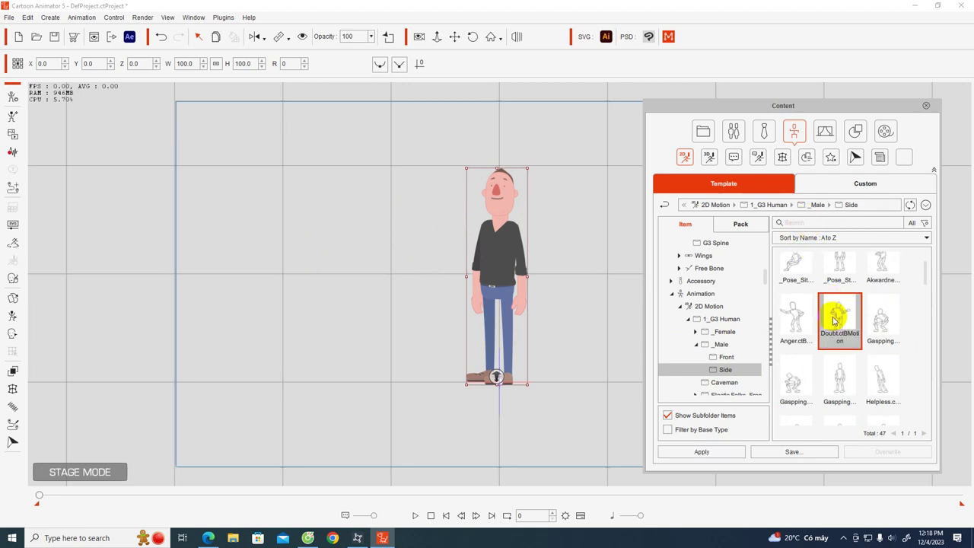
{"action": "left_click", "coordinate": [799, 225]}
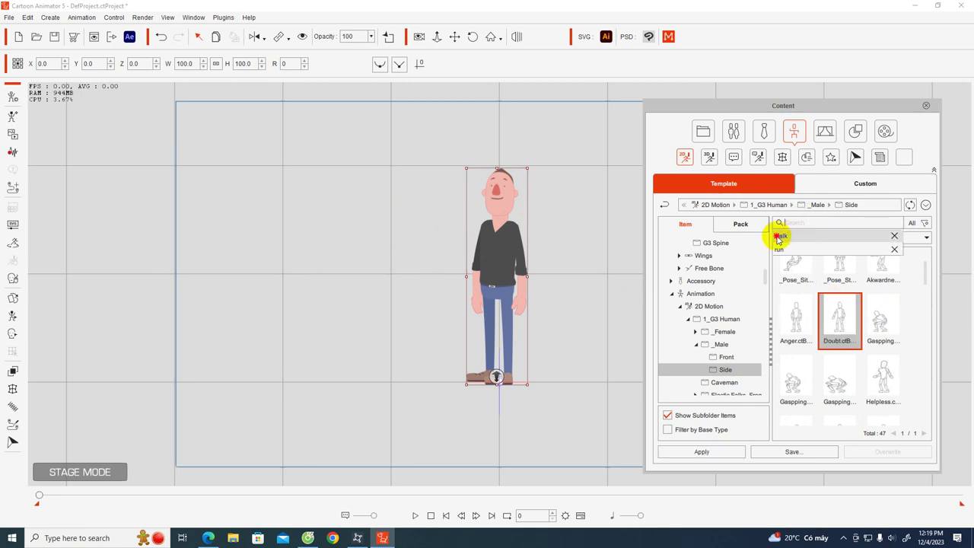
{"action": "left_click", "coordinate": [779, 235]}
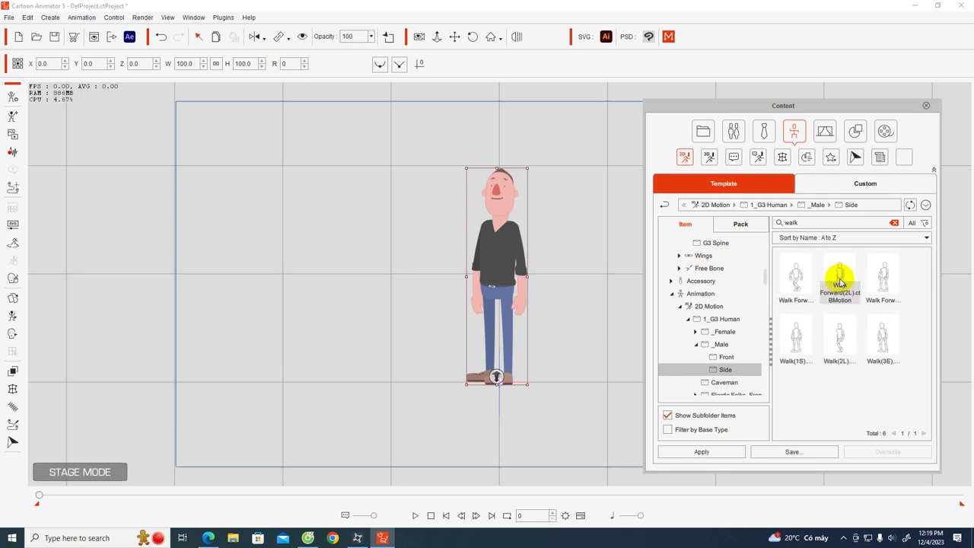
{"action": "left_click_drag", "start_coordinate": [841, 282], "coordinate": [506, 257]}
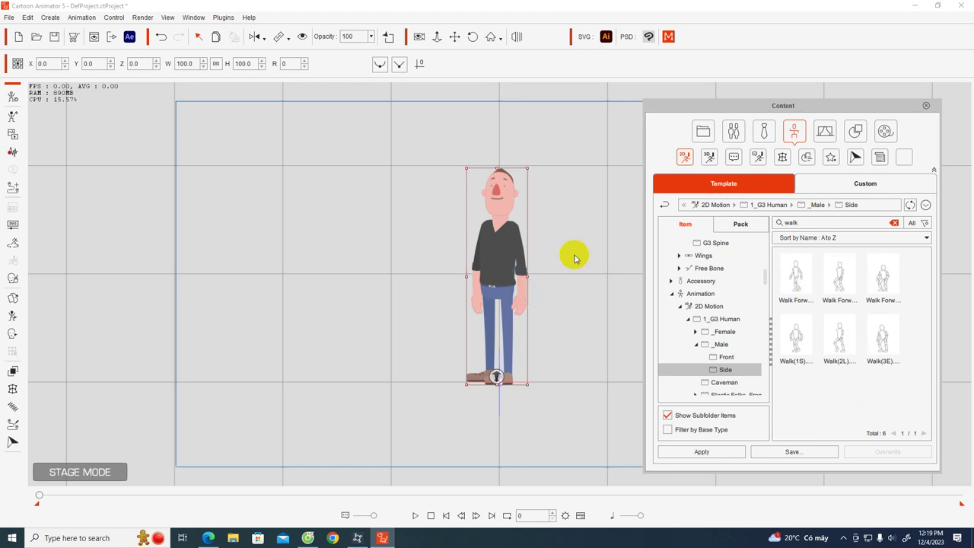
- Open Motion Pilot for the actor and enable Blend Motion with the Walk Forward(2L) motion template
{"action": "right_click", "coordinate": [511, 250]}
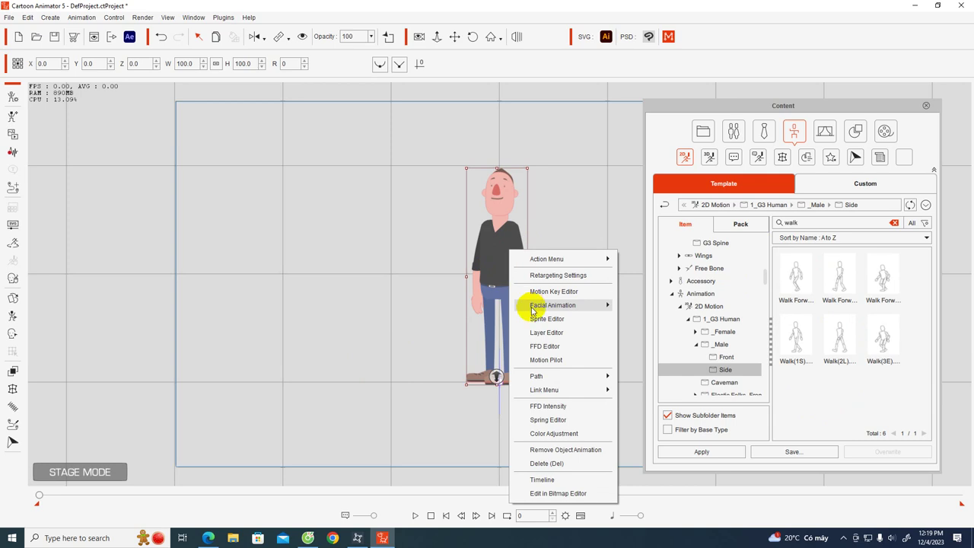
{"action": "left_click", "coordinate": [558, 360]}
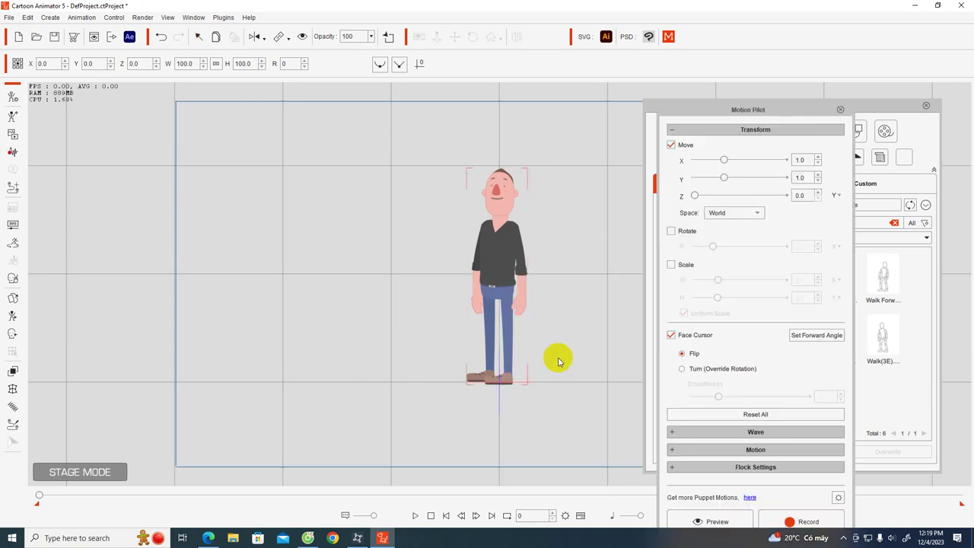
{"action": "left_click_drag", "start_coordinate": [771, 109], "coordinate": [451, 64]}
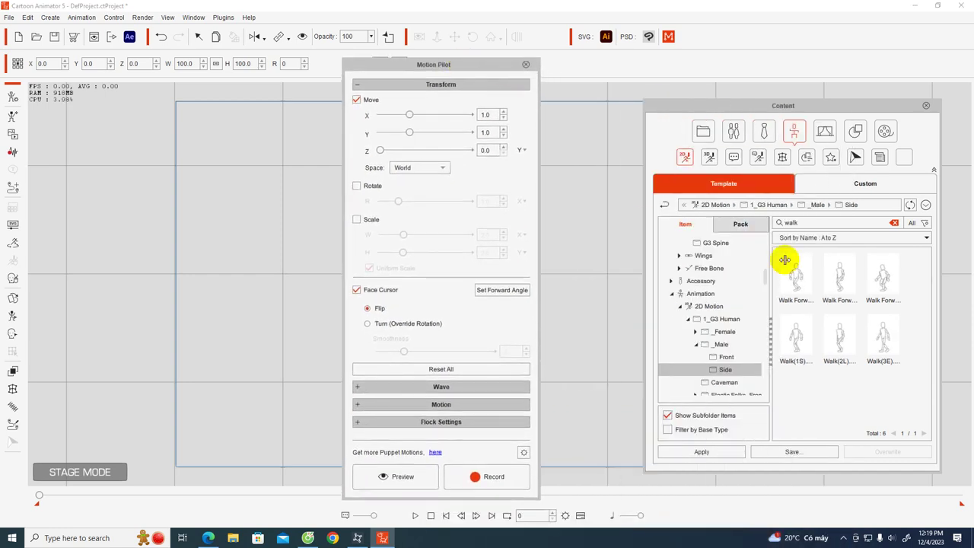
{"action": "left_click", "coordinate": [358, 405]}
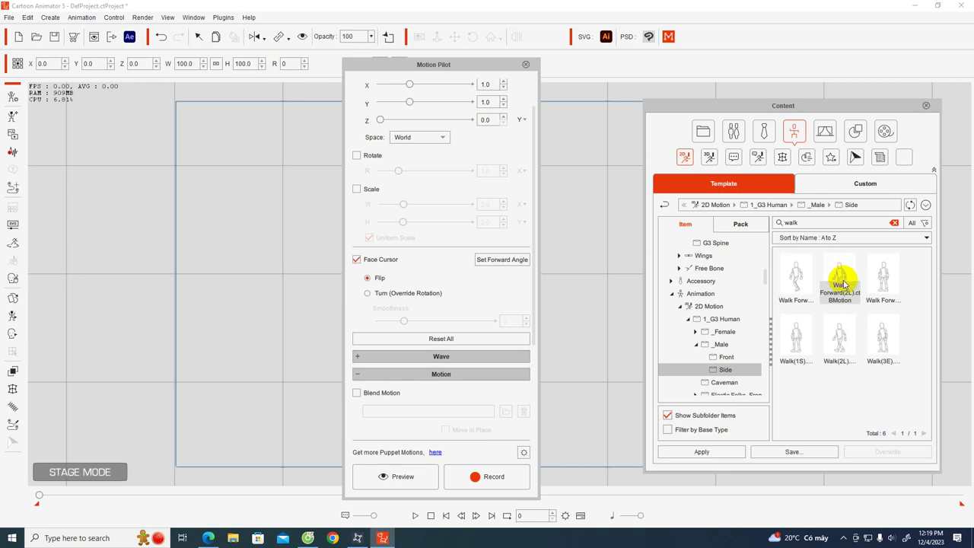
{"action": "left_click_drag", "start_coordinate": [845, 280], "coordinate": [461, 374]}
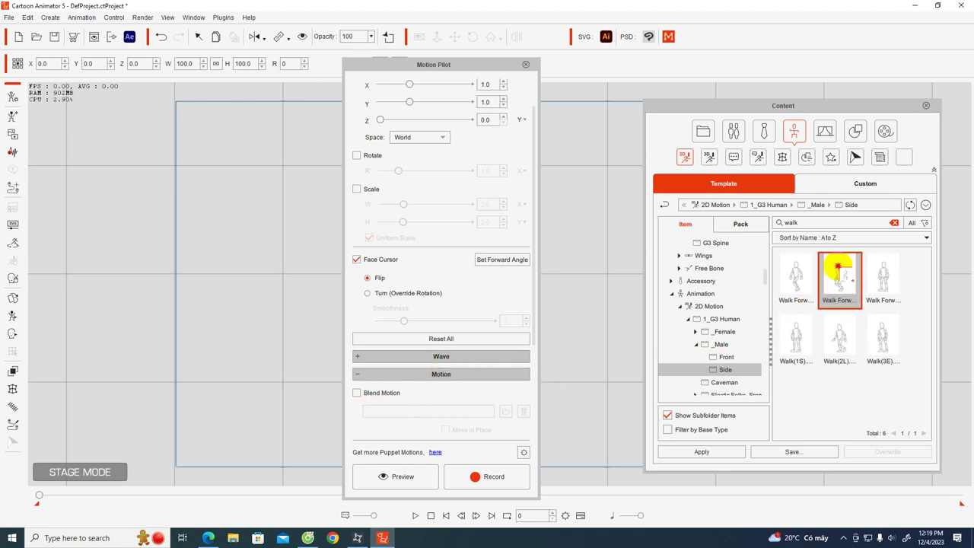
{"action": "left_click", "coordinate": [357, 392]}
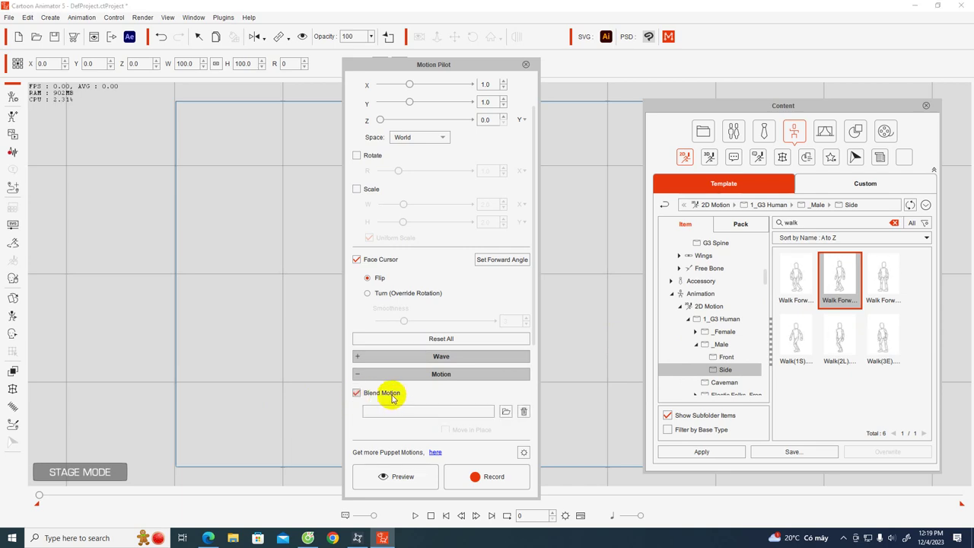
{"action": "left_click_drag", "start_coordinate": [812, 298], "coordinate": [518, 384]}
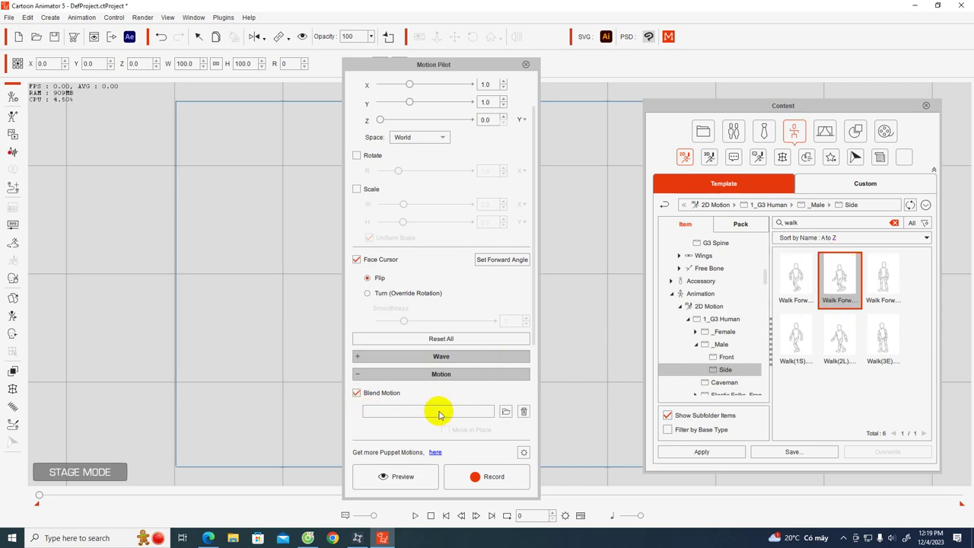
- Record a Motion Pilot performance that walks the actor back and forth across the stage
{"action": "left_click", "coordinate": [474, 485]}
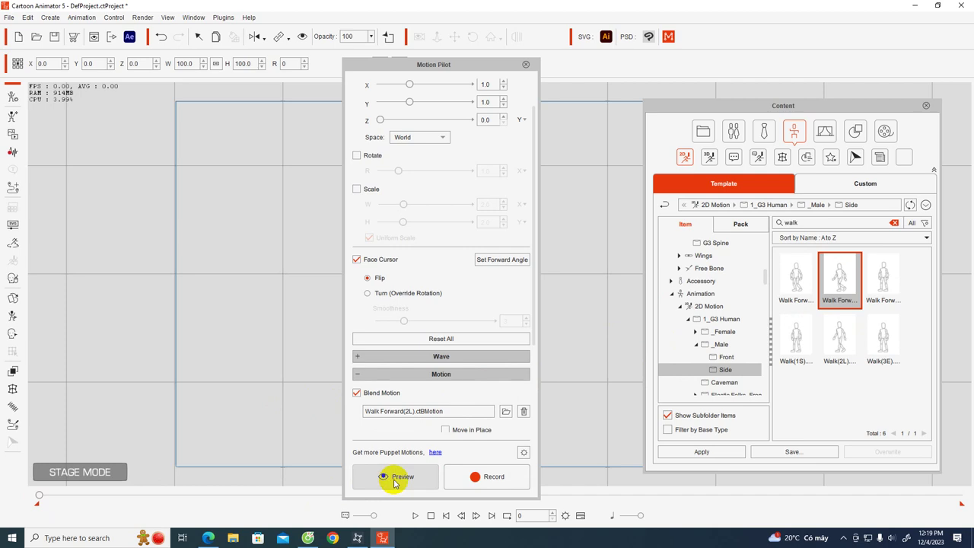
{"action": "left_click_drag", "start_coordinate": [449, 65], "coordinate": [818, 7]}
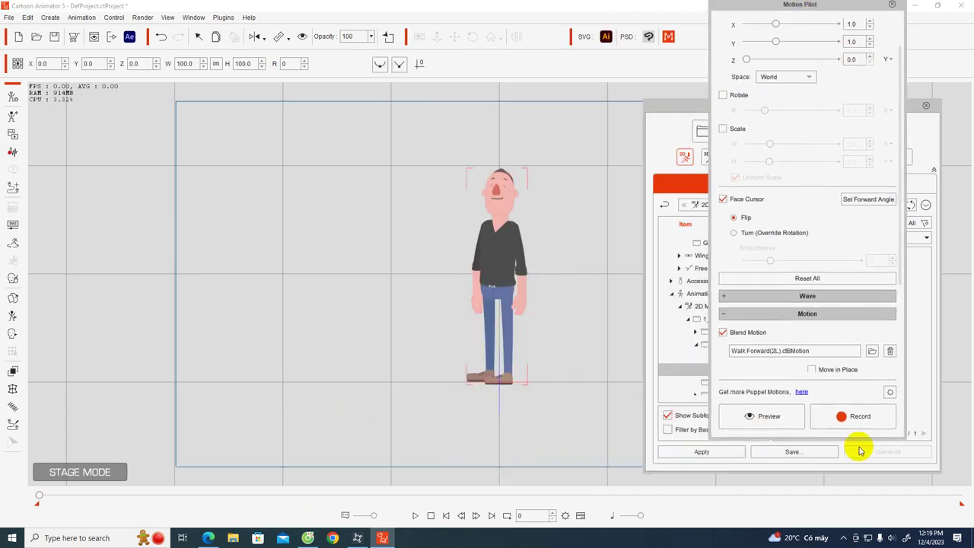
{"action": "left_click", "coordinate": [861, 418]}
{"action": "left_click", "coordinate": [859, 418]}
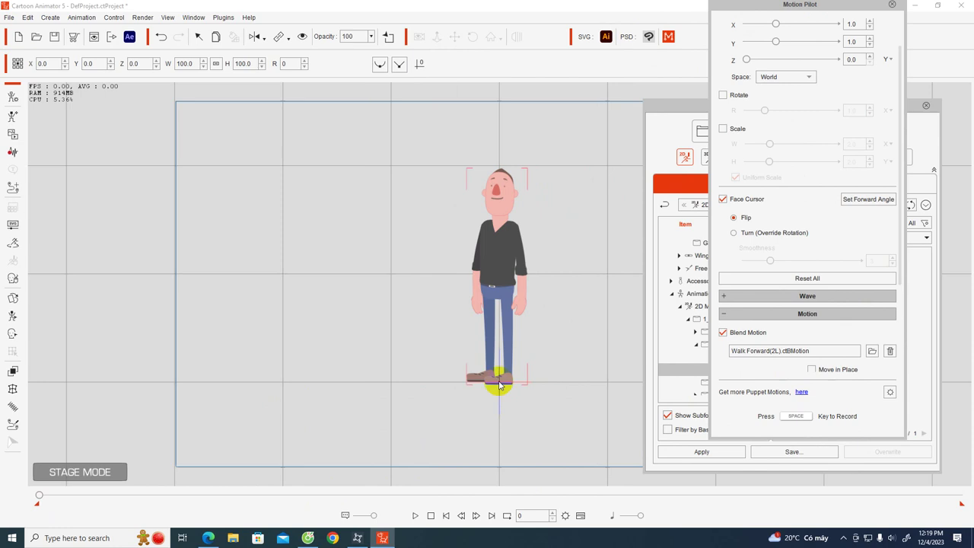
{"action": "key", "text": "space"}
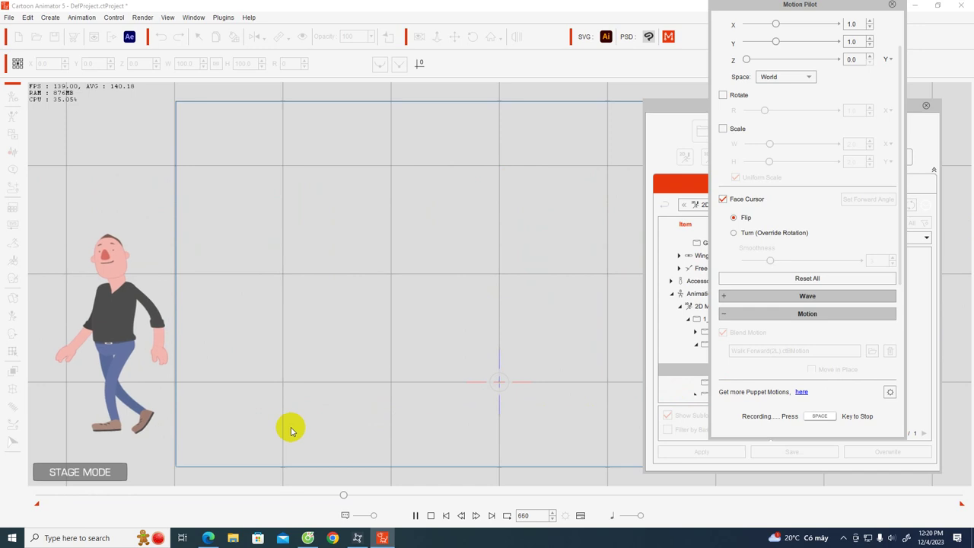
{"action": "key", "text": "space"}
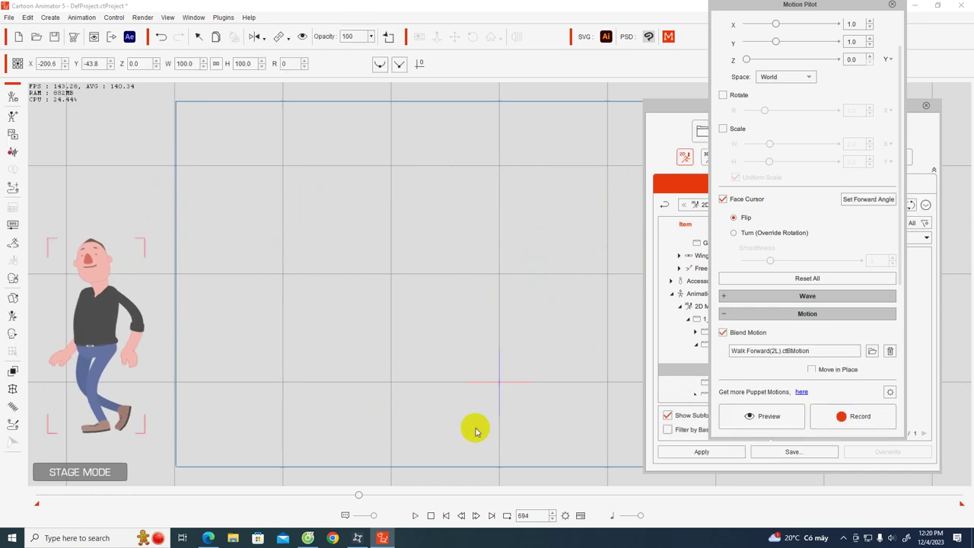
- Return to frame 0 and play back the recorded walking animation
{"action": "left_click_drag", "start_coordinate": [356, 500], "coordinate": [30, 500]}
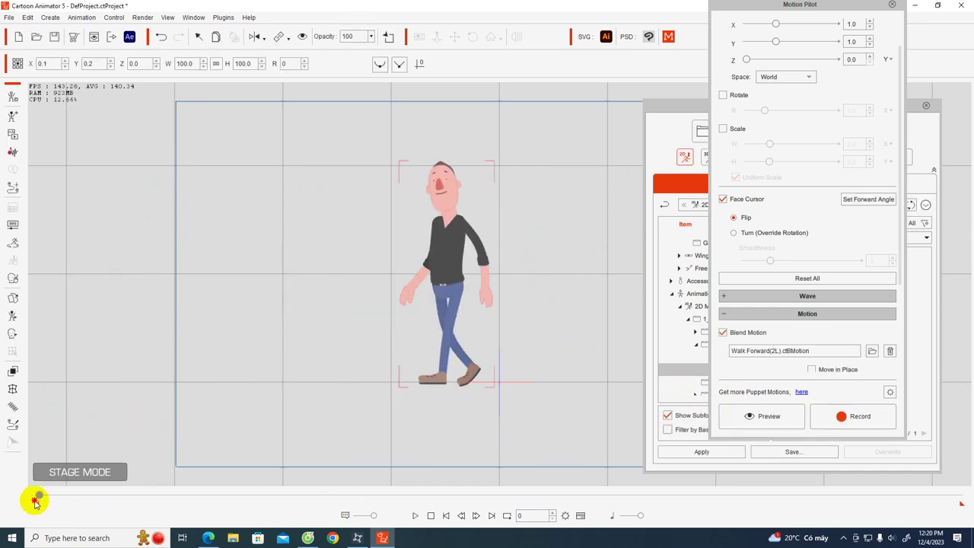
{"action": "left_click", "coordinate": [415, 515]}
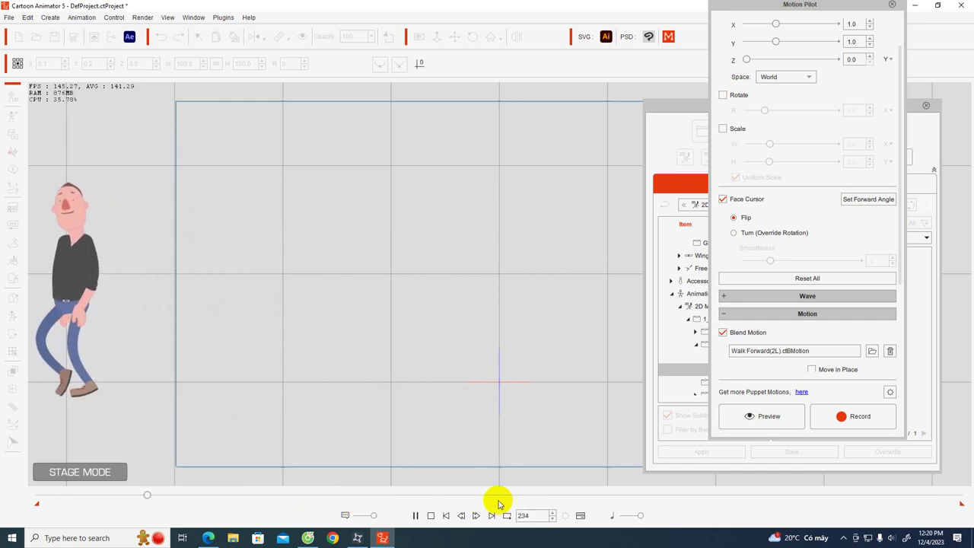
{"action": "left_click", "coordinate": [416, 516]}
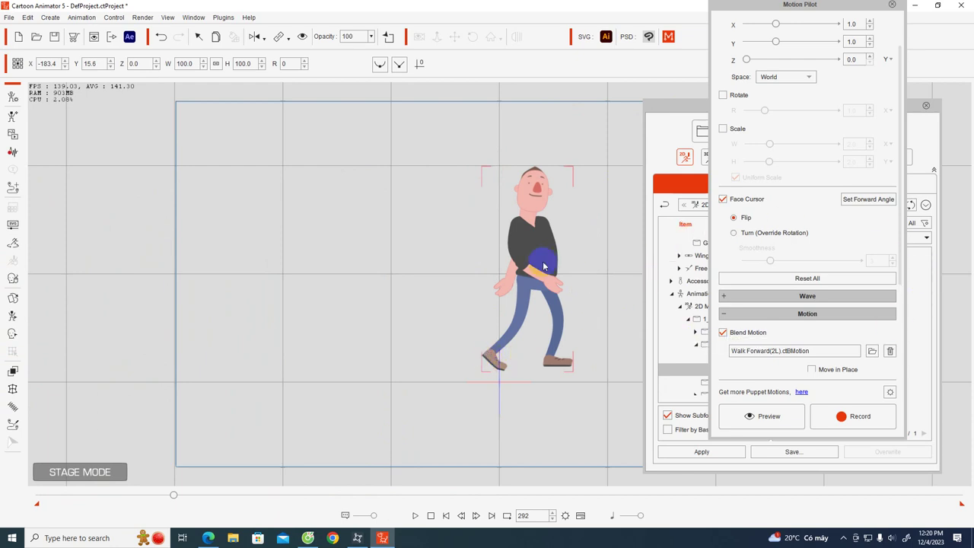
- Open the actor in Composer Mode to inspect its bone structure, and return to the stage
{"action": "left_click", "coordinate": [537, 253]}
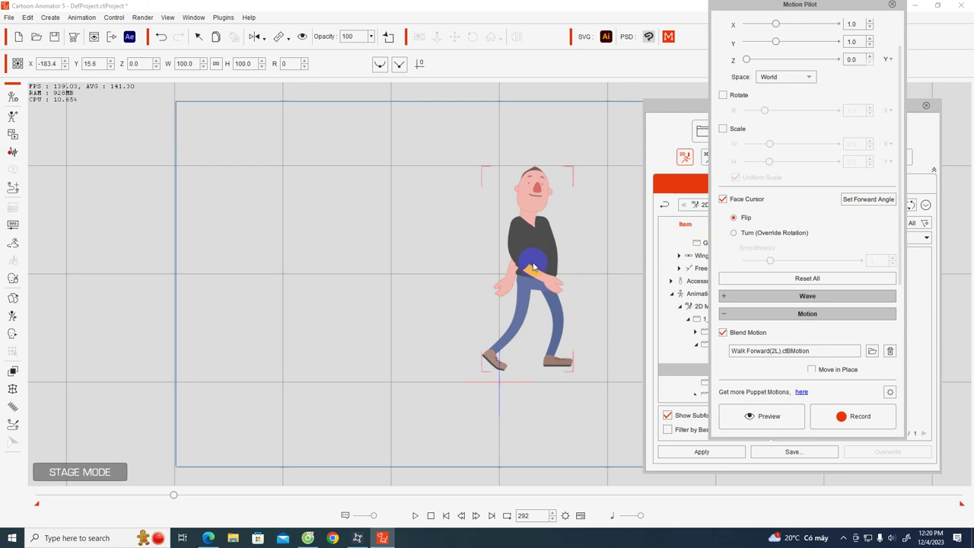
{"action": "left_click", "coordinate": [12, 97]}
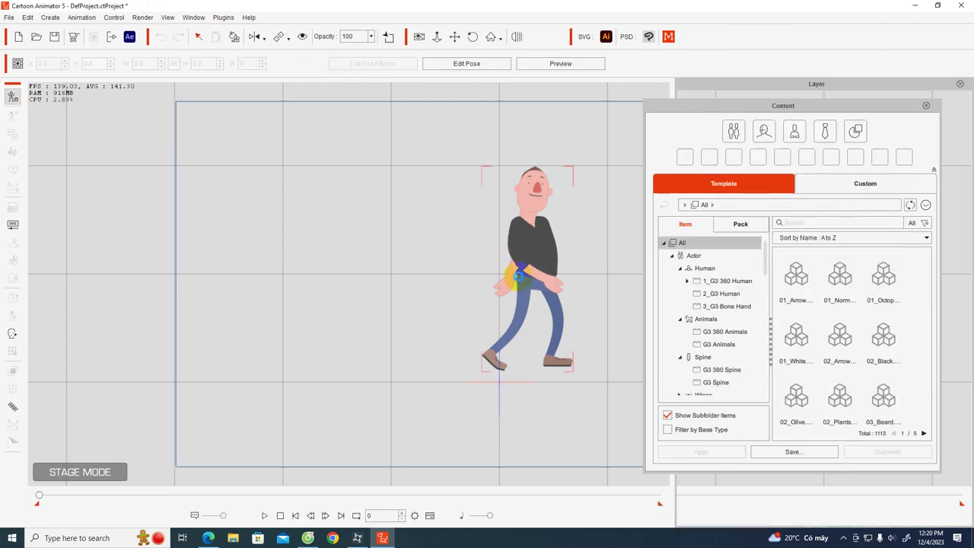
{"action": "double_click", "coordinate": [538, 294]}
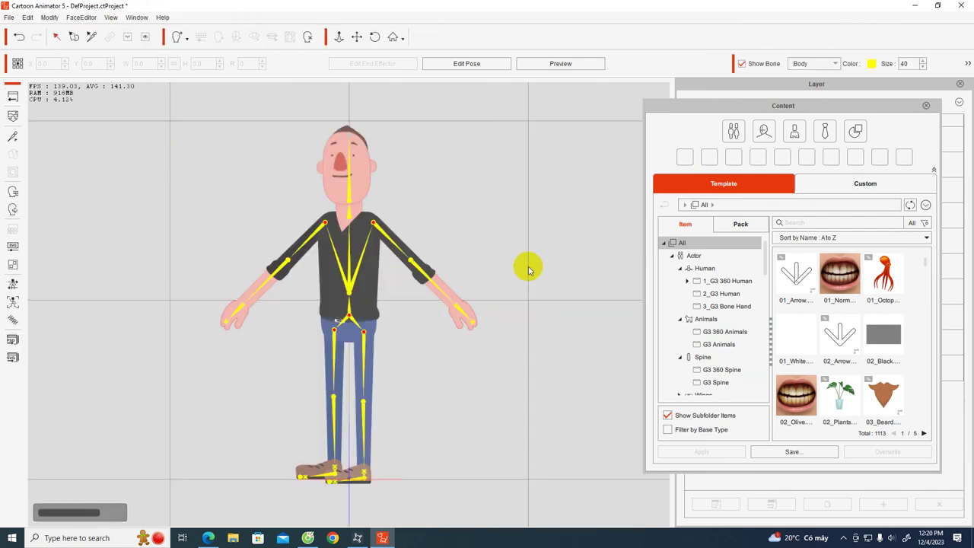
{"action": "left_click", "coordinate": [370, 305]}
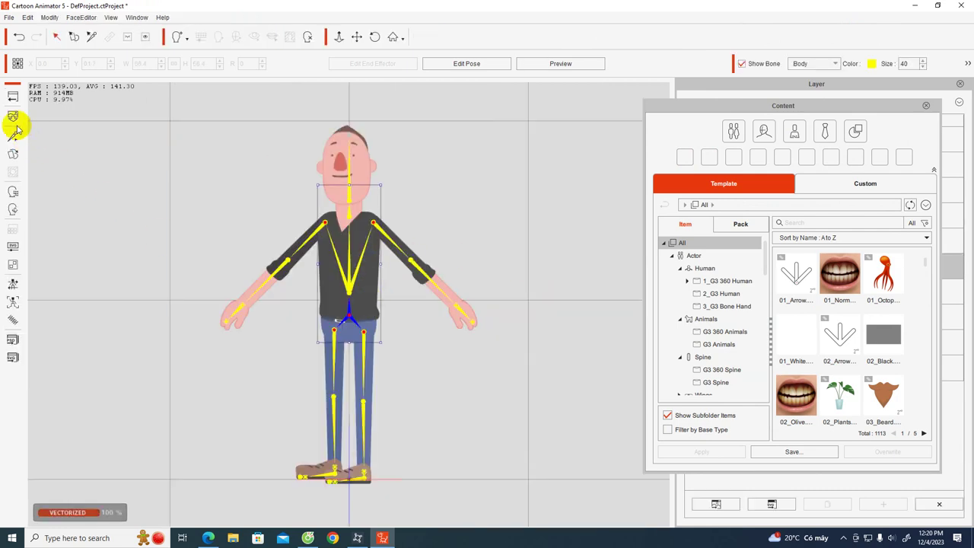
{"action": "left_click", "coordinate": [12, 96]}
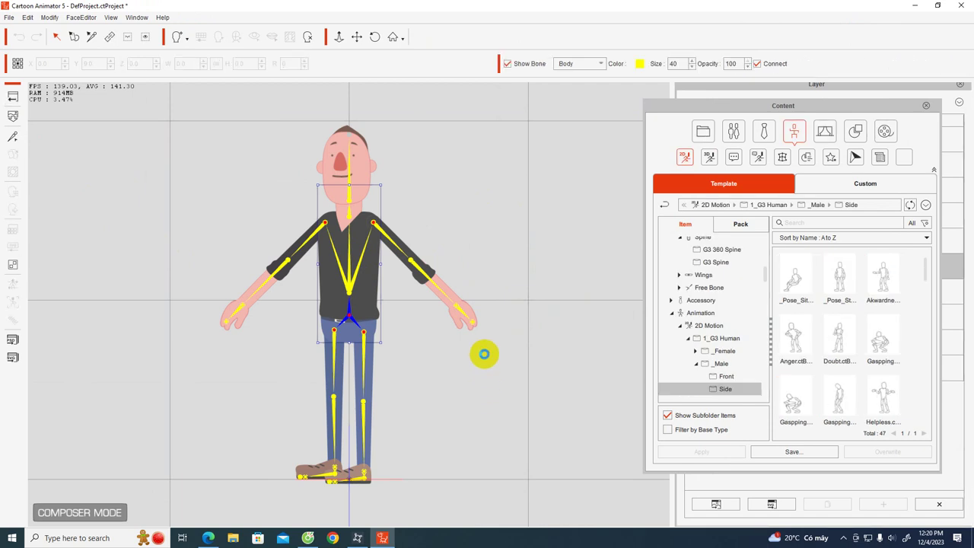
{"action": "double_click", "coordinate": [484, 353]}
- Delete the male actor from the stage
{"action": "left_click", "coordinate": [448, 264]}
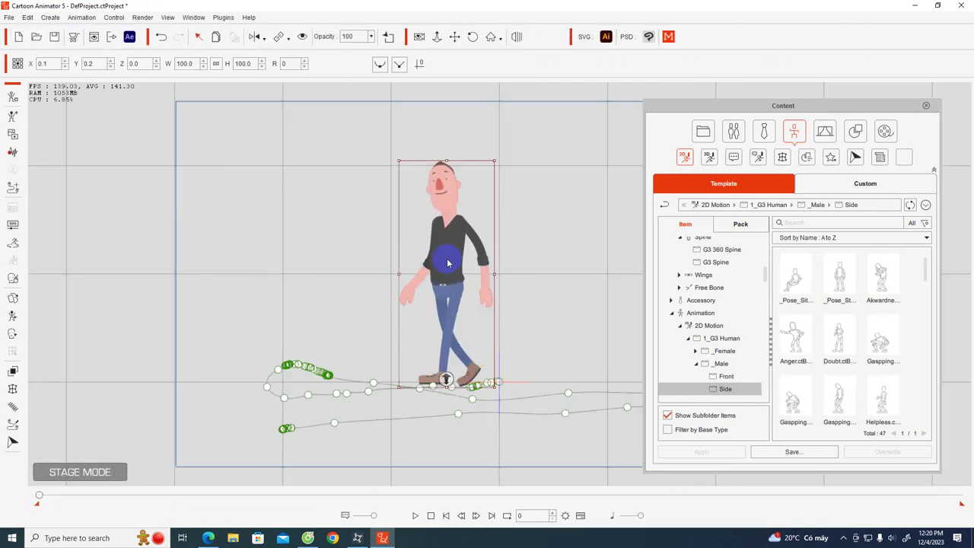
{"action": "key", "text": "Delete"}
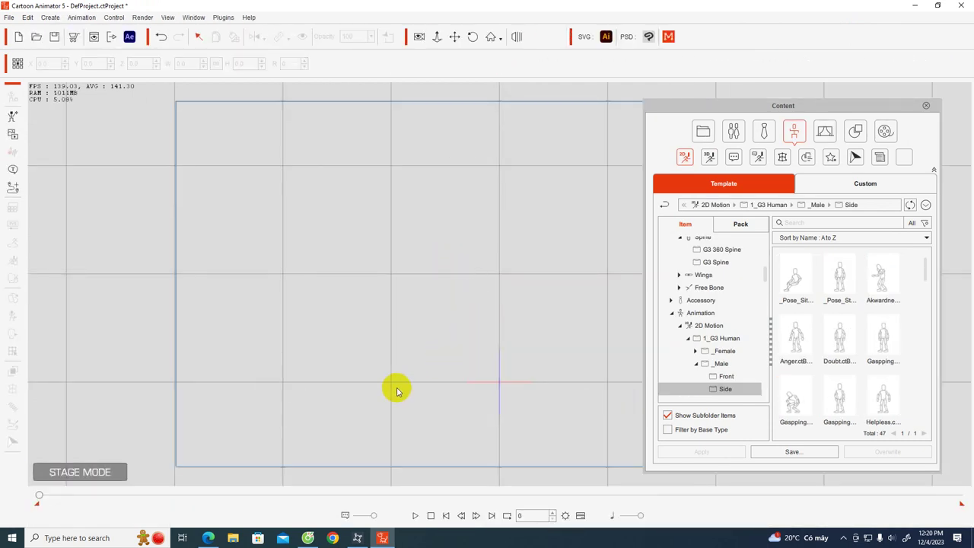
- Look further through the male Side motion templates
{"action": "scroll", "coordinate": [845, 323], "scroll_direction": "down", "scroll_amount": 3}
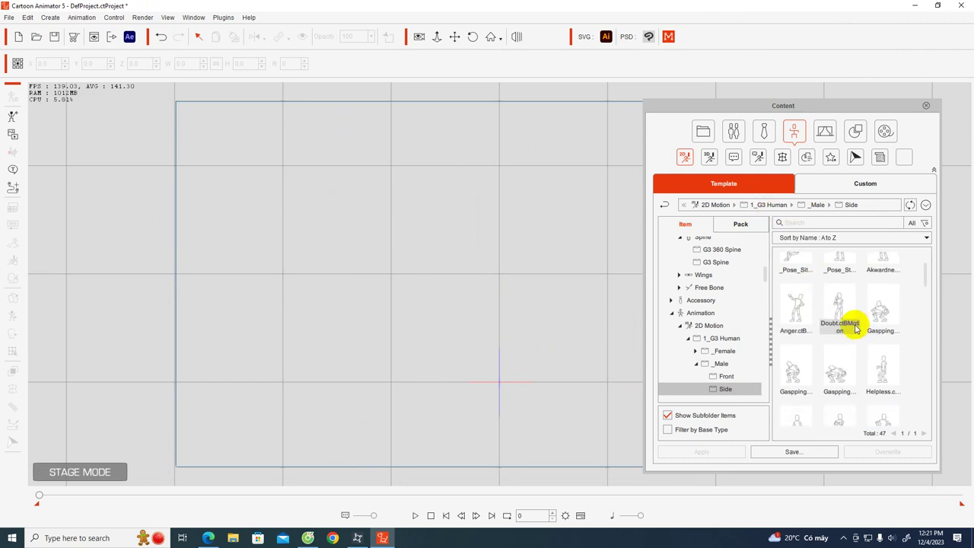
{"action": "scroll", "coordinate": [857, 332], "scroll_direction": "down", "scroll_amount": 2}
{"action": "scroll", "coordinate": [738, 373], "scroll_direction": "down", "scroll_amount": 3}
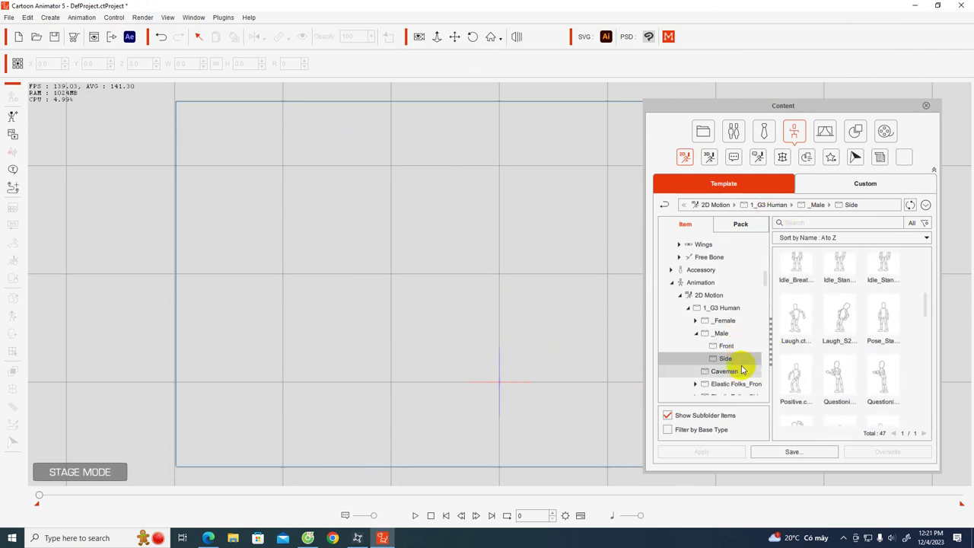
- View the Cat motion templates in 2_G3 Animals and the 4_G3 Wings motion templates
{"action": "scroll", "coordinate": [739, 349], "scroll_direction": "down", "scroll_amount": 2}
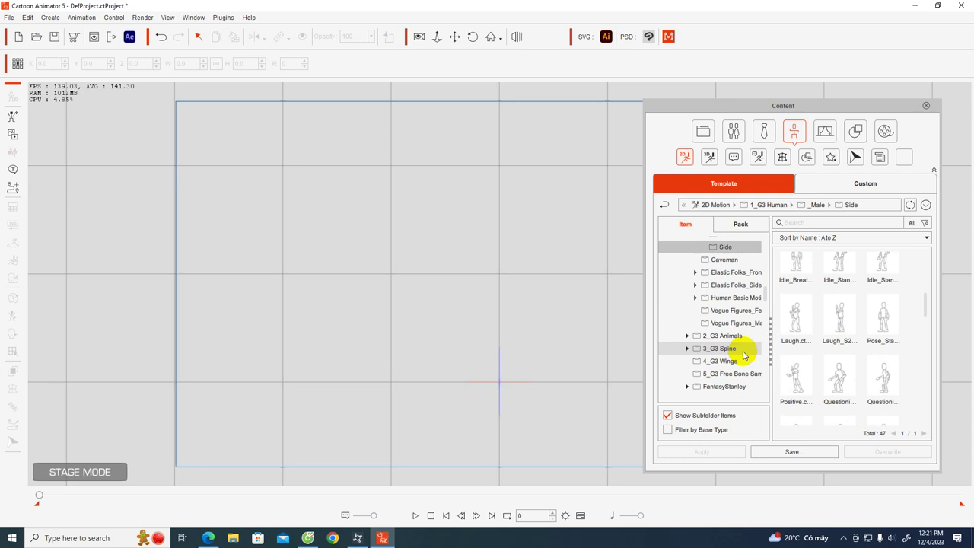
{"action": "left_click", "coordinate": [688, 338]}
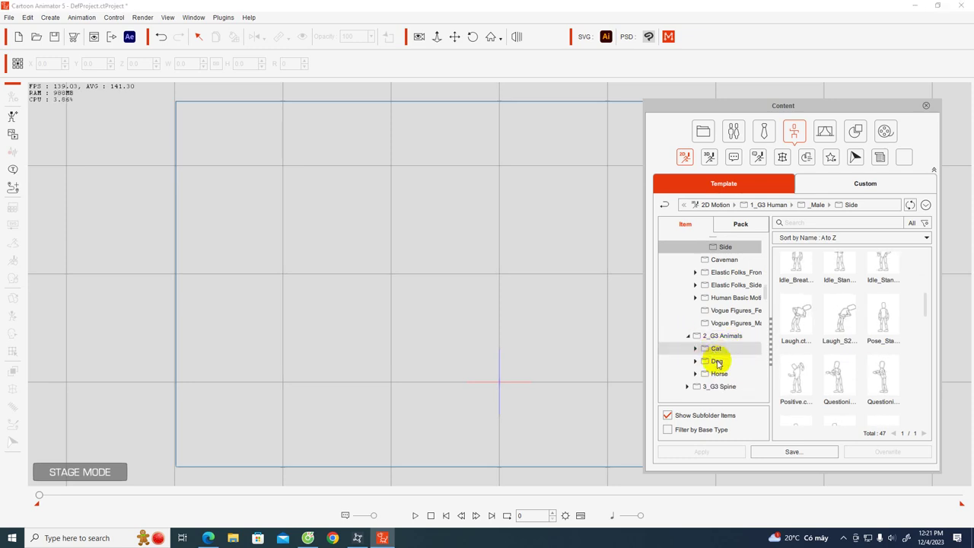
{"action": "left_click", "coordinate": [716, 355]}
{"action": "scroll", "coordinate": [718, 366], "scroll_direction": "down", "scroll_amount": 2}
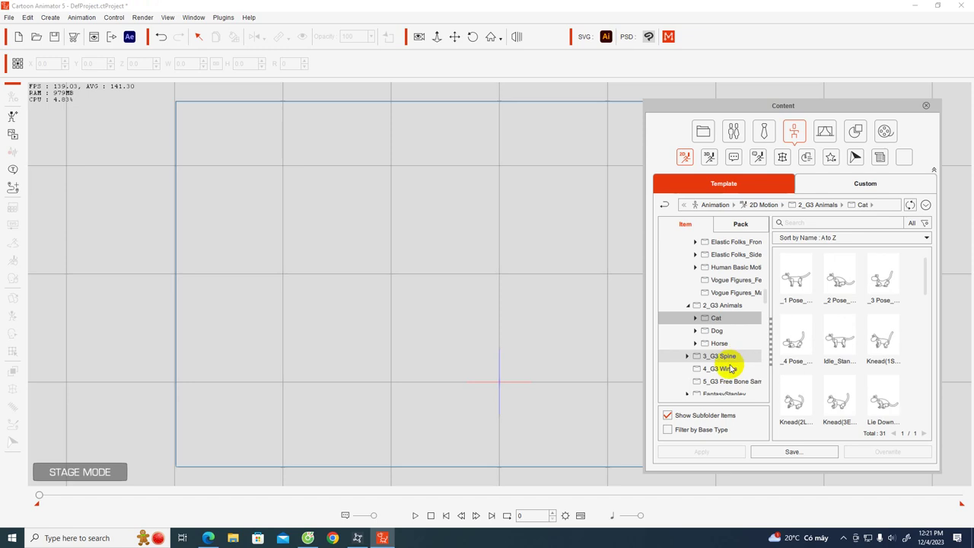
{"action": "left_click", "coordinate": [719, 369]}
- Look over the remaining 2D Motion folders and the other Animation categories in the content tree
{"action": "scroll", "coordinate": [754, 354], "scroll_direction": "down", "scroll_amount": 5}
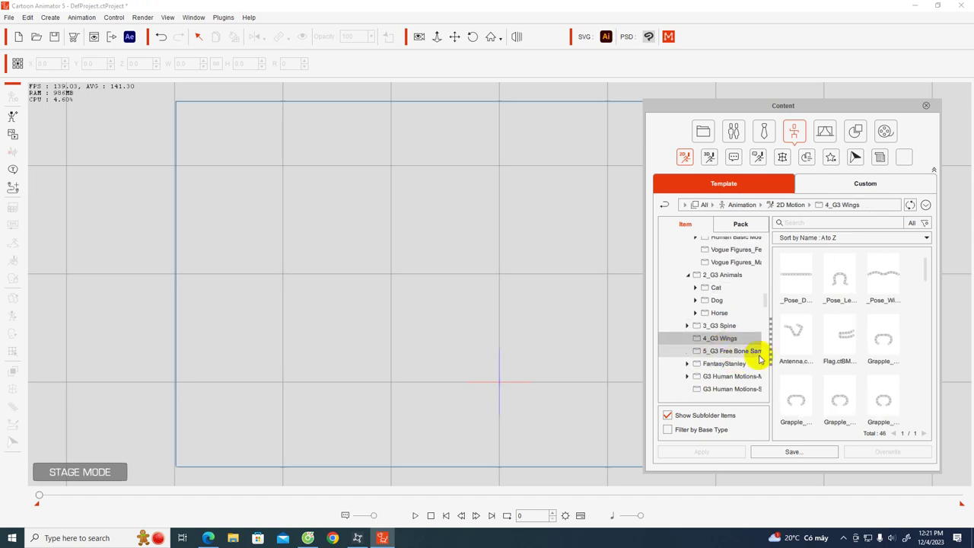
{"action": "scroll", "coordinate": [751, 342], "scroll_direction": "down", "scroll_amount": 2}
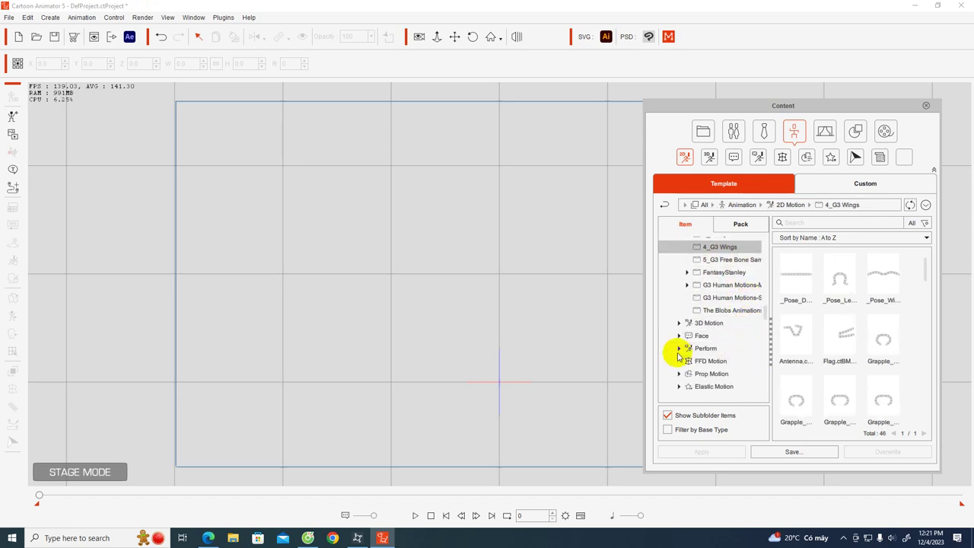
{"action": "scroll", "coordinate": [708, 336], "scroll_direction": "up", "scroll_amount": 3}
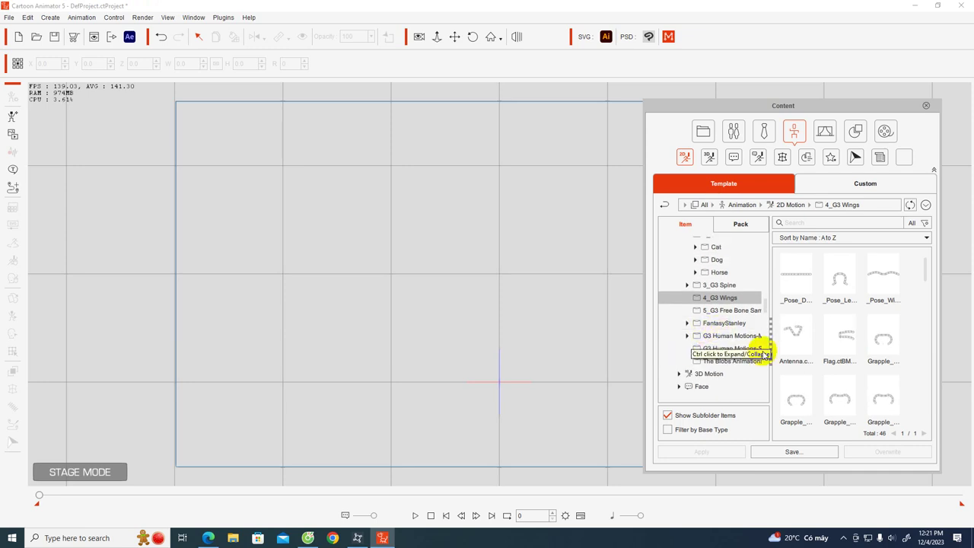
{"action": "scroll", "coordinate": [754, 365], "scroll_direction": "down", "scroll_amount": 2}
{"action": "scroll", "coordinate": [708, 303], "scroll_direction": "up", "scroll_amount": 5}
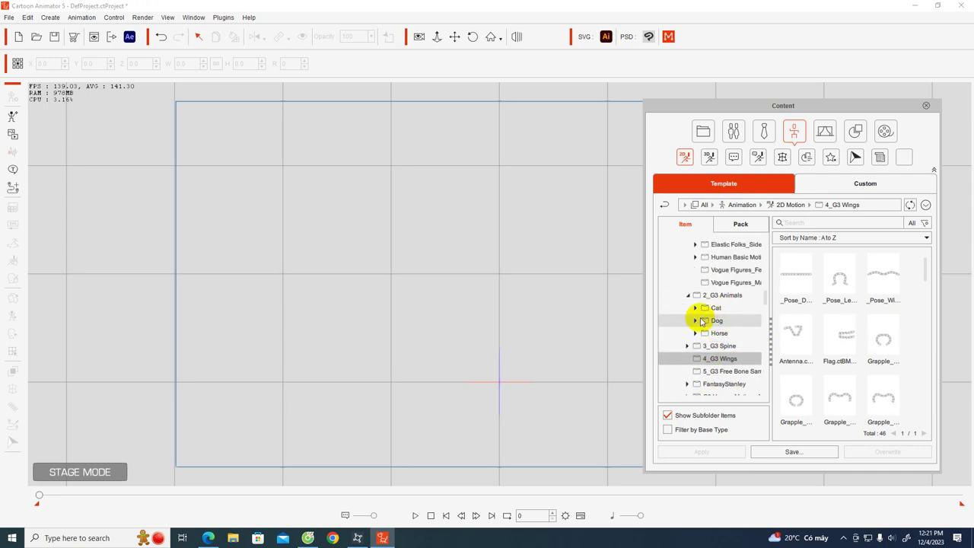
- Look over the Dog motion templates and the Emotion and Idle & Talk templates of Elastic Folks_Front
{"action": "left_click", "coordinate": [714, 320]}
{"action": "scroll", "coordinate": [720, 308], "scroll_direction": "up", "scroll_amount": 6}
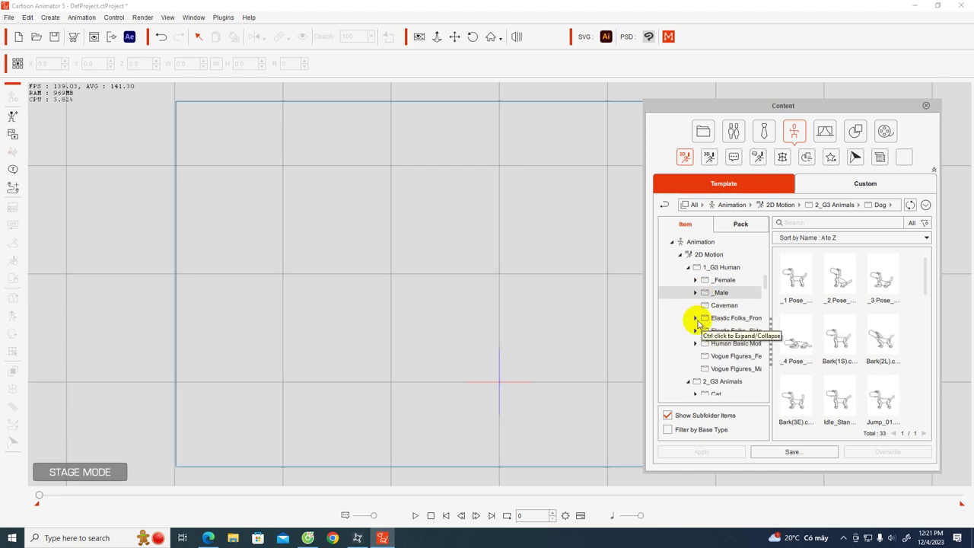
{"action": "left_click", "coordinate": [695, 319]}
{"action": "left_click", "coordinate": [723, 335]}
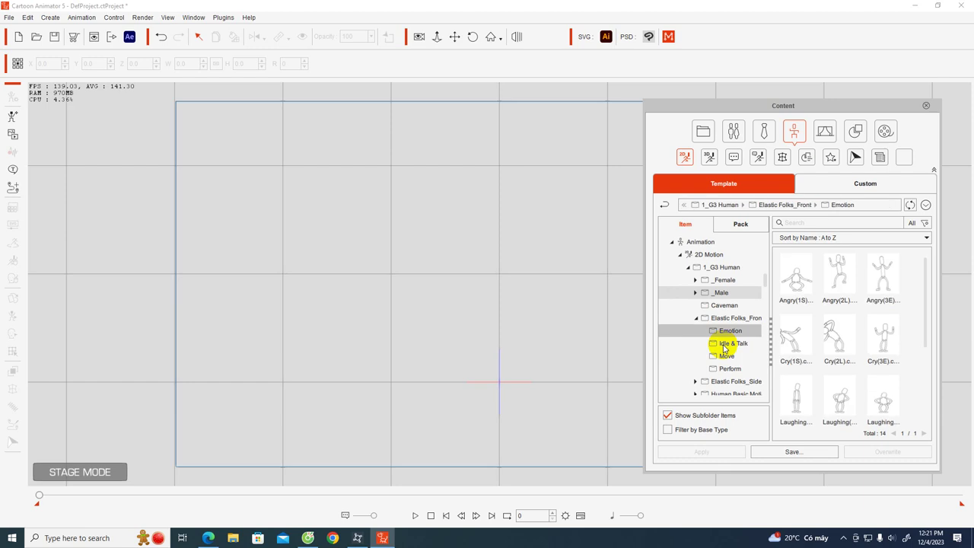
{"action": "left_click", "coordinate": [731, 343]}
{"action": "scroll", "coordinate": [720, 363], "scroll_direction": "down", "scroll_amount": 1}
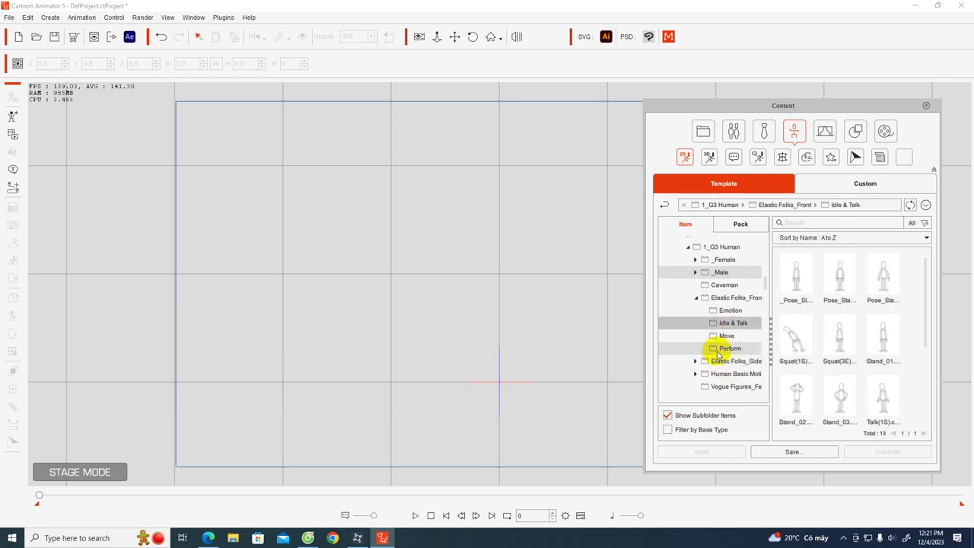
- Look over the Emotion and Idle & Talk motion templates of Elastic Folks_Side
{"action": "scroll", "coordinate": [723, 358], "scroll_direction": "down", "scroll_amount": 1}
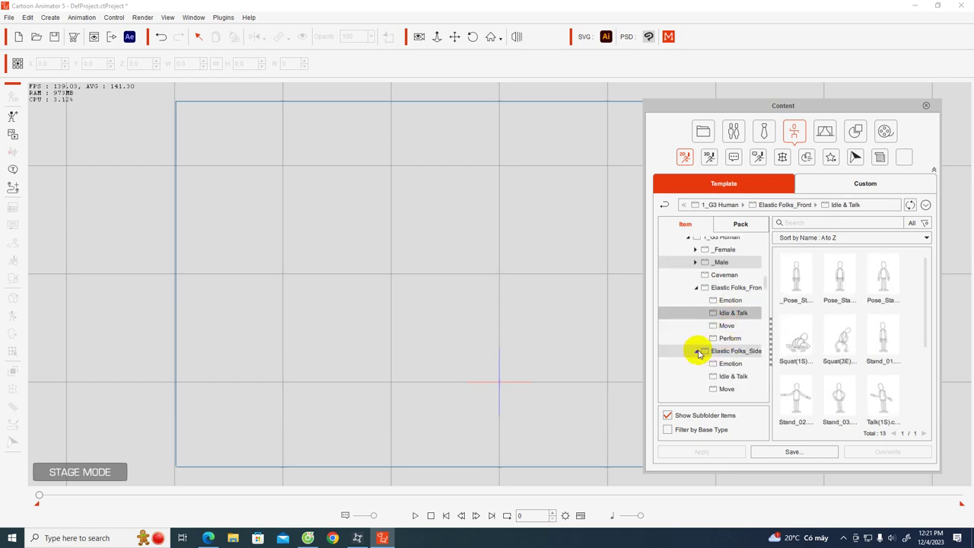
{"action": "scroll", "coordinate": [734, 357], "scroll_direction": "down", "scroll_amount": 1}
{"action": "left_click", "coordinate": [734, 365]}
{"action": "scroll", "coordinate": [744, 366], "scroll_direction": "down", "scroll_amount": 1}
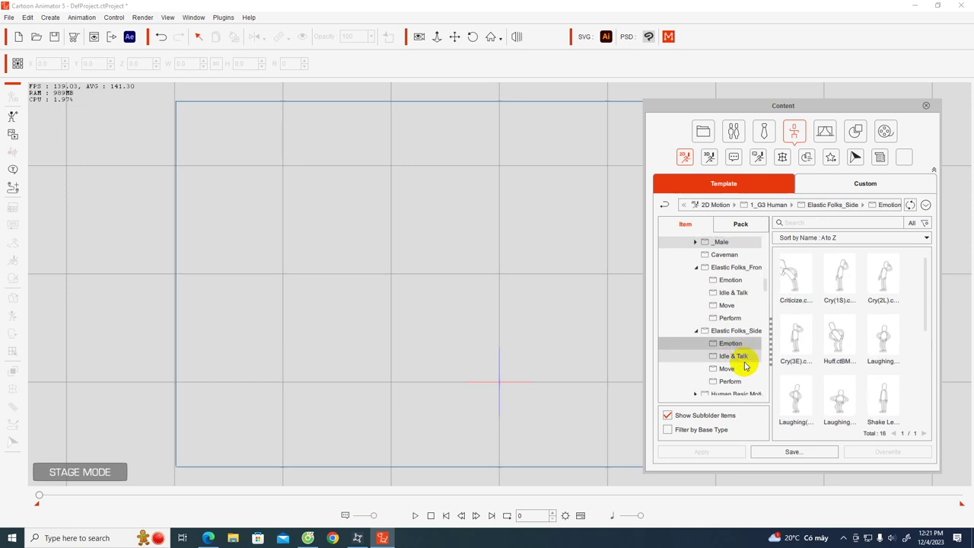
{"action": "scroll", "coordinate": [746, 366], "scroll_direction": "down", "scroll_amount": 3}
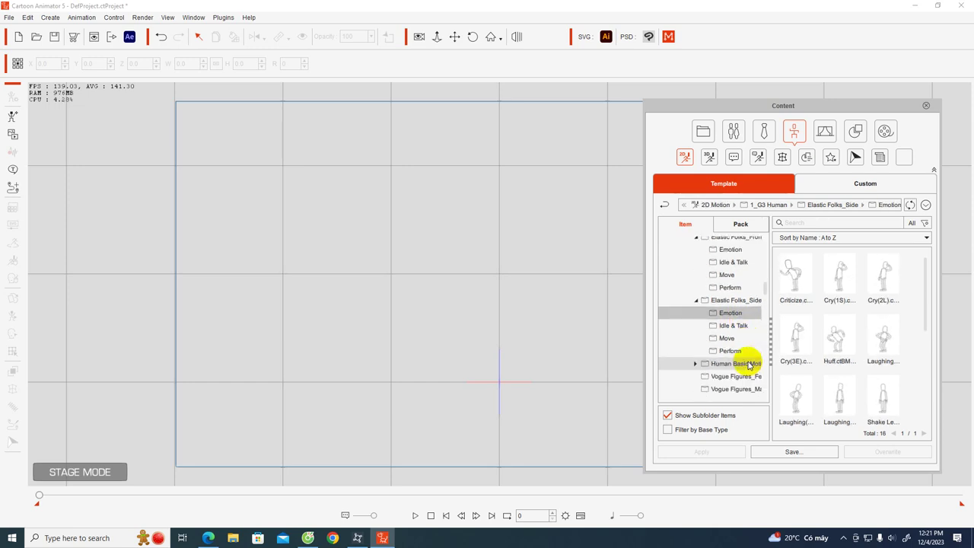
{"action": "left_click", "coordinate": [735, 329]}
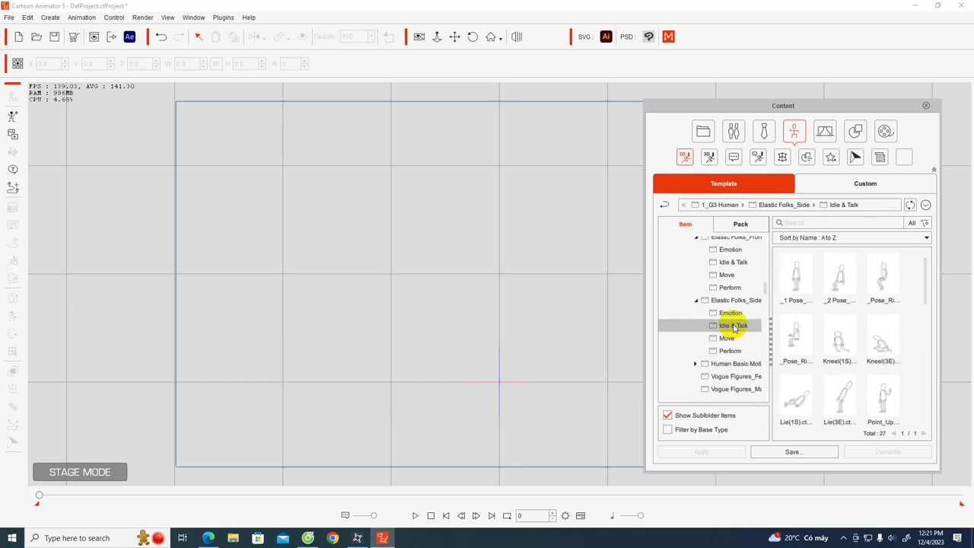
- Look through the G3 Animals actors in the Actor section of the content tree
{"action": "scroll", "coordinate": [747, 324], "scroll_direction": "up", "scroll_amount": 15}
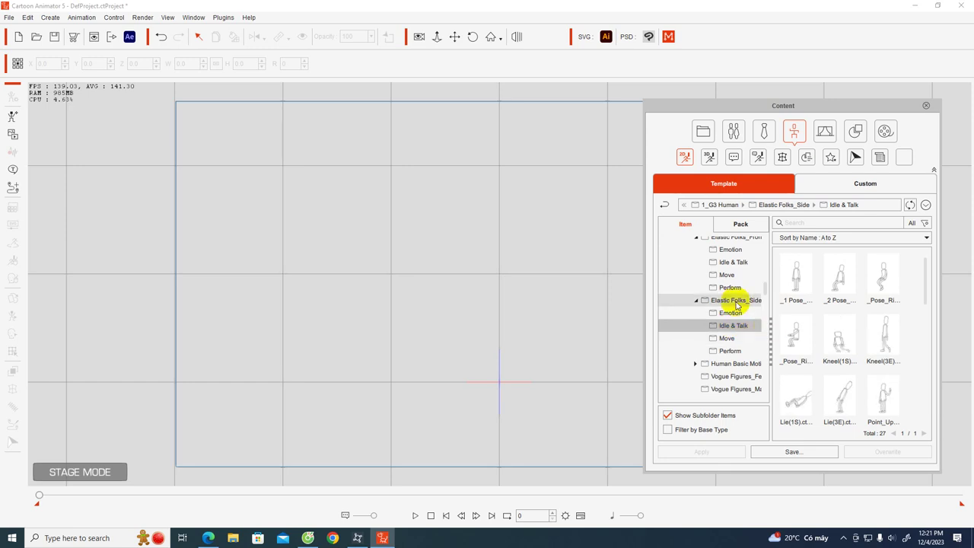
{"action": "scroll", "coordinate": [743, 316], "scroll_direction": "up", "scroll_amount": 5}
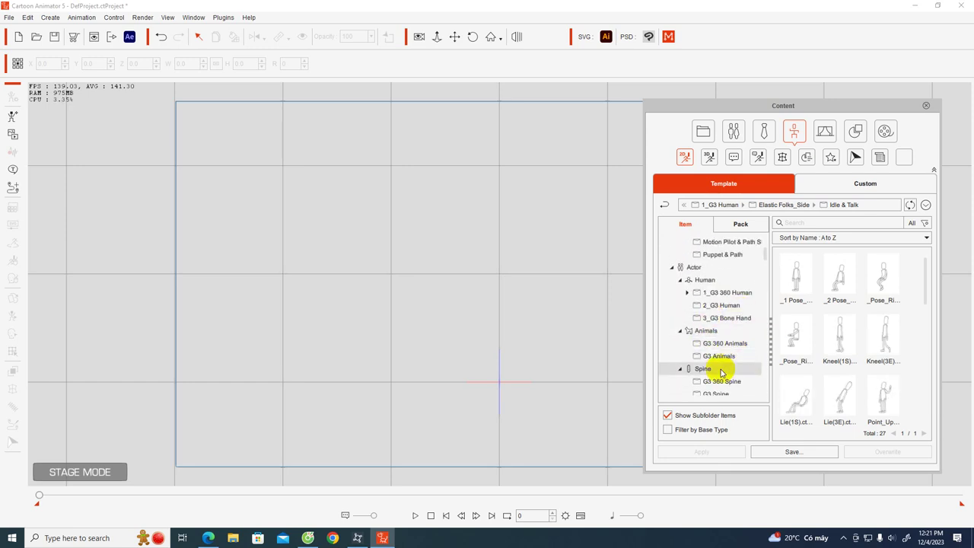
{"action": "left_click", "coordinate": [701, 357]}
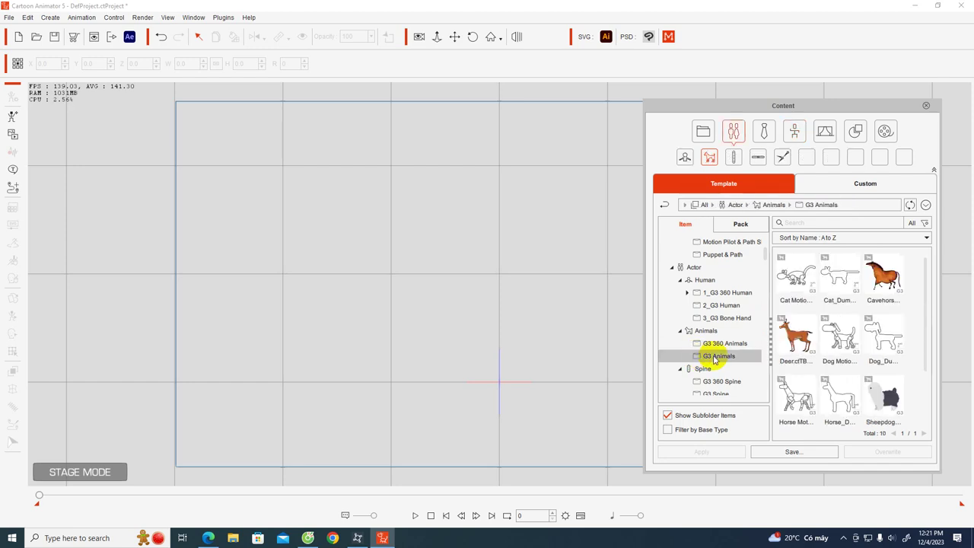
{"action": "scroll", "coordinate": [748, 365], "scroll_direction": "down", "scroll_amount": 1}
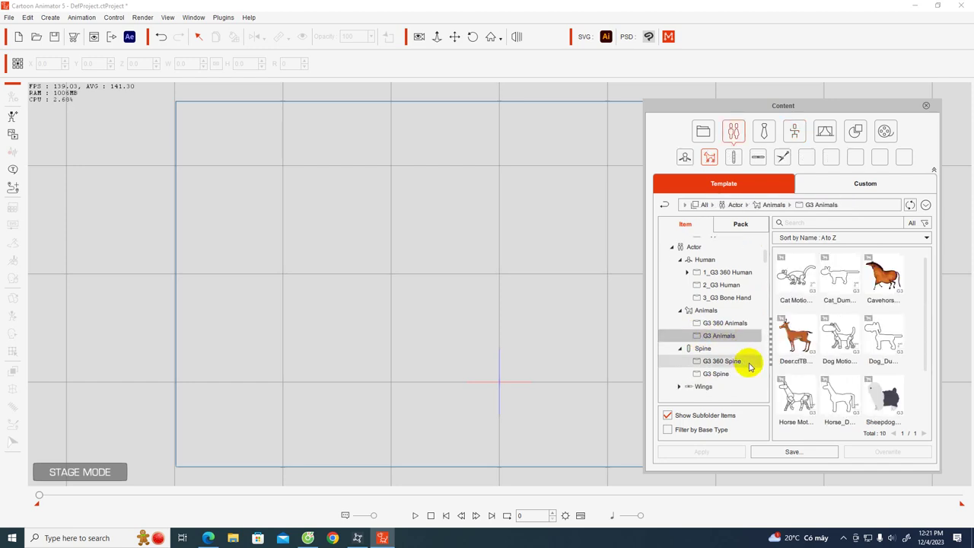
{"action": "scroll", "coordinate": [749, 366], "scroll_direction": "down", "scroll_amount": 1}
{"action": "scroll", "coordinate": [751, 368], "scroll_direction": "up", "scroll_amount": 2}
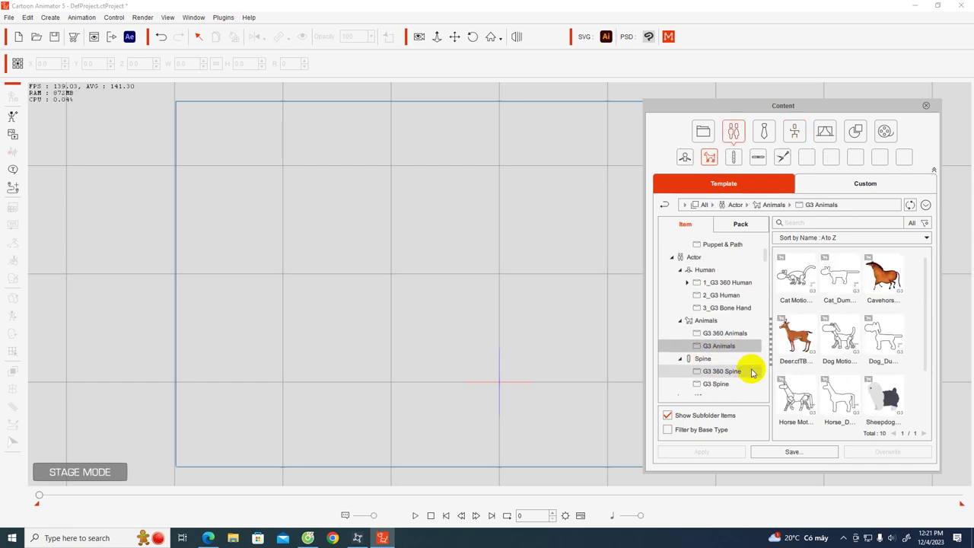
{"action": "scroll", "coordinate": [752, 372], "scroll_direction": "down", "scroll_amount": 2}
{"action": "scroll", "coordinate": [888, 385], "scroll_direction": "down", "scroll_amount": 3}
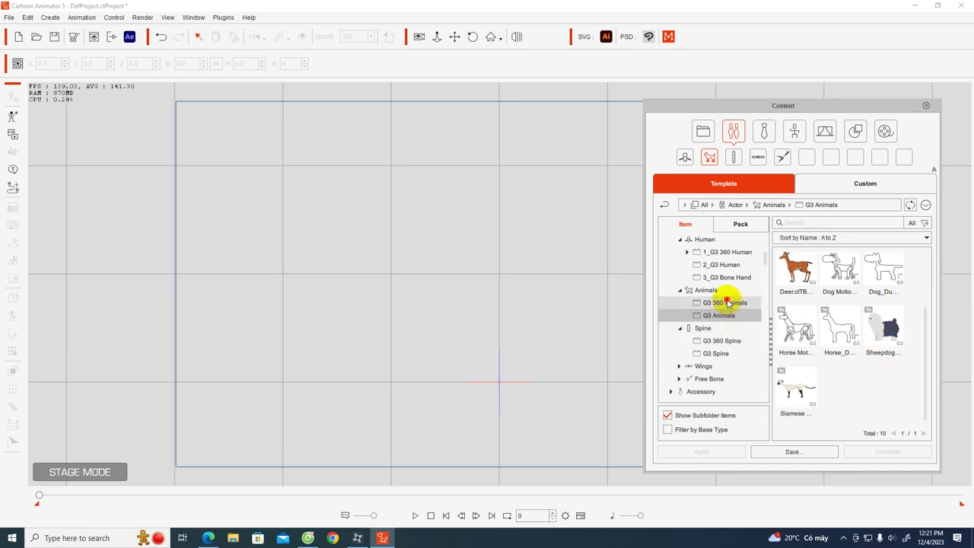
- Add the Tumba pig from G3 360 Animals to the stage and enlarge it proportionally to about 170%
{"action": "left_click", "coordinate": [727, 302]}
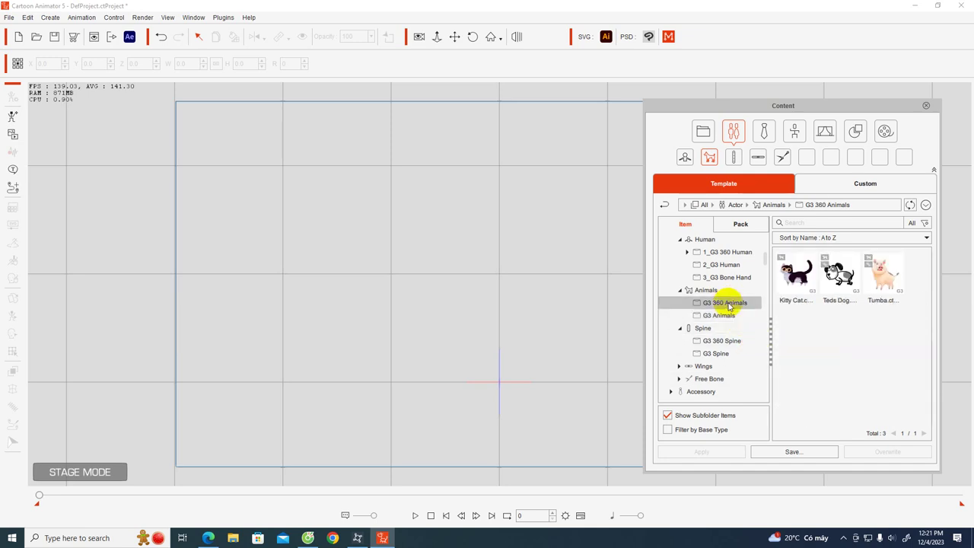
{"action": "left_click", "coordinate": [880, 283]}
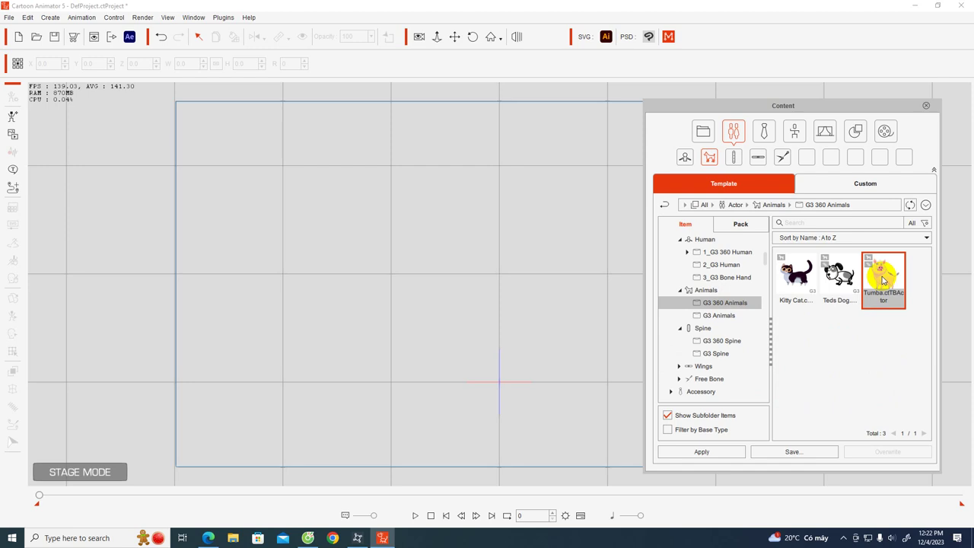
{"action": "left_click_drag", "start_coordinate": [883, 282], "coordinate": [511, 342]}
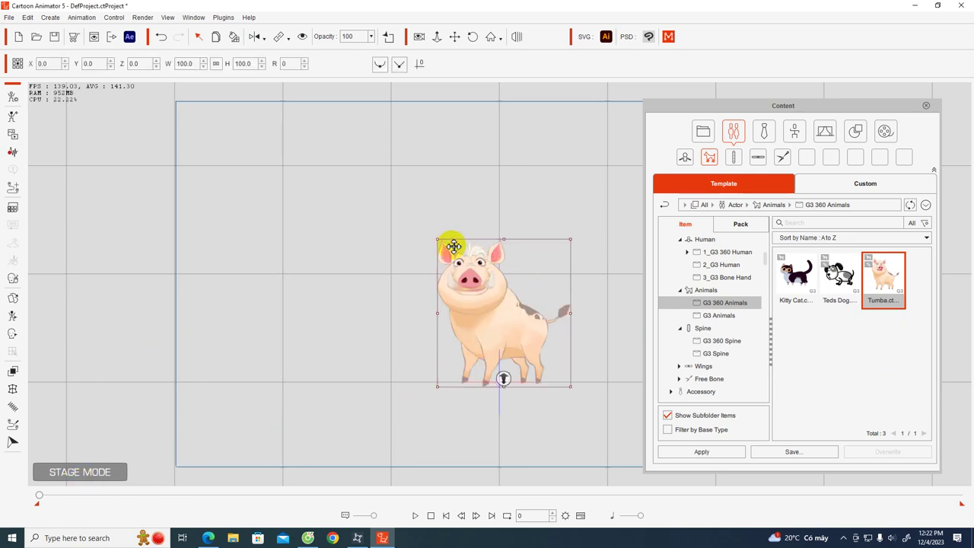
{"action": "left_click_drag", "start_coordinate": [438, 242], "coordinate": [325, 175]}
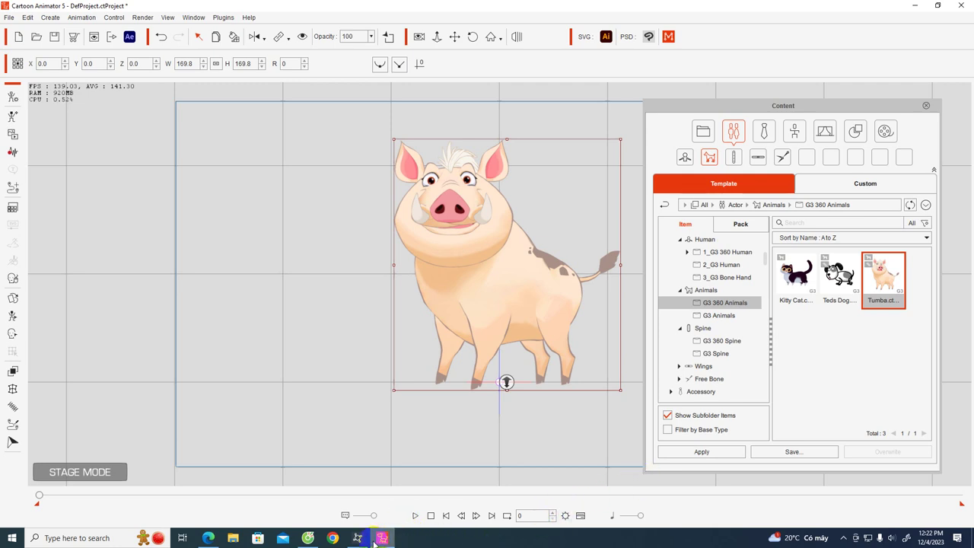
- Switch to the desktop, launch Face3D Tracker, and shift its window aside
{"action": "left_click", "coordinate": [918, 5]}
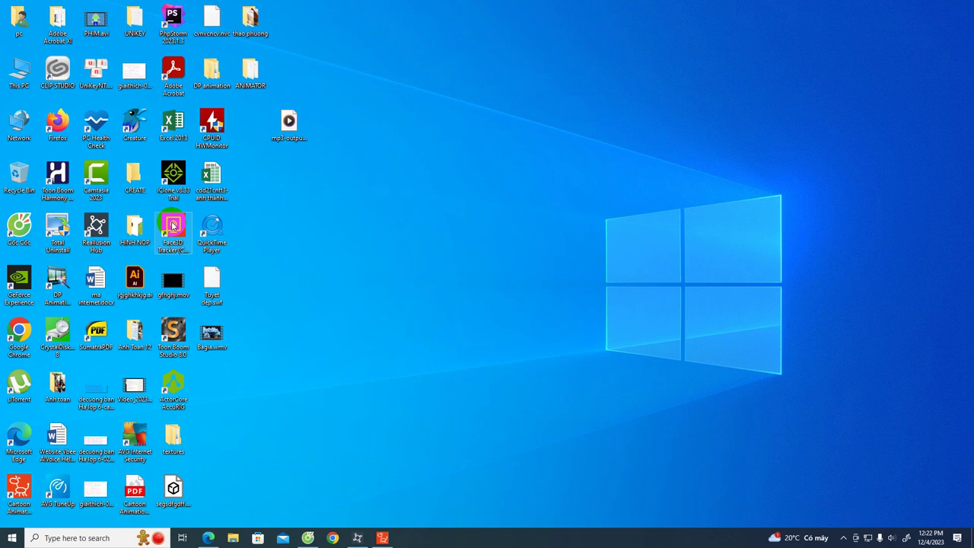
{"action": "left_click", "coordinate": [172, 226]}
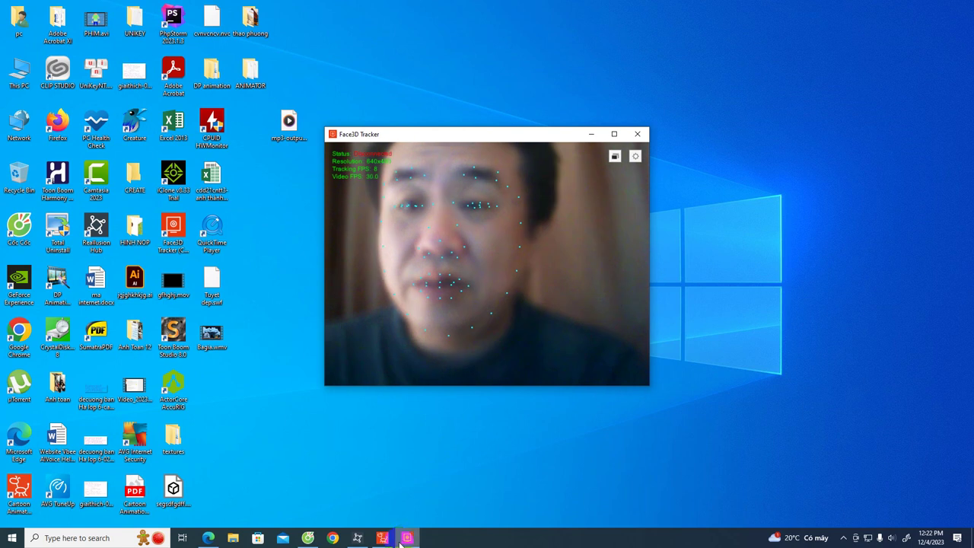
{"action": "left_click_drag", "start_coordinate": [498, 135], "coordinate": [704, 137]}
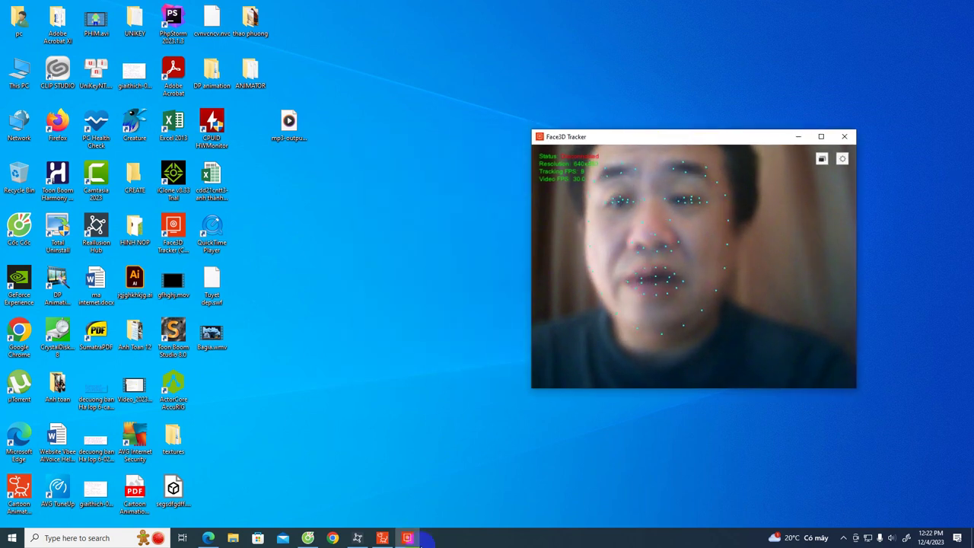
- Return to Cartoon Animator and position the Face3D Tracker and Content windows on either side of the pig
{"action": "left_click", "coordinate": [382, 538]}
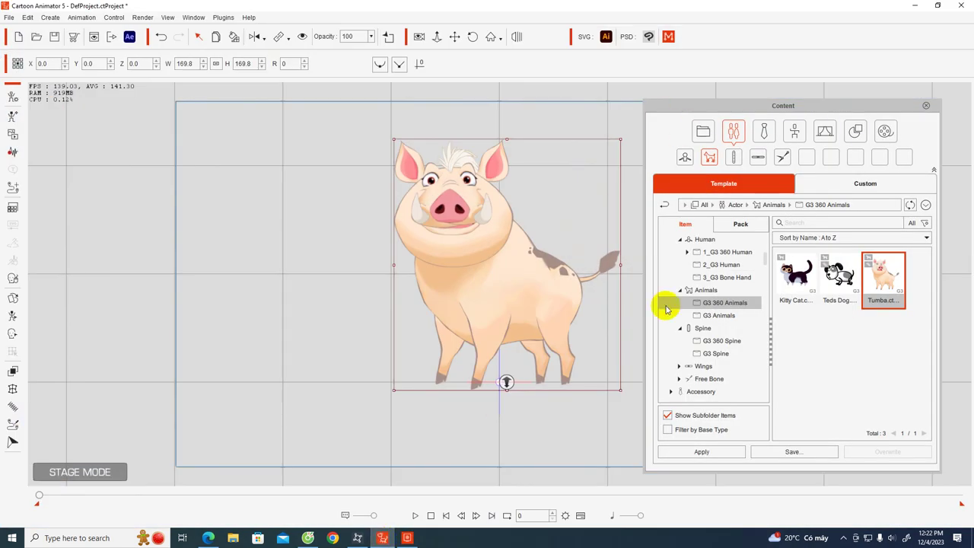
{"action": "left_click", "coordinate": [382, 538]}
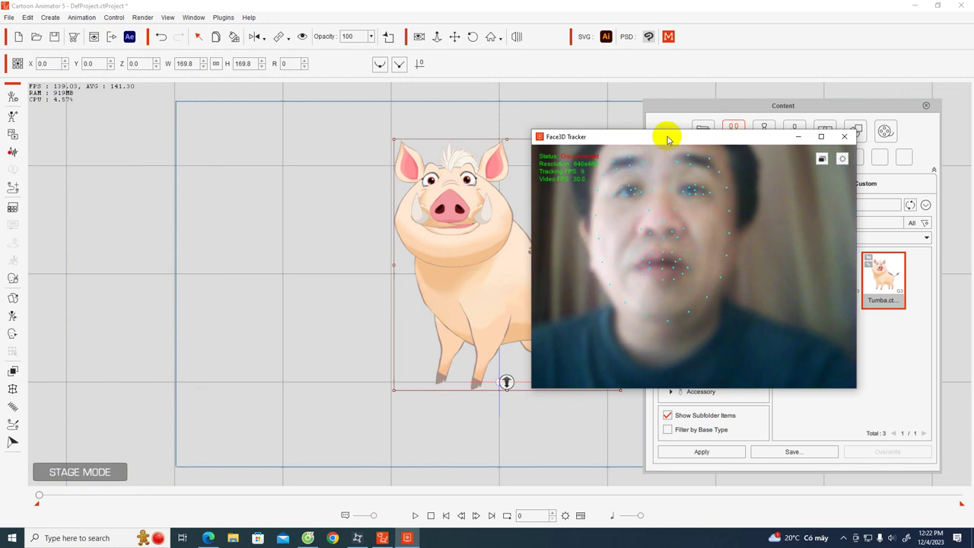
{"action": "left_click_drag", "start_coordinate": [662, 137], "coordinate": [753, 98]}
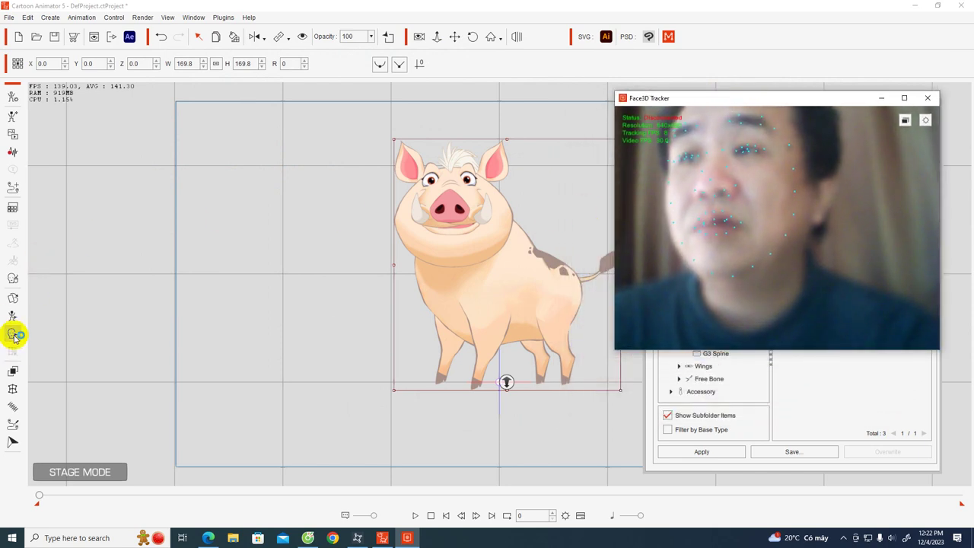
{"action": "left_click_drag", "start_coordinate": [667, 97], "coordinate": [118, 124]}
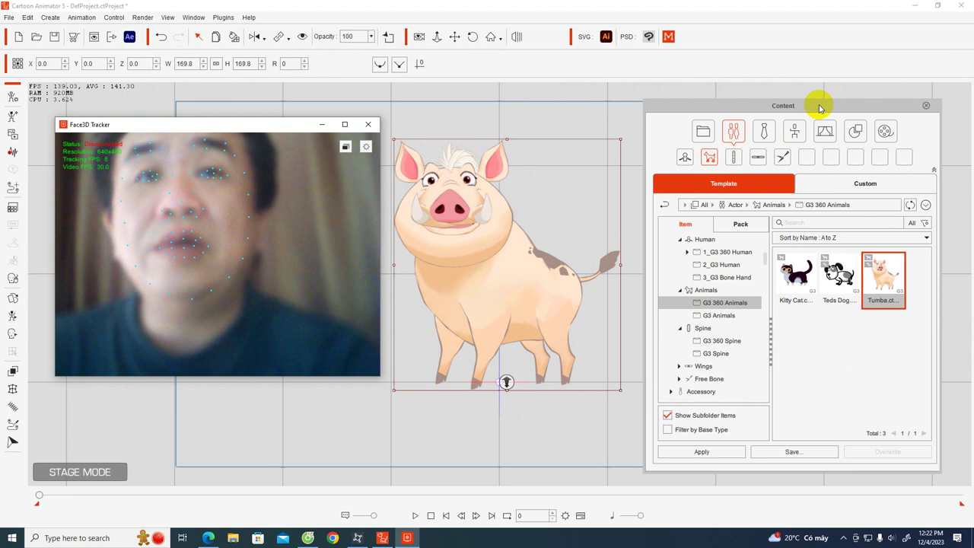
{"action": "left_click_drag", "start_coordinate": [820, 108], "coordinate": [886, 127]}
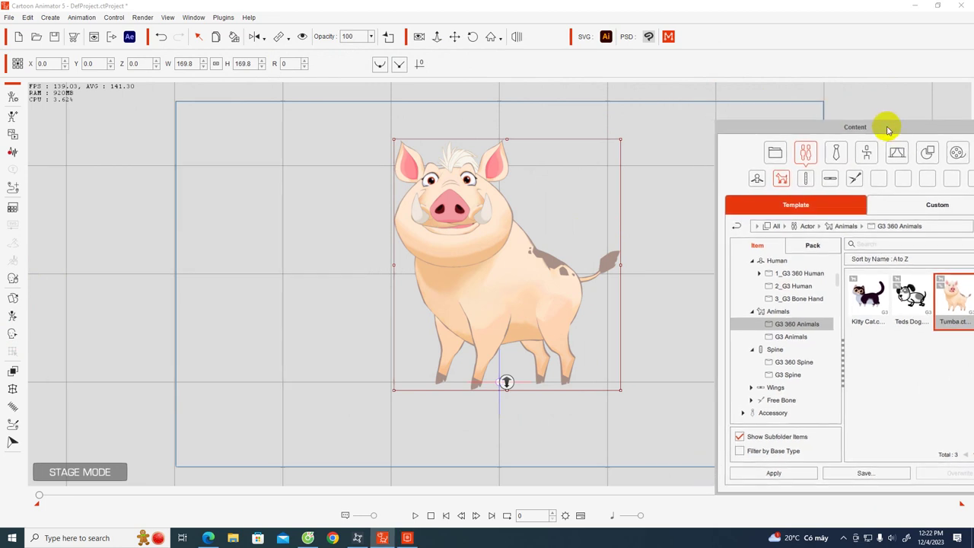
- Open the motion capture gear settings for Tumba and arrange them and the Face3D Tracker window clear of the pig
{"action": "left_click", "coordinate": [667, 38]}
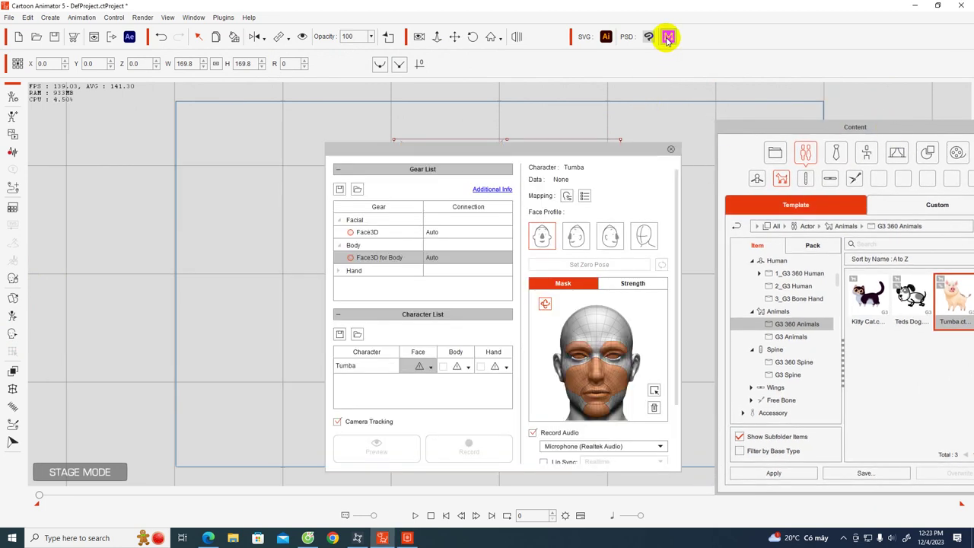
{"action": "left_click_drag", "start_coordinate": [550, 153], "coordinate": [234, 87]}
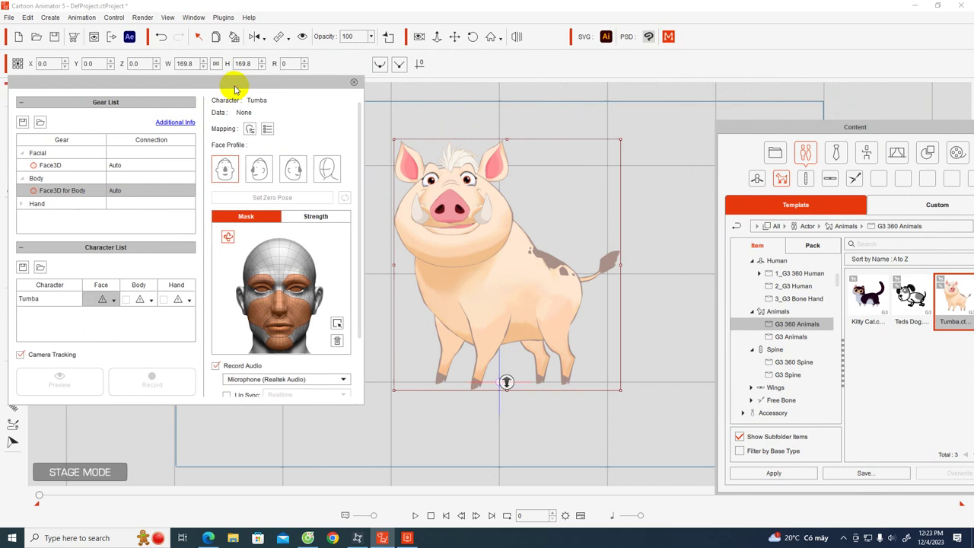
{"action": "left_click", "coordinate": [409, 538]}
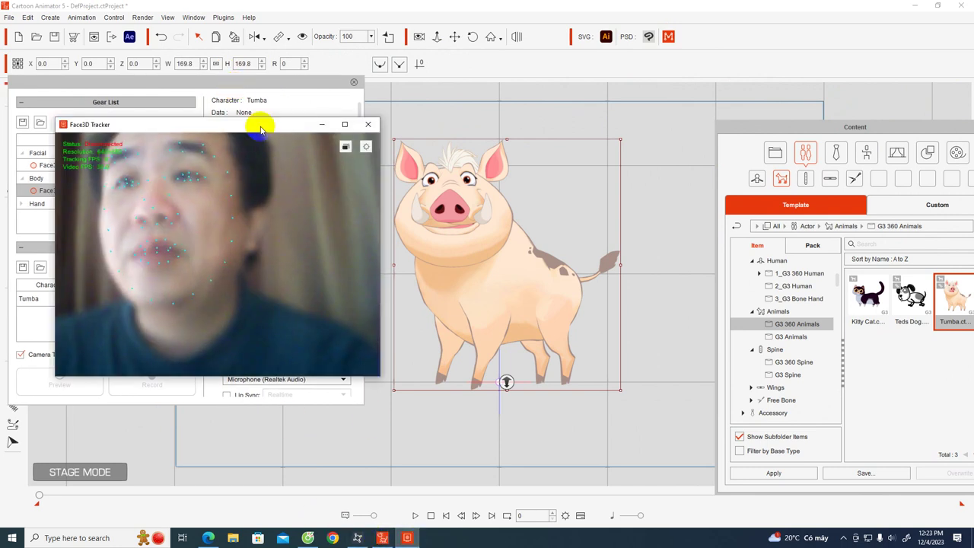
{"action": "left_click_drag", "start_coordinate": [261, 124], "coordinate": [873, 61]}
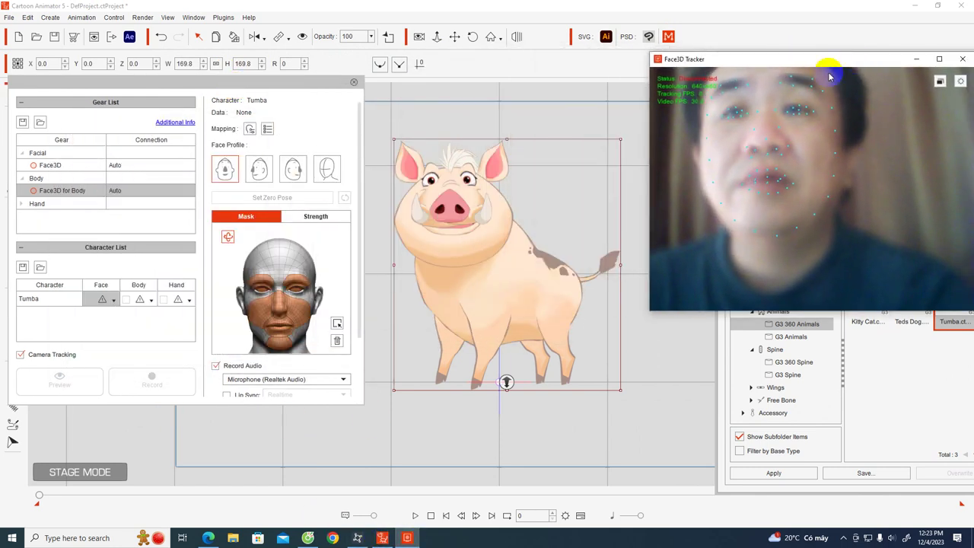
- Activate the Face3D and Face3D for Body gears and assign them to Tumba's face and body
{"action": "left_click", "coordinate": [35, 167]}
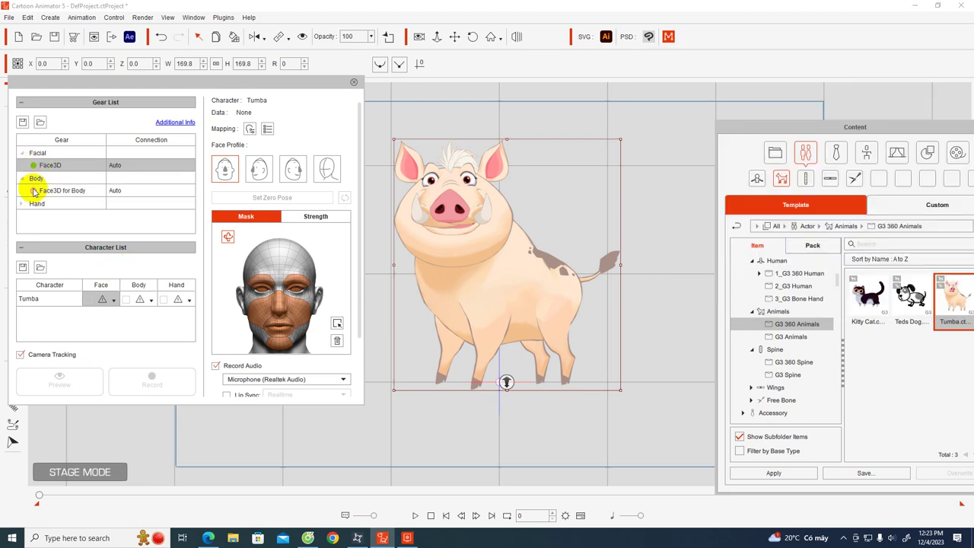
{"action": "left_click", "coordinate": [35, 192]}
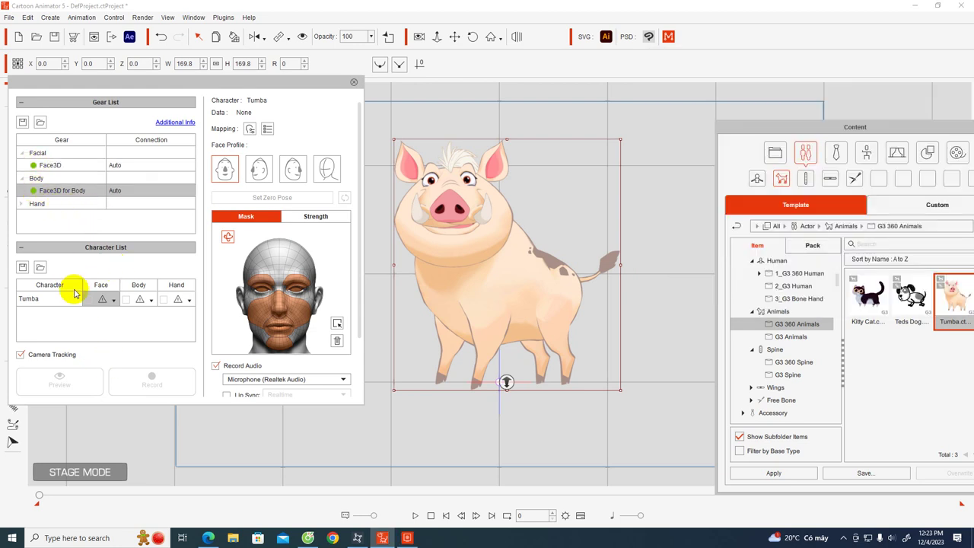
{"action": "left_click", "coordinate": [137, 309]}
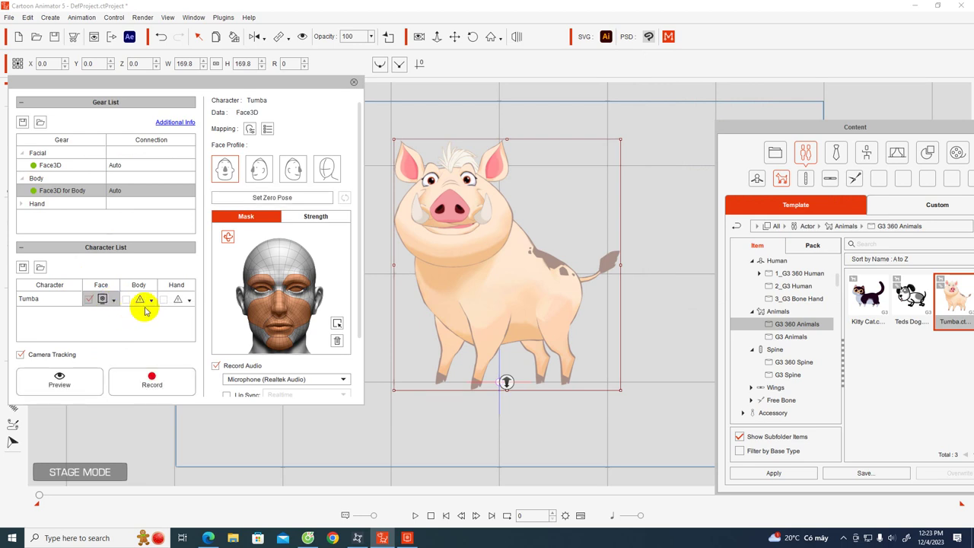
{"action": "left_click", "coordinate": [150, 302]}
{"action": "left_click", "coordinate": [150, 313]}
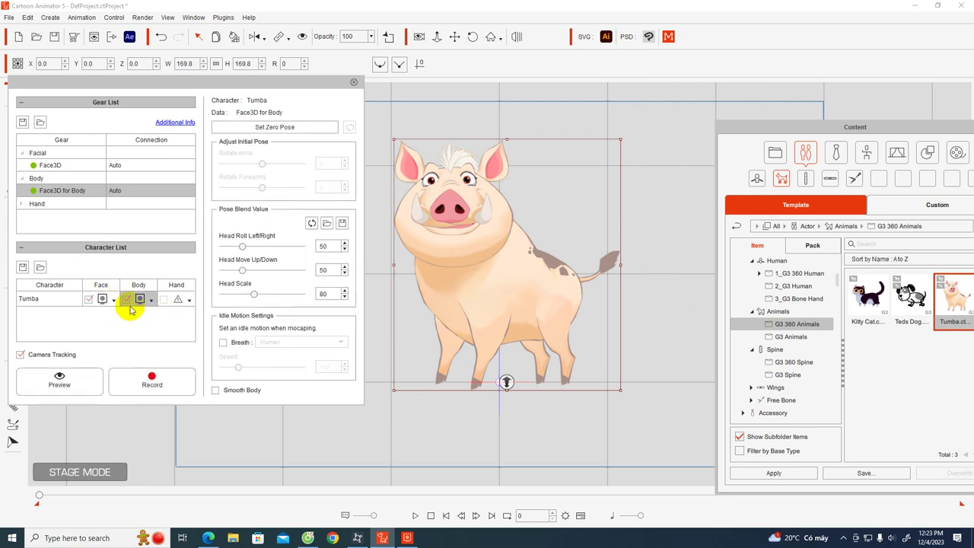
- Enable Smooth Body, start recording the face and body capture on Tumba, and bring the Face3D Tracker window into view
{"action": "left_click", "coordinate": [150, 391]}
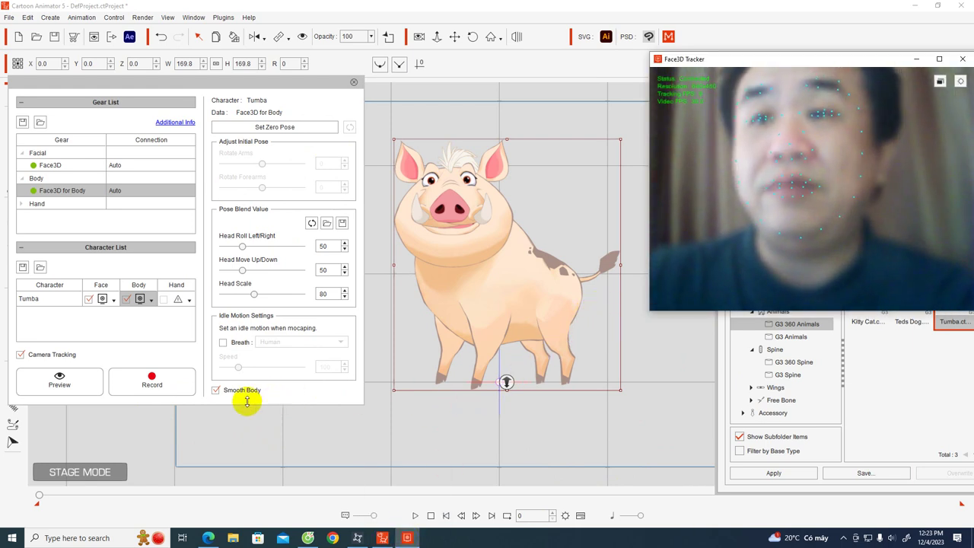
{"action": "left_click", "coordinate": [169, 391]}
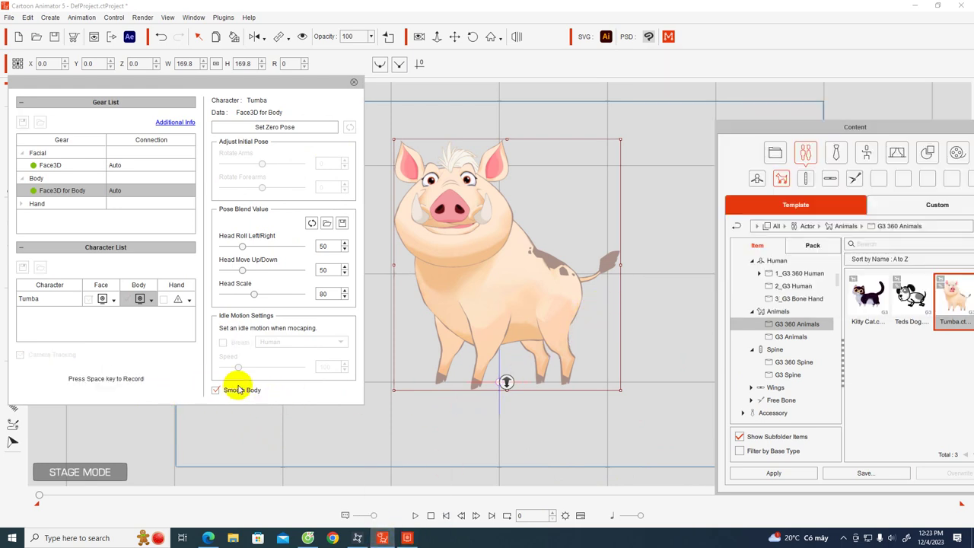
{"action": "key", "text": "space"}
{"action": "left_click", "coordinate": [408, 536]}
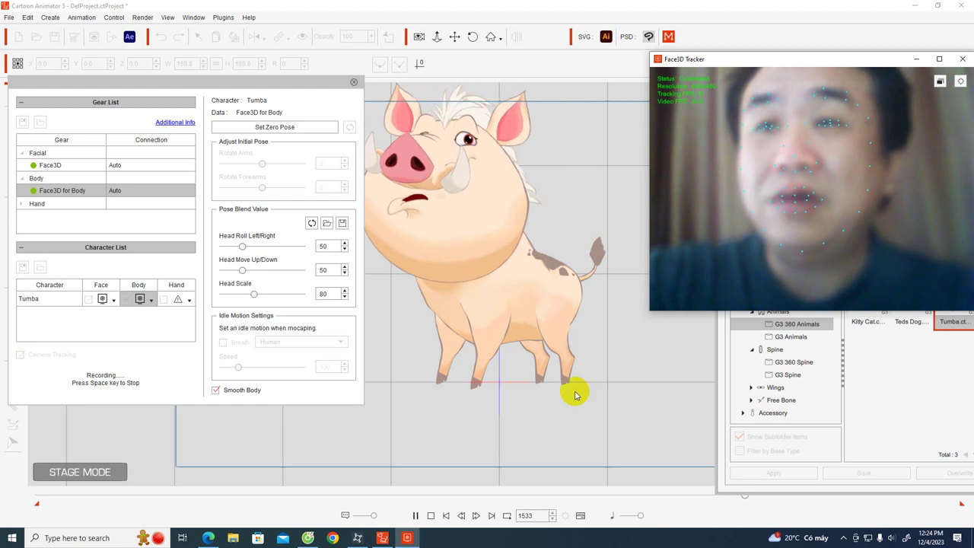
- Stop the capture recording and close the motion capture settings, accepting the disconnection of all servers
{"action": "left_click", "coordinate": [353, 82]}
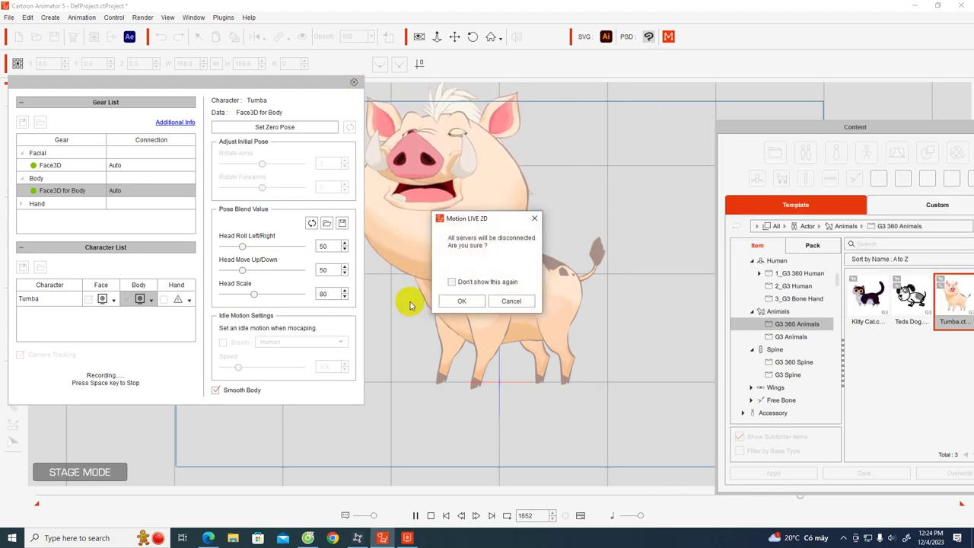
{"action": "left_click", "coordinate": [510, 300]}
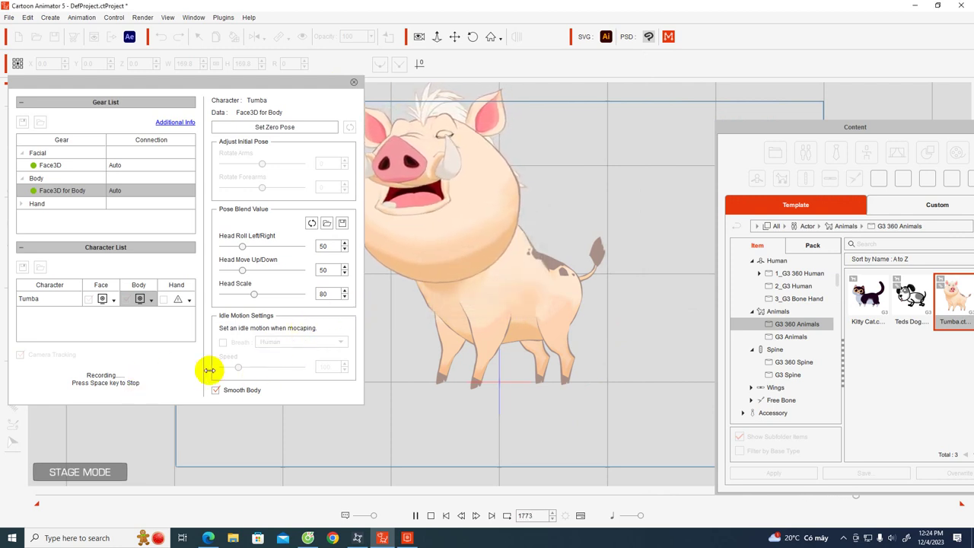
{"action": "left_click", "coordinate": [403, 308]}
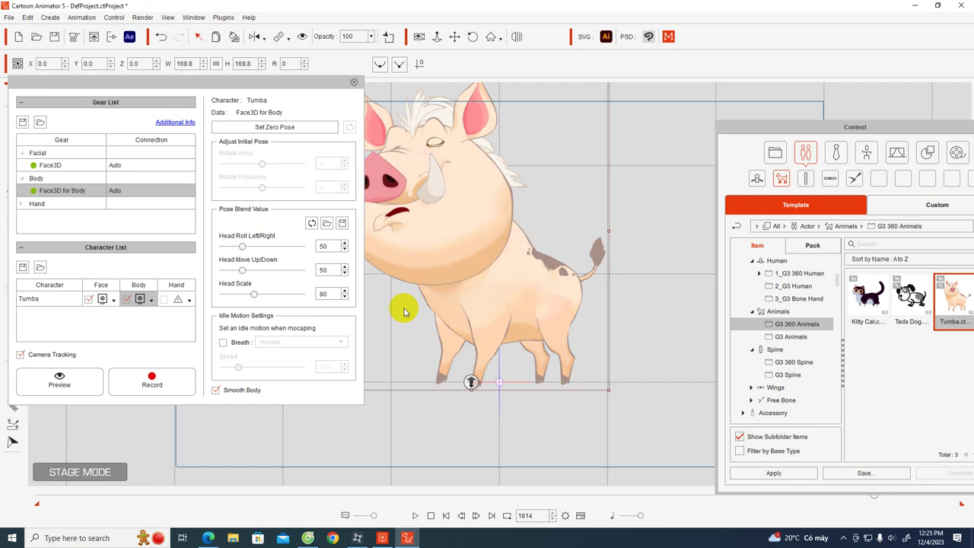
{"action": "left_click", "coordinate": [354, 84]}
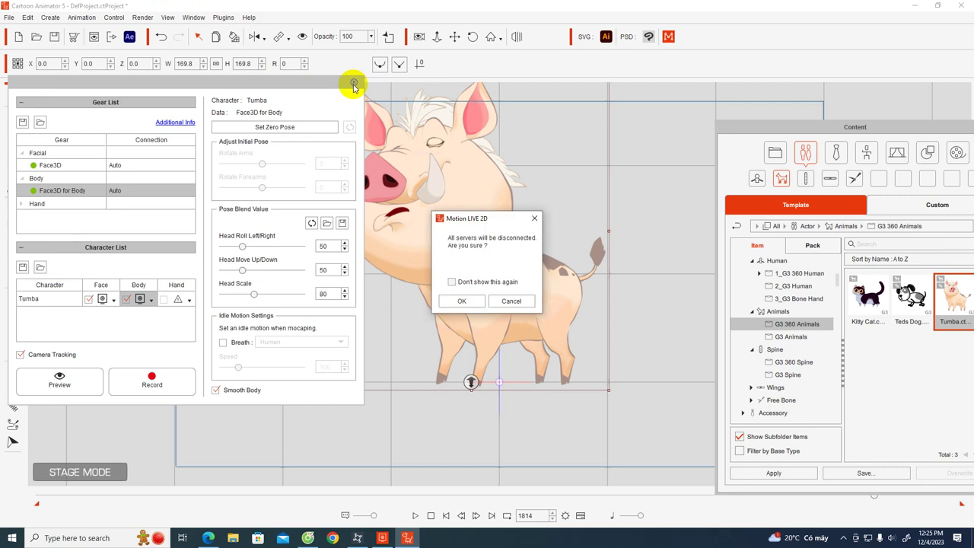
{"action": "left_click", "coordinate": [455, 303]}
- Play back Tumba's recorded capture from near the timeline start, with the speaker volume set to 60, and pause it
{"action": "left_click", "coordinate": [47, 496]}
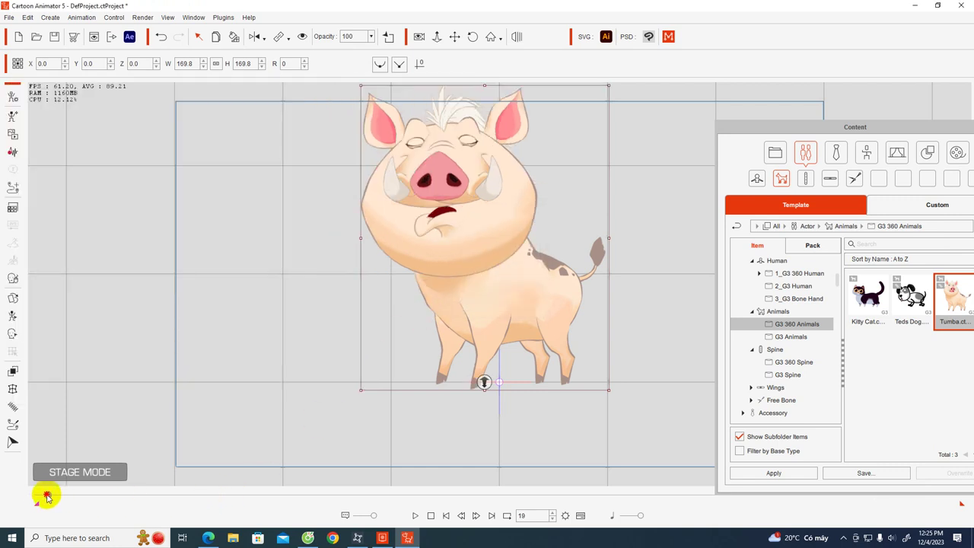
{"action": "left_click", "coordinate": [414, 516]}
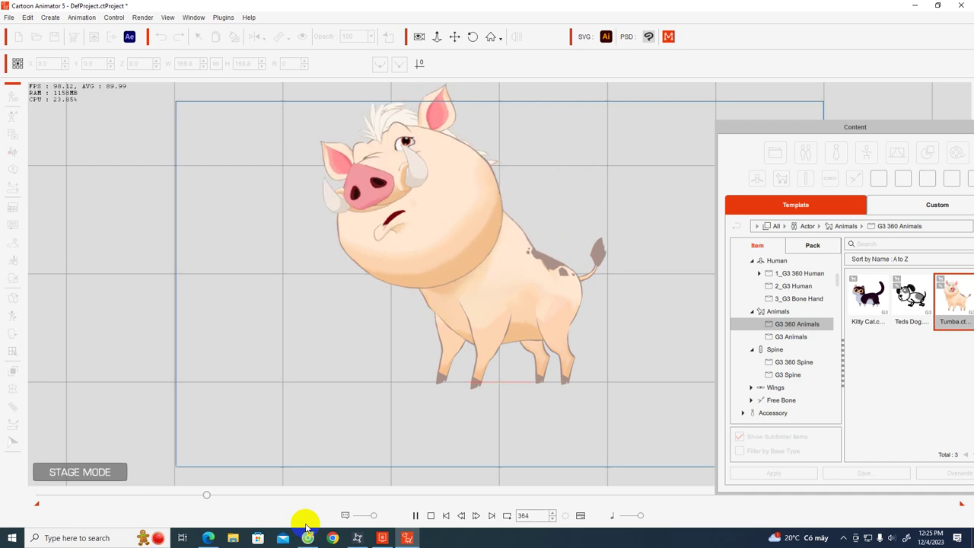
{"action": "left_click", "coordinate": [887, 535]}
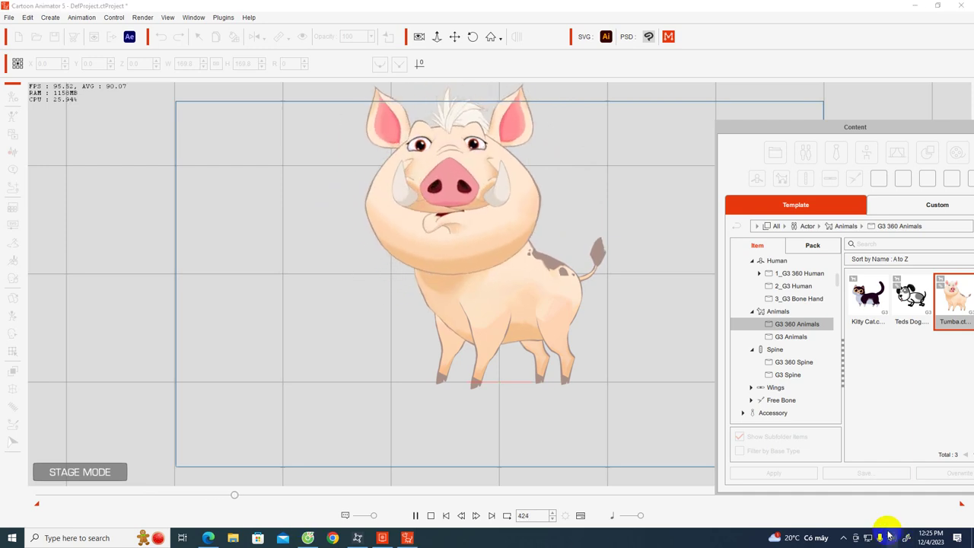
{"action": "left_click_drag", "start_coordinate": [852, 515], "coordinate": [895, 515]}
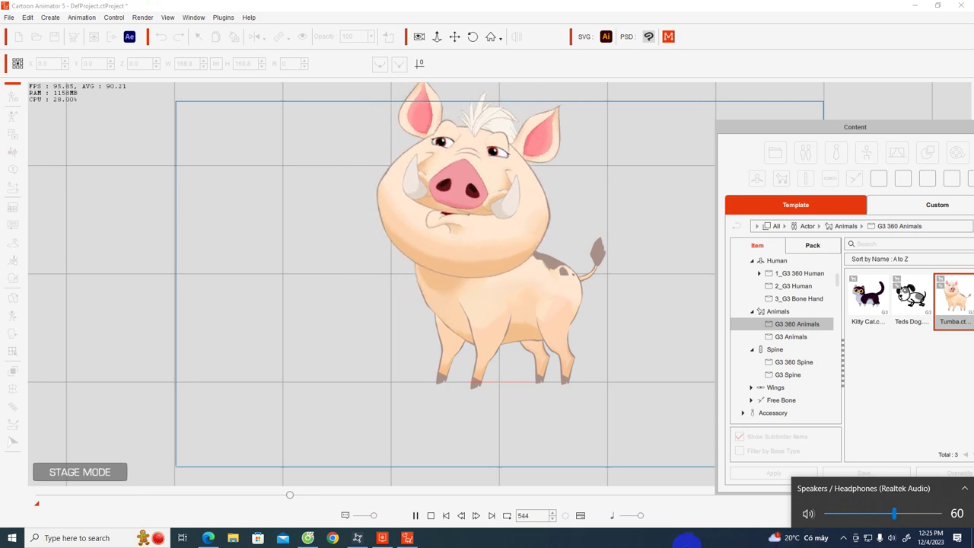
{"action": "left_click", "coordinate": [683, 543]}
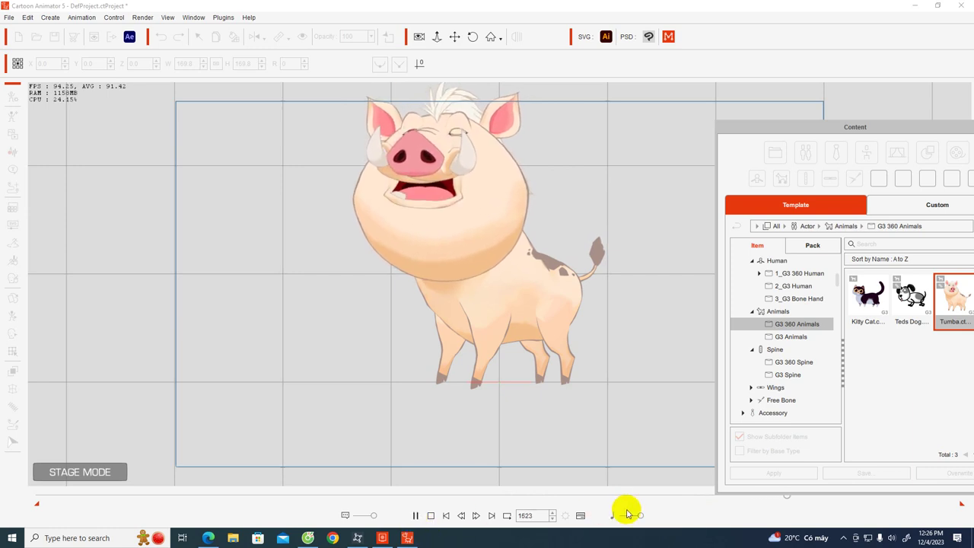
{"action": "left_click", "coordinate": [416, 515]}
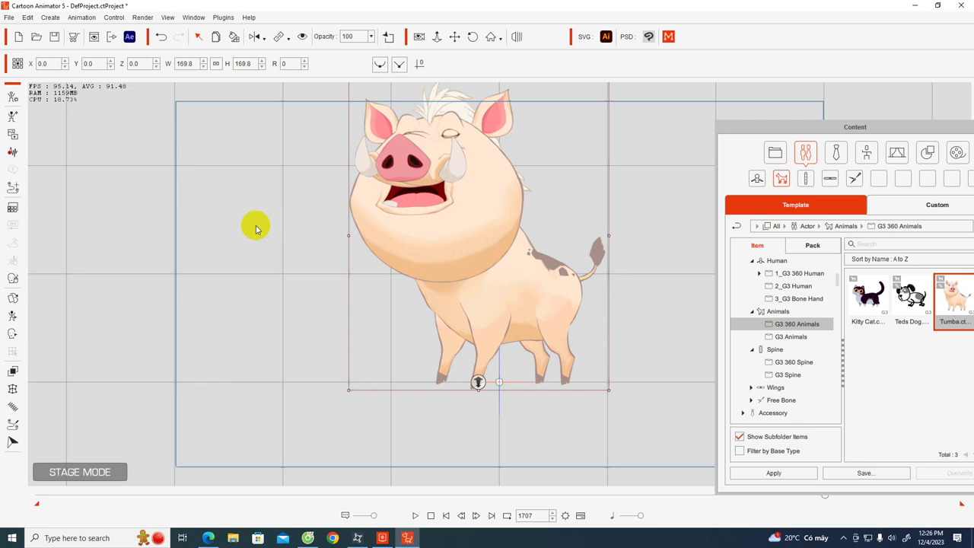
- Delete the Tumba pig from the stage and return the timeline to frame 0
{"action": "left_click", "coordinate": [211, 175]}
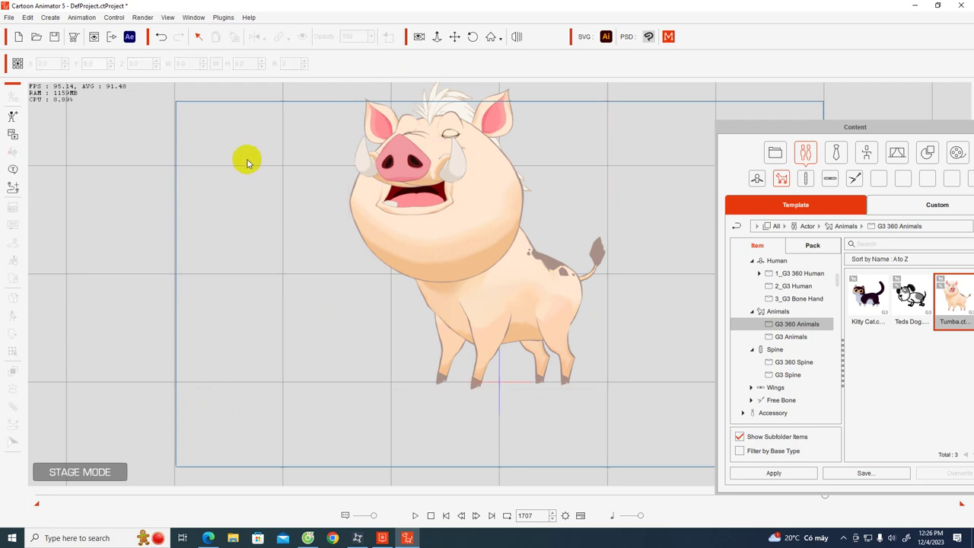
{"action": "left_click", "coordinate": [412, 245]}
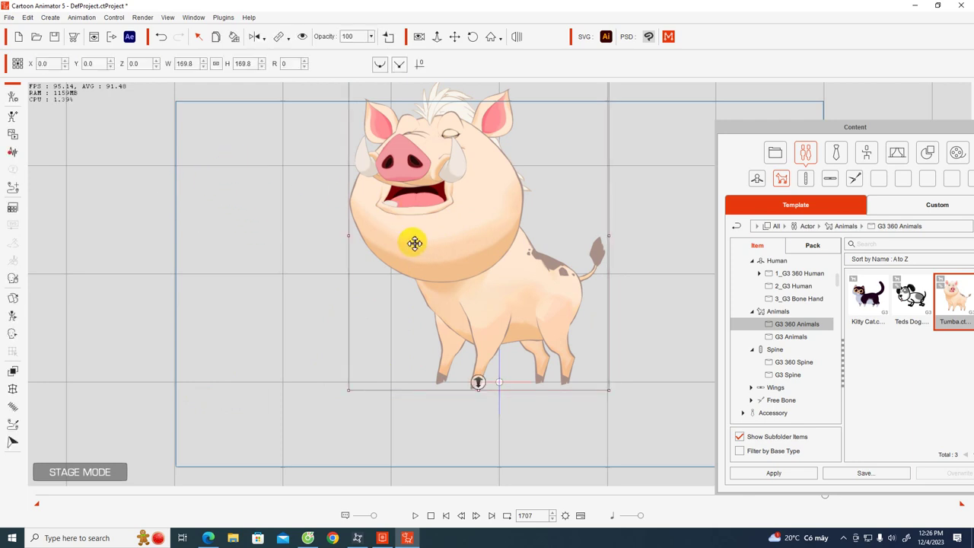
{"action": "key", "text": "Delete"}
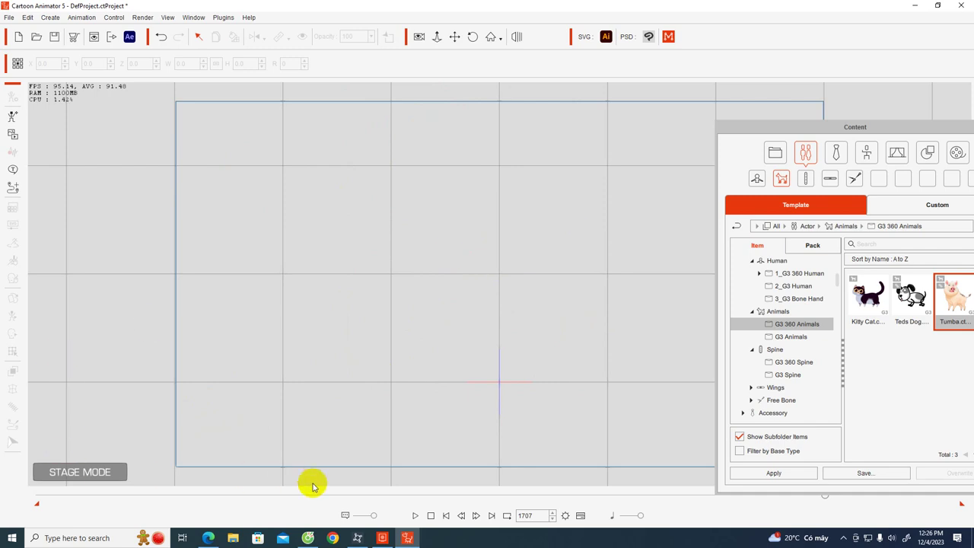
{"action": "left_click", "coordinate": [39, 497]}
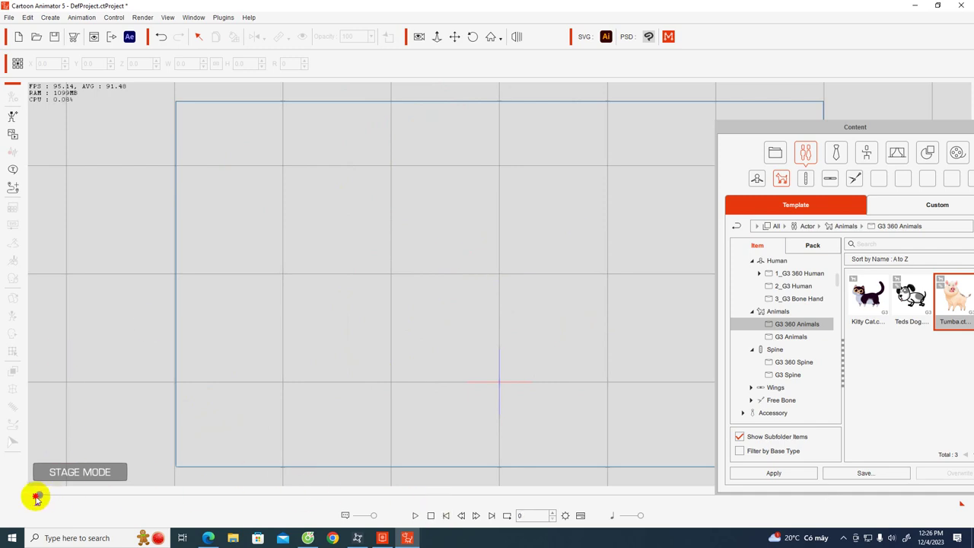
- Move the Content window over the stage's centre and browse the actor templates, ending on the whole Human category
{"action": "left_click_drag", "start_coordinate": [760, 126], "coordinate": [408, 37]}
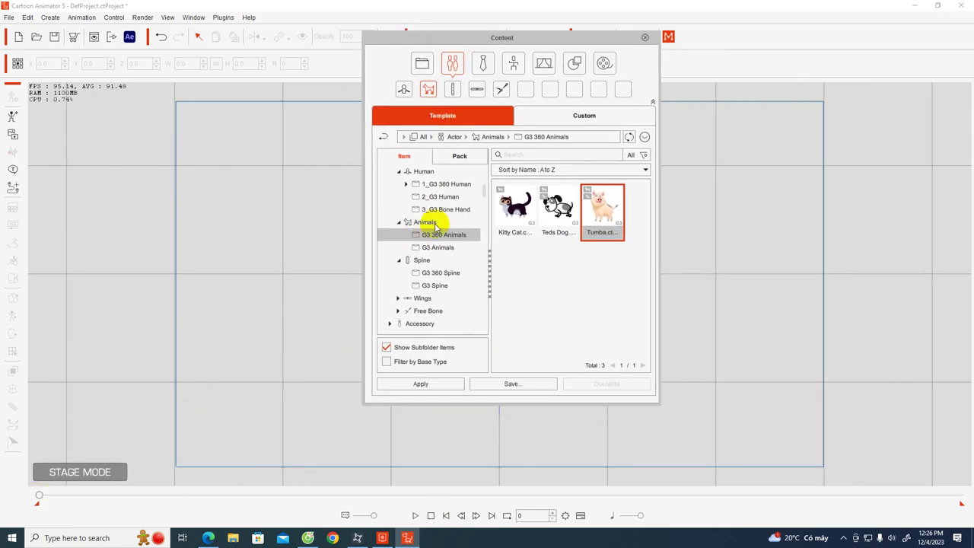
{"action": "scroll", "coordinate": [440, 223], "scroll_direction": "up", "scroll_amount": 1}
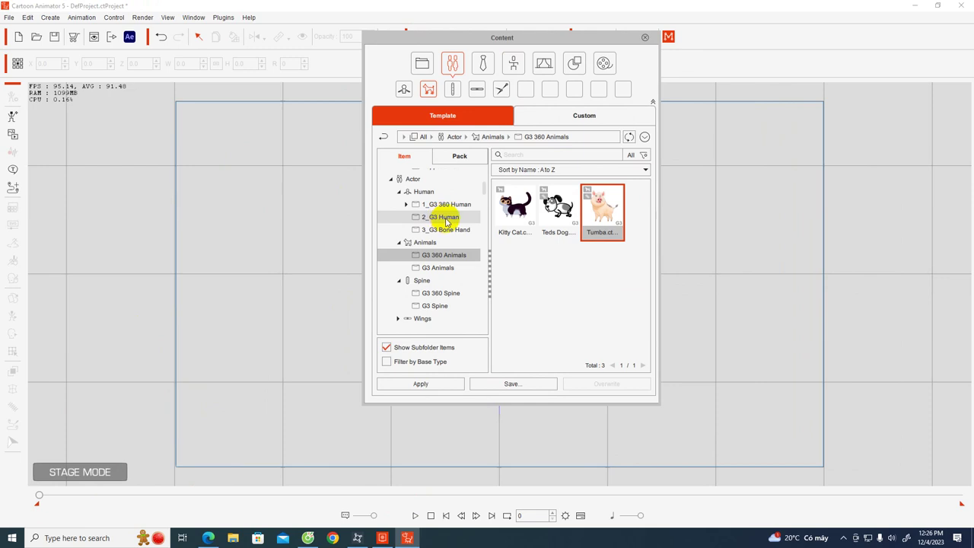
{"action": "left_click", "coordinate": [405, 204]}
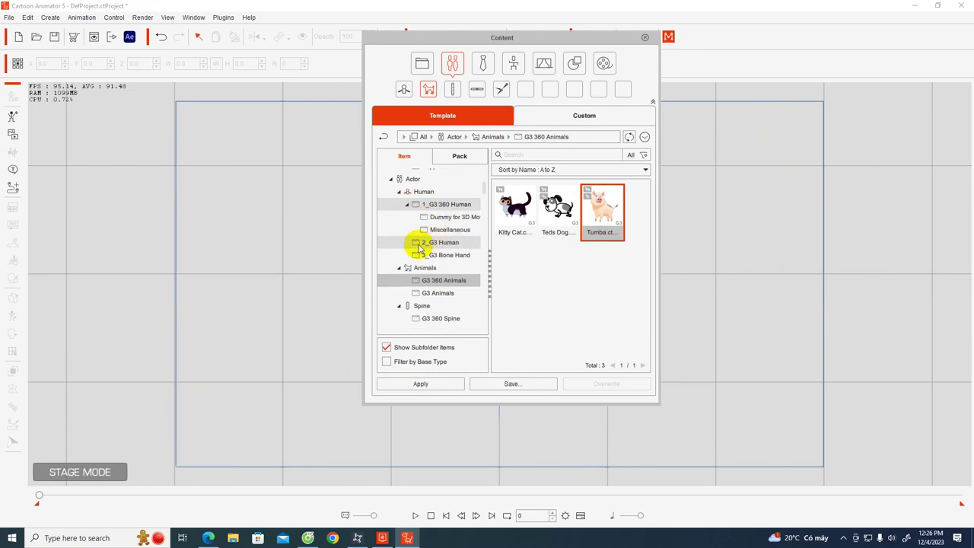
{"action": "left_click", "coordinate": [441, 217]}
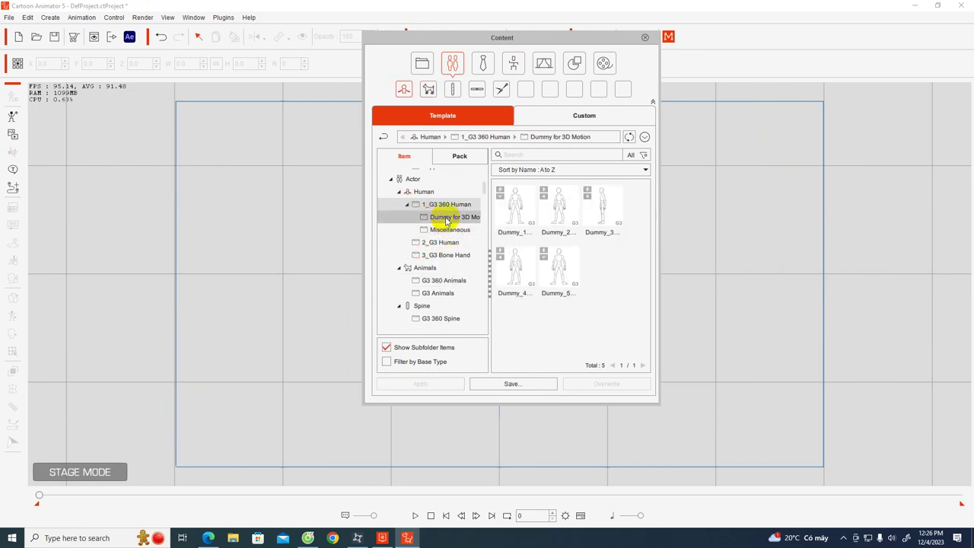
{"action": "scroll", "coordinate": [434, 228], "scroll_direction": "up", "scroll_amount": 3}
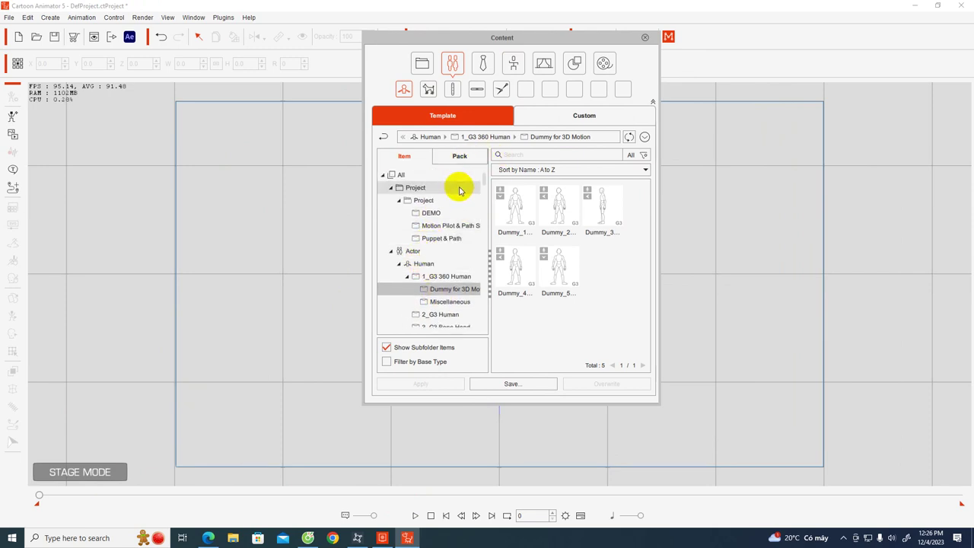
{"action": "left_click", "coordinate": [424, 264]}
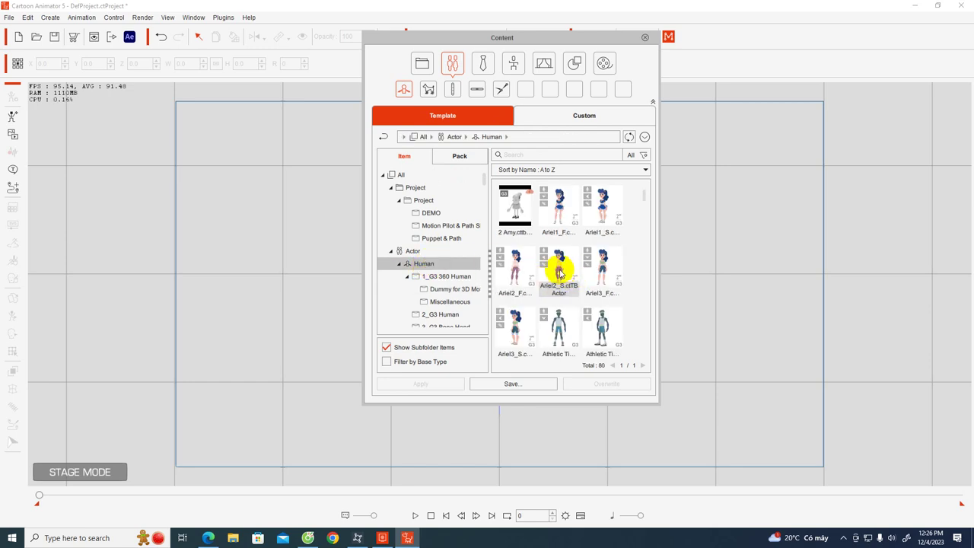
- Add the Ariel3_F character to the stage and move the Content window clear of her
{"action": "left_click", "coordinate": [602, 267]}
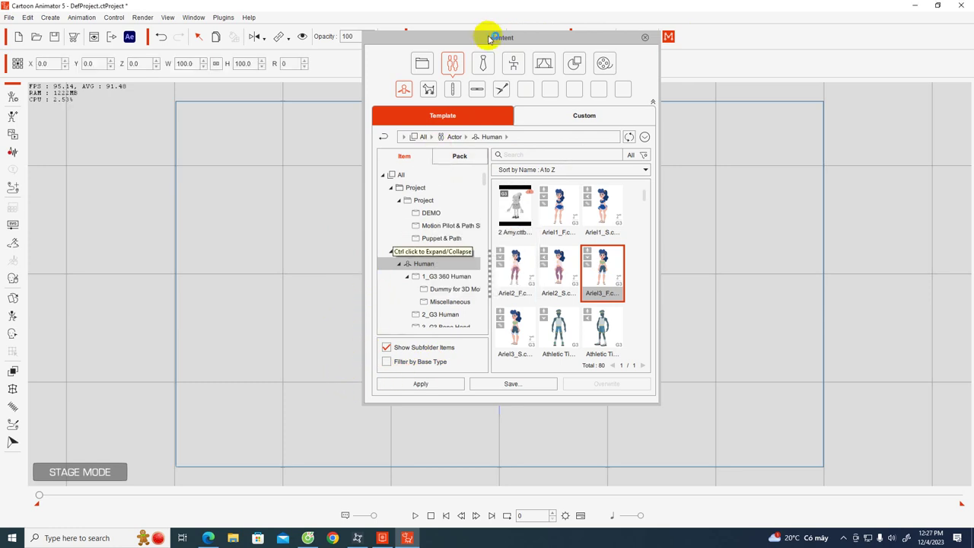
{"action": "left_click_drag", "start_coordinate": [487, 42], "coordinate": [546, 39]}
{"action": "left_click_drag", "start_coordinate": [712, 75], "coordinate": [735, 83]}
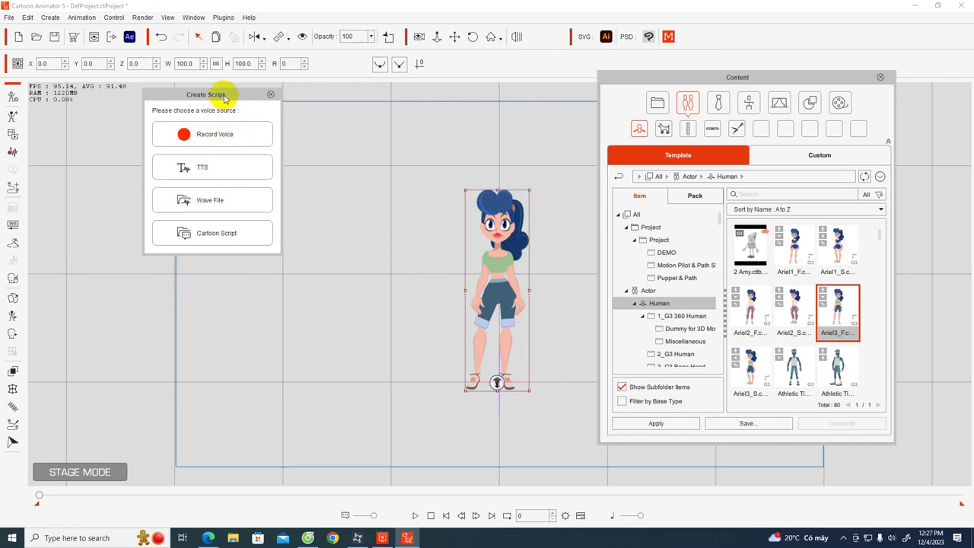
- Record a microphone voice clip as Ariel's script, keeping the recorder window clear of her, and import the audio
{"action": "left_click_drag", "start_coordinate": [220, 93], "coordinate": [182, 145]}
{"action": "left_click", "coordinate": [180, 189]}
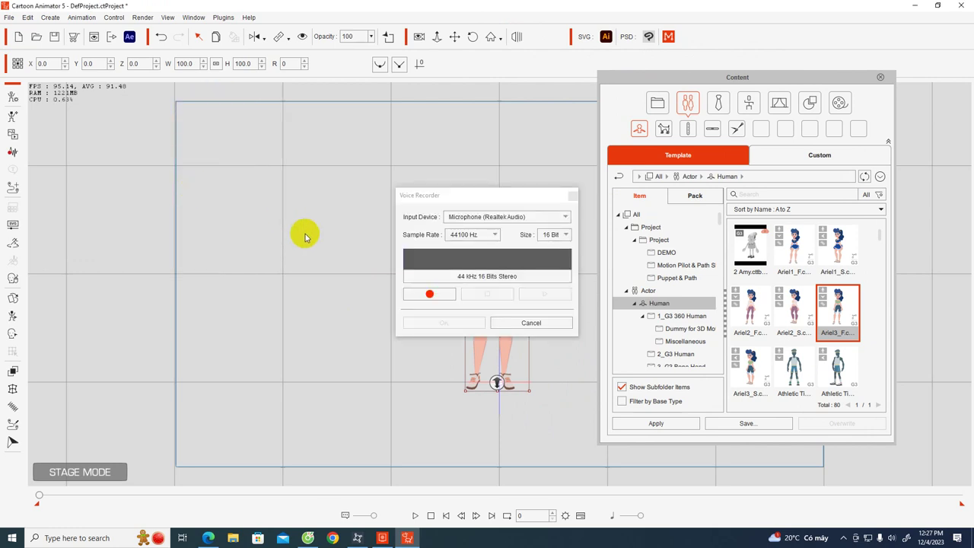
{"action": "left_click", "coordinate": [430, 295]}
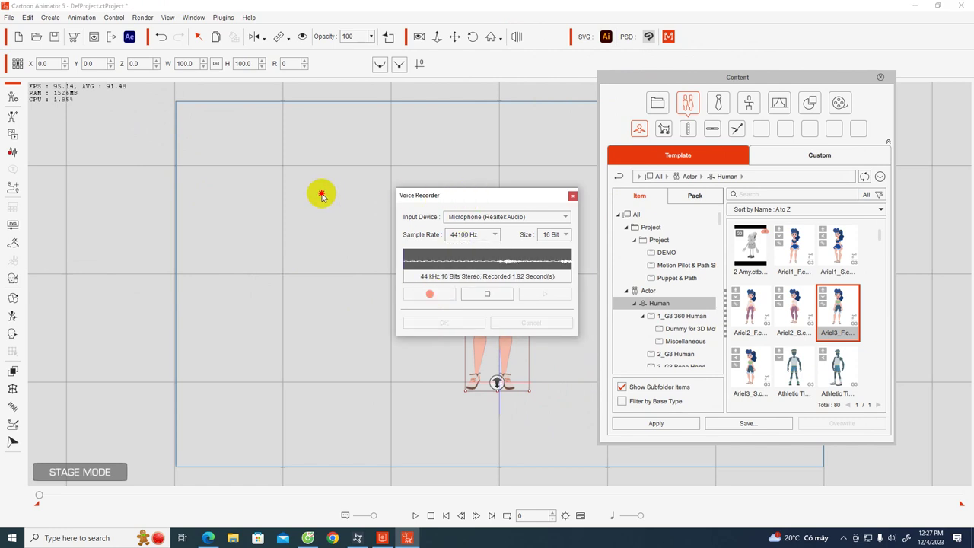
{"action": "left_click_drag", "start_coordinate": [449, 196], "coordinate": [217, 152]}
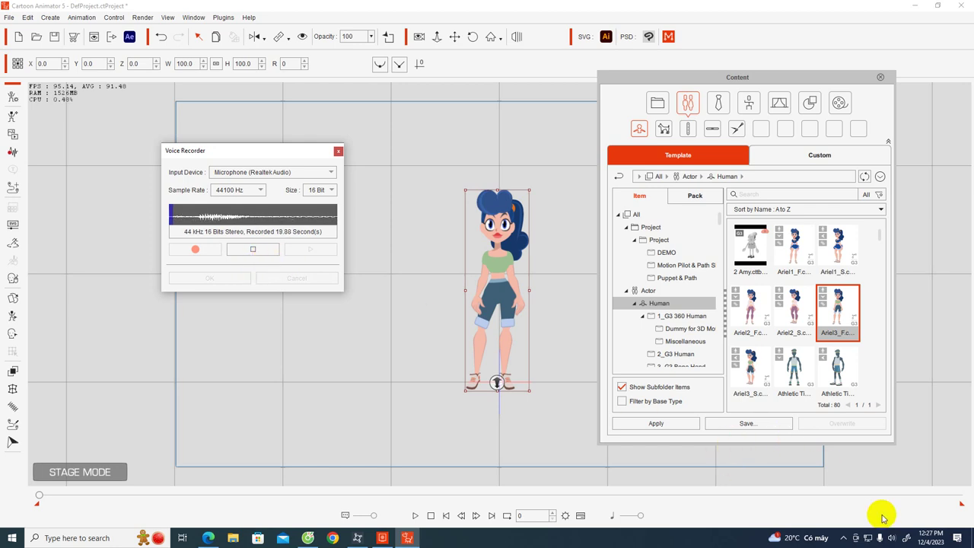
{"action": "left_click", "coordinate": [843, 538]}
{"action": "left_click", "coordinate": [823, 517]}
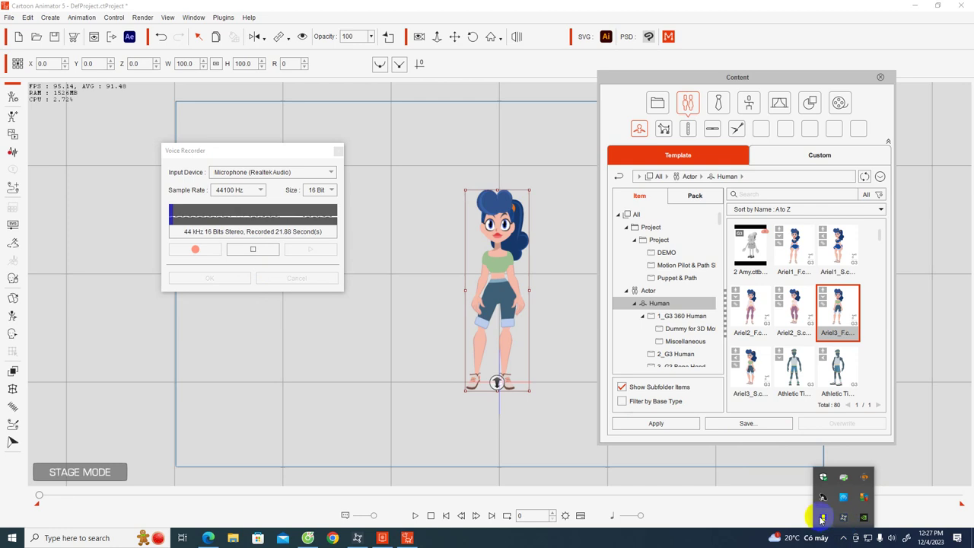
{"action": "left_click", "coordinate": [211, 231]}
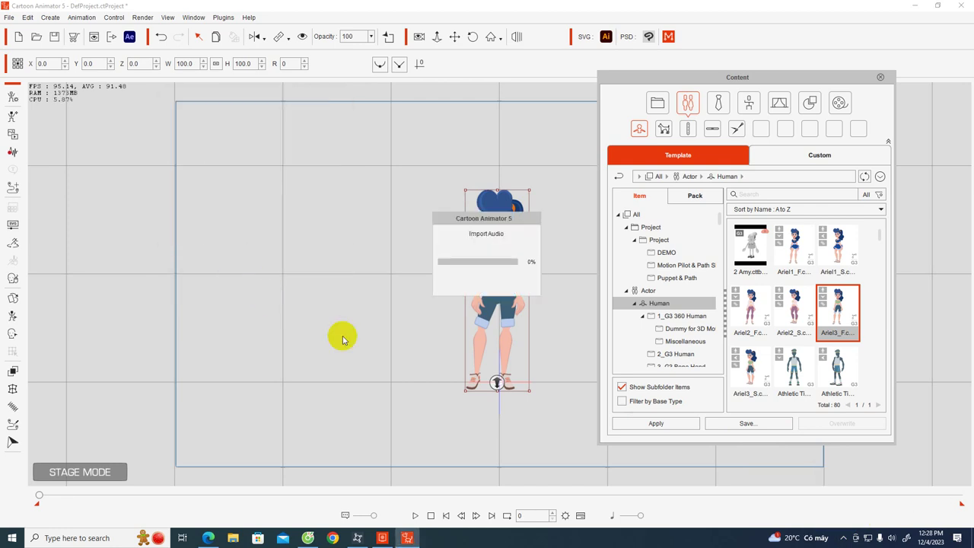
- Play back Ariel's lip-synced voice clip, pause it, and return the playhead to the timeline start
{"action": "key", "text": "space"}
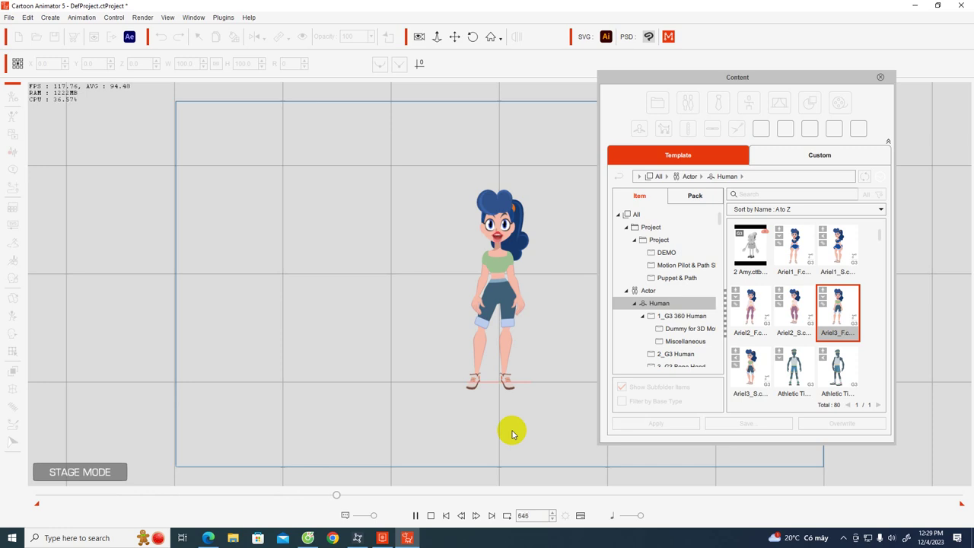
{"action": "left_click", "coordinate": [415, 516]}
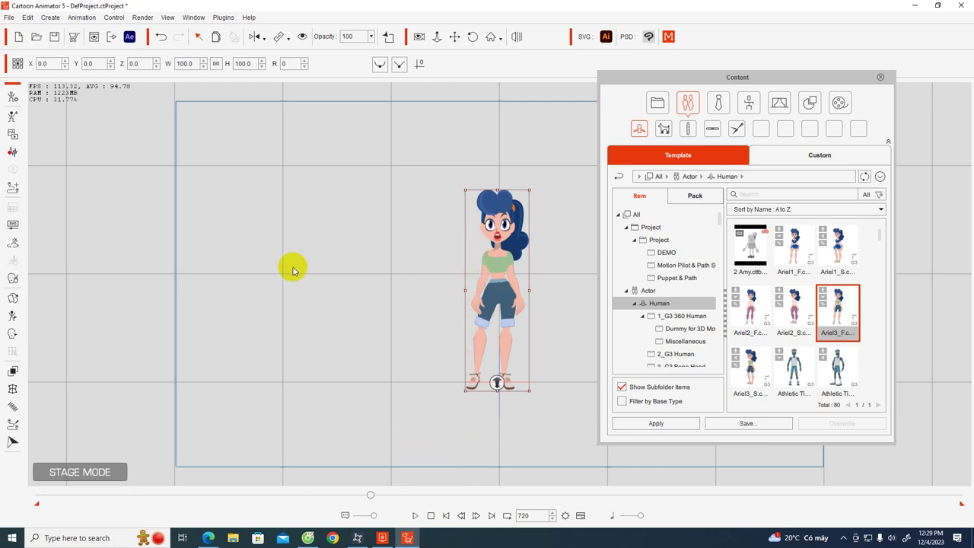
{"action": "left_click_drag", "start_coordinate": [370, 496], "coordinate": [31, 499]}
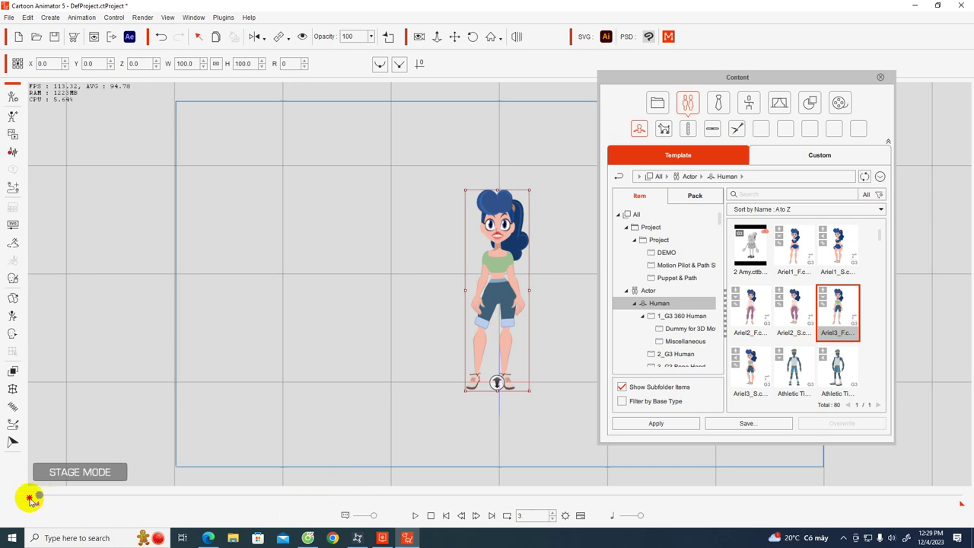
- Create a new voice script for Ariel from the audio file giới thiệu.mp3
{"action": "left_click", "coordinate": [12, 152]}
{"action": "left_click", "coordinate": [169, 254]}
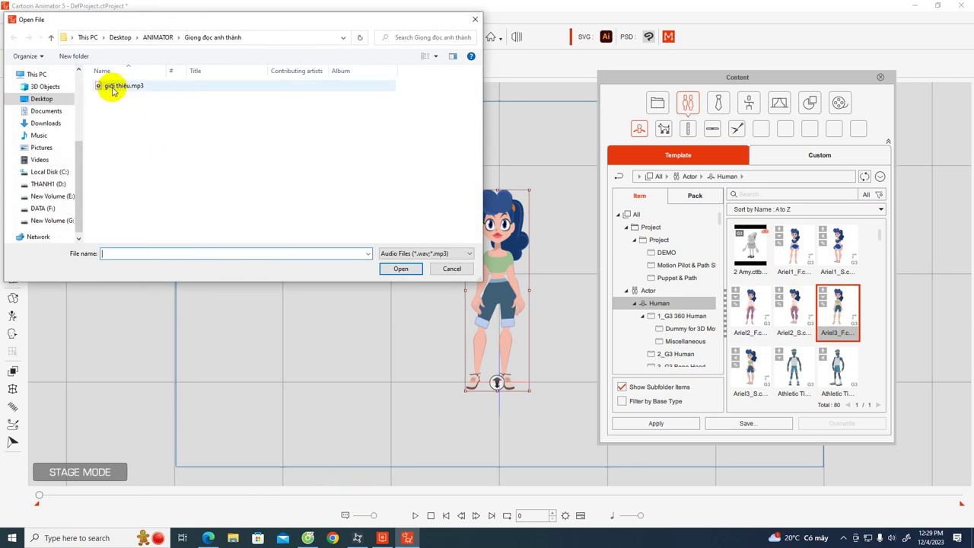
{"action": "double_click", "coordinate": [113, 89]}
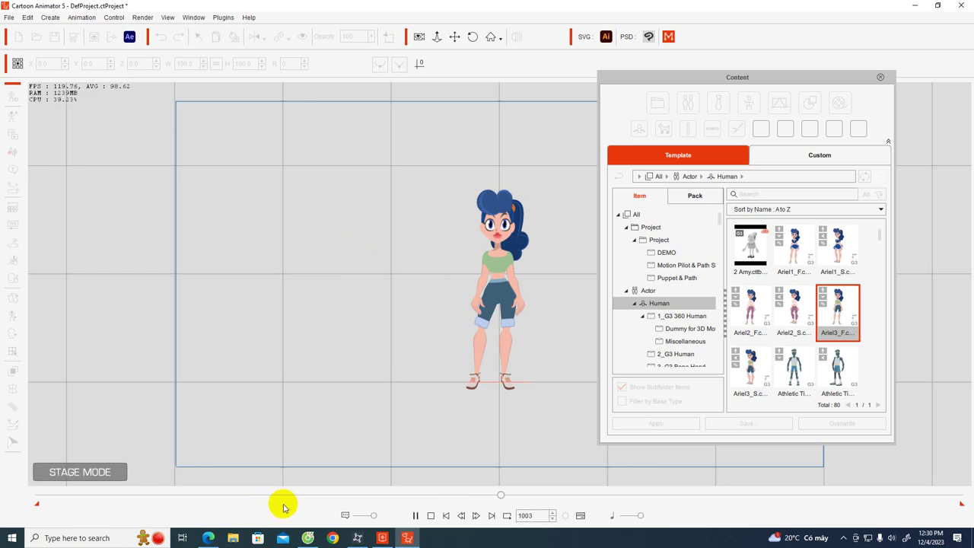
- Pause the voice playback and delete the Ariel character from the stage
{"action": "left_click", "coordinate": [414, 515]}
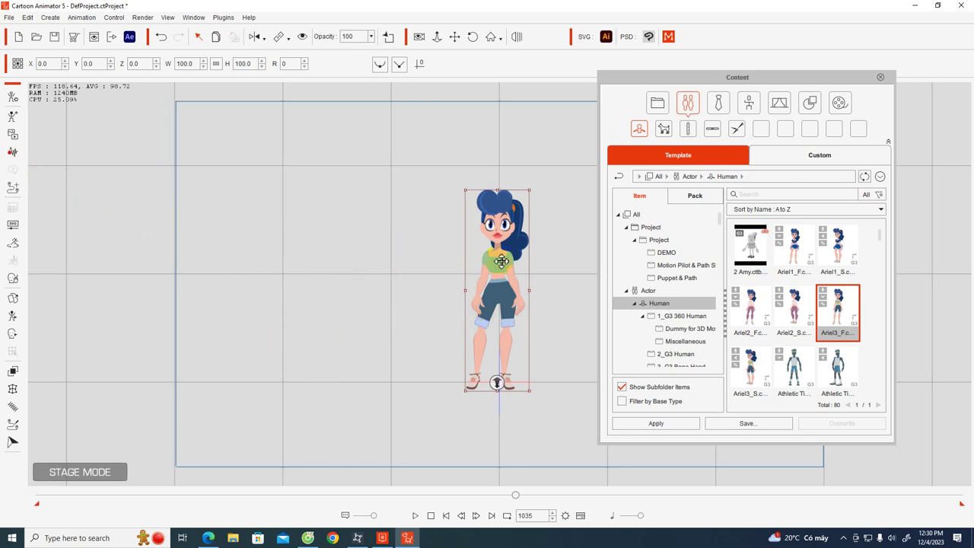
{"action": "left_click_drag", "start_coordinate": [778, 77], "coordinate": [262, 99]}
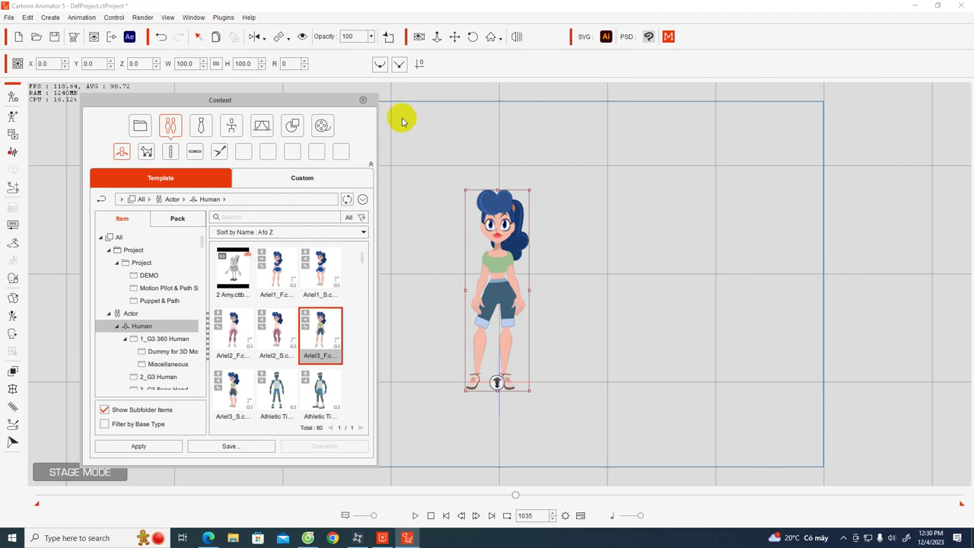
{"action": "left_click_drag", "start_coordinate": [312, 99], "coordinate": [318, 76]}
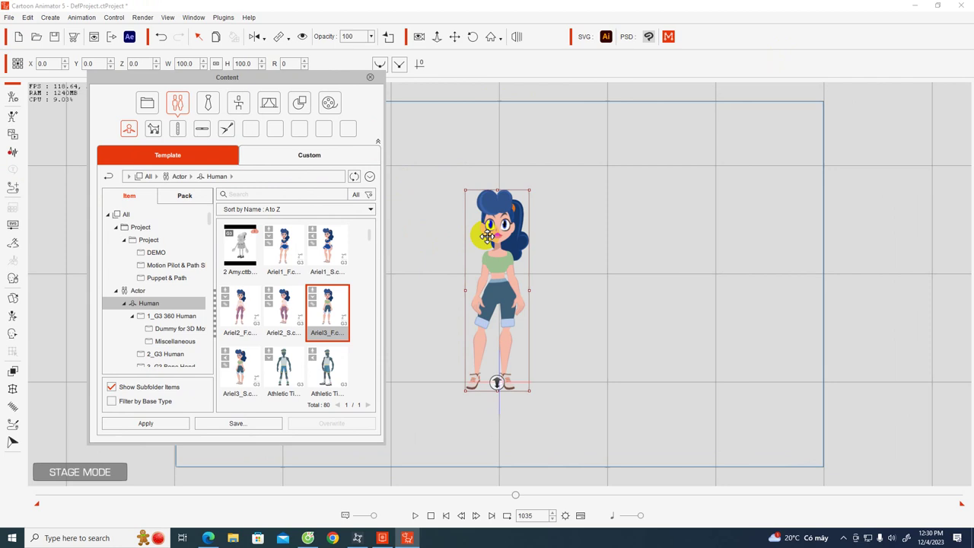
{"action": "left_click", "coordinate": [450, 221]}
{"action": "left_click", "coordinate": [490, 237]}
{"action": "key", "text": "Delete"}
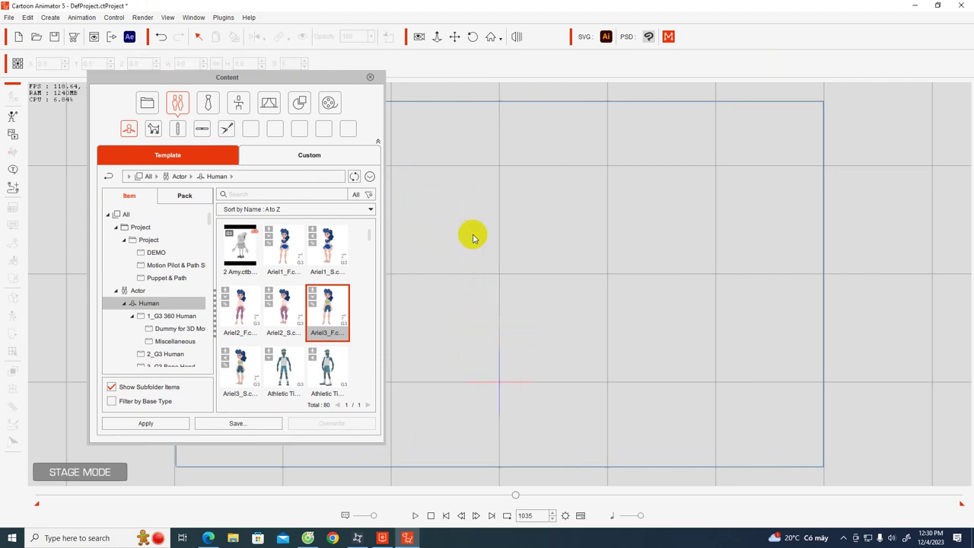
- Look through the template folder tree from Actor through Animation, Scene and Props to Media, expanding the Perform folder
{"action": "left_click_drag", "start_coordinate": [283, 79], "coordinate": [538, 41]}
{"action": "scroll", "coordinate": [430, 304], "scroll_direction": "down", "scroll_amount": 3}
{"action": "scroll", "coordinate": [434, 303], "scroll_direction": "down", "scroll_amount": 5}
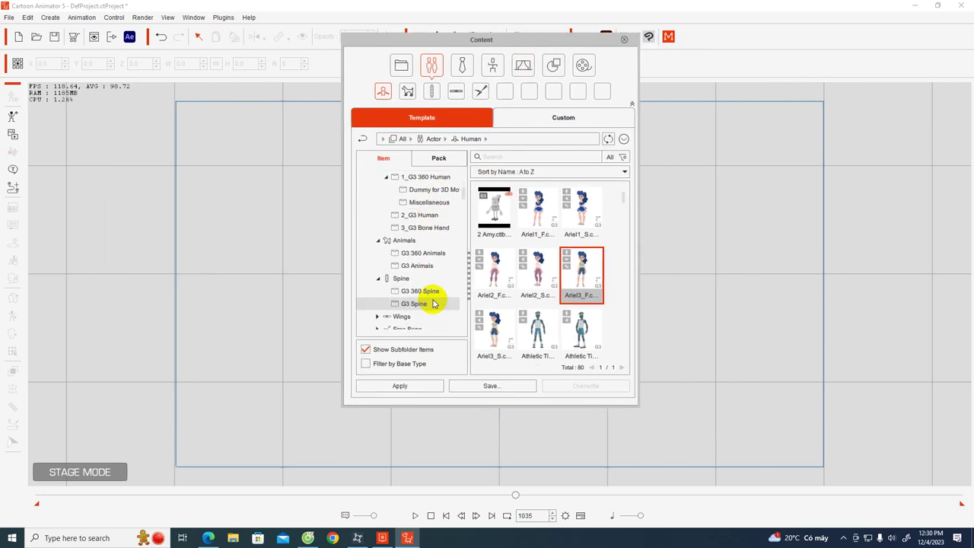
{"action": "scroll", "coordinate": [432, 302], "scroll_direction": "down", "scroll_amount": 5}
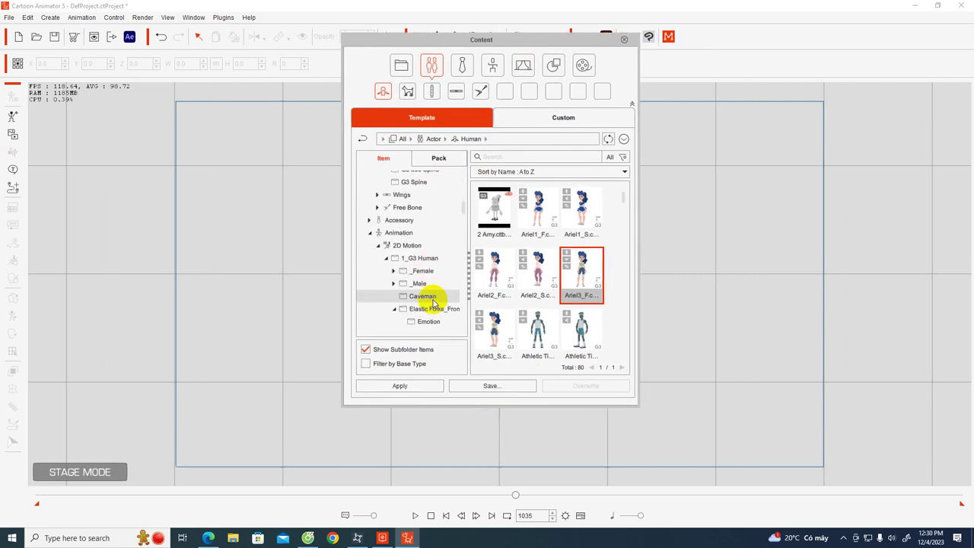
{"action": "scroll", "coordinate": [432, 302], "scroll_direction": "down", "scroll_amount": 5}
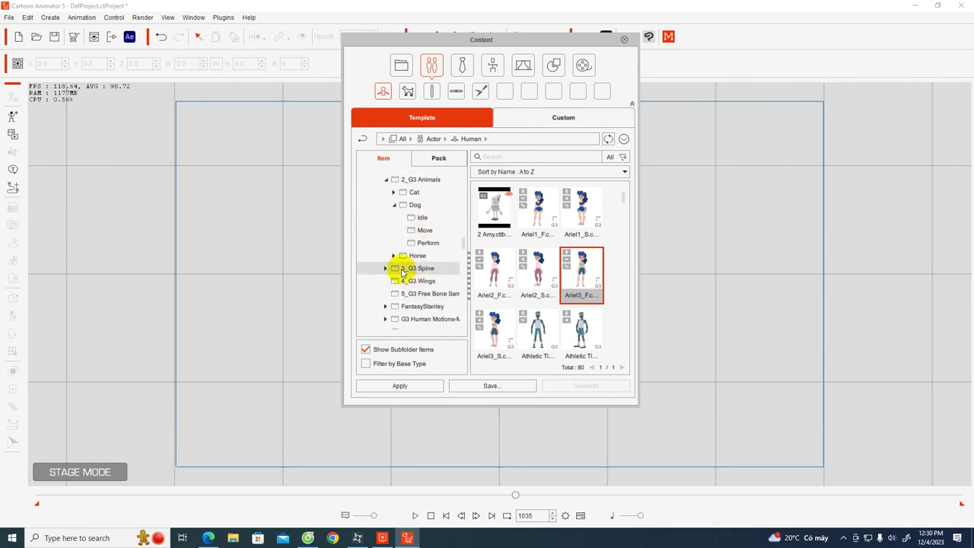
{"action": "scroll", "coordinate": [436, 283], "scroll_direction": "down", "scroll_amount": 2}
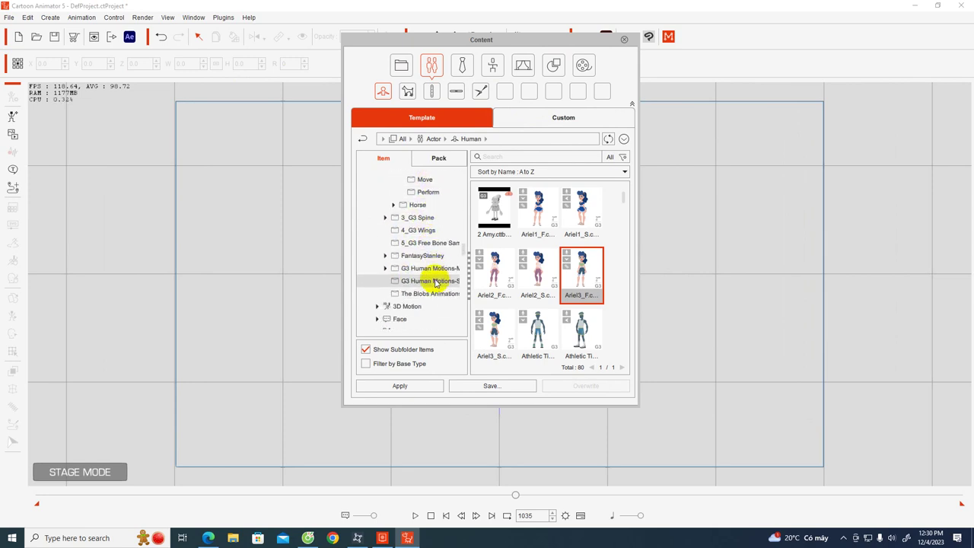
{"action": "scroll", "coordinate": [420, 316], "scroll_direction": "down", "scroll_amount": 2}
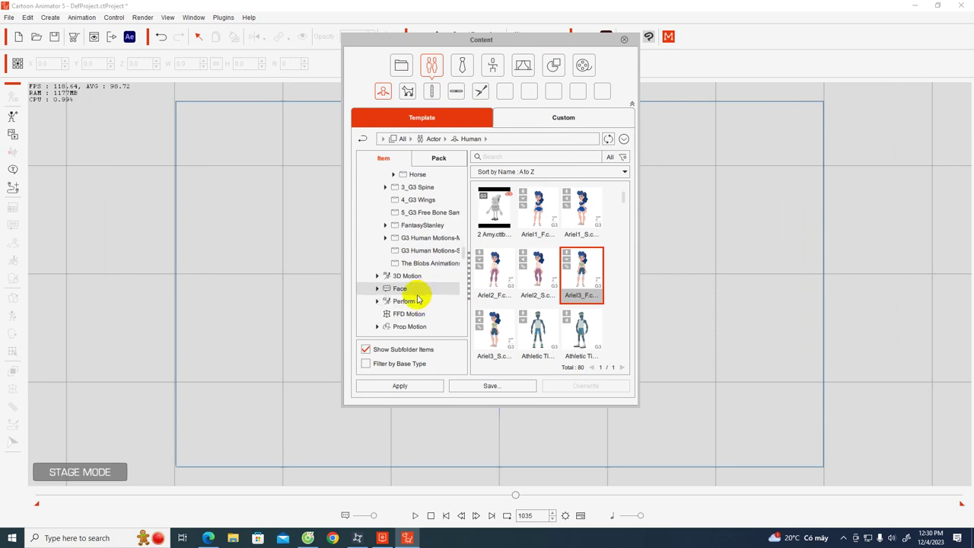
{"action": "scroll", "coordinate": [403, 303], "scroll_direction": "down", "scroll_amount": 2}
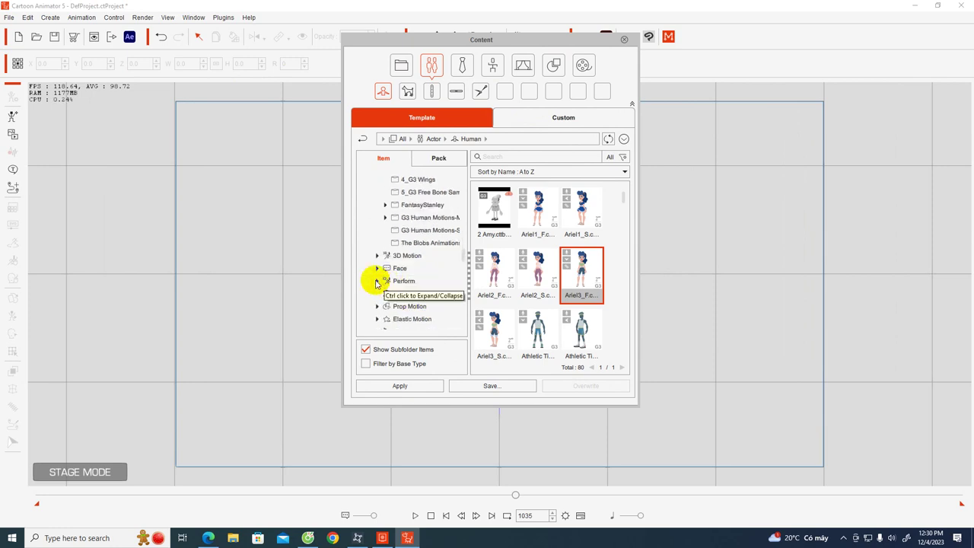
{"action": "scroll", "coordinate": [422, 297], "scroll_direction": "down", "scroll_amount": 4}
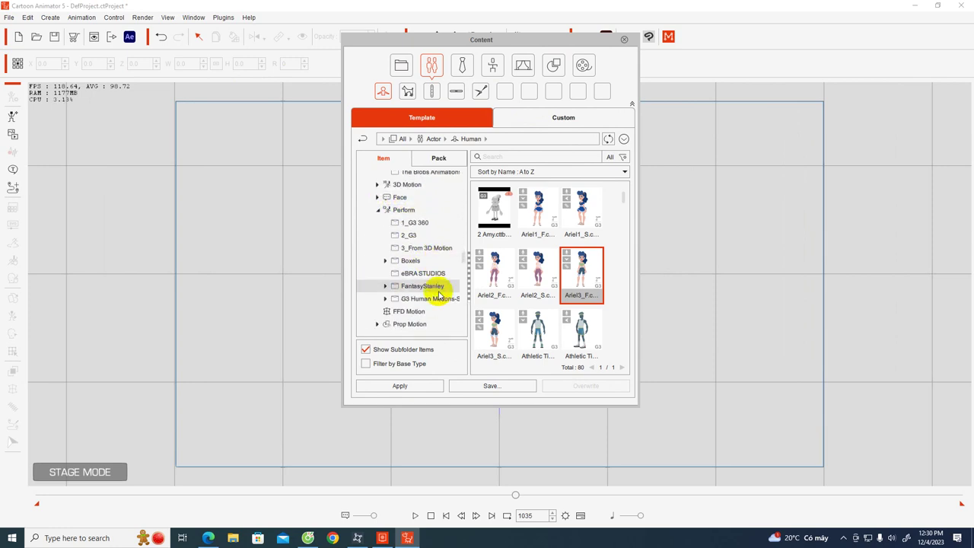
{"action": "scroll", "coordinate": [423, 282], "scroll_direction": "down", "scroll_amount": 5}
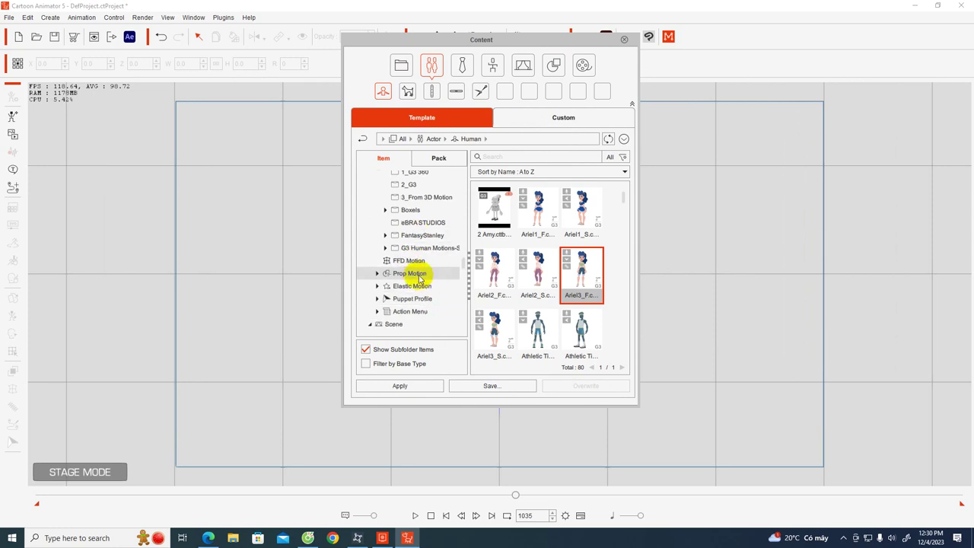
{"action": "scroll", "coordinate": [428, 302], "scroll_direction": "down", "scroll_amount": 12}
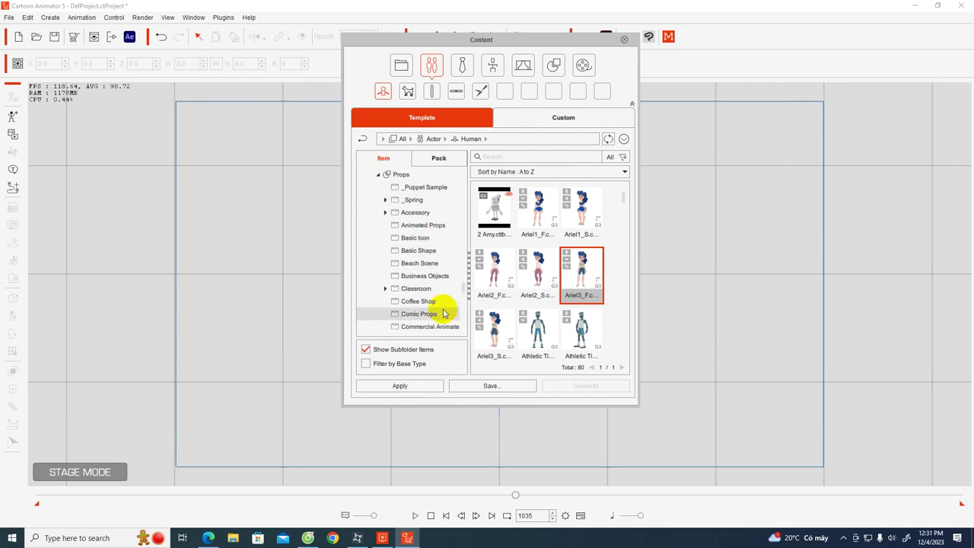
{"action": "scroll", "coordinate": [442, 312], "scroll_direction": "down", "scroll_amount": 4}
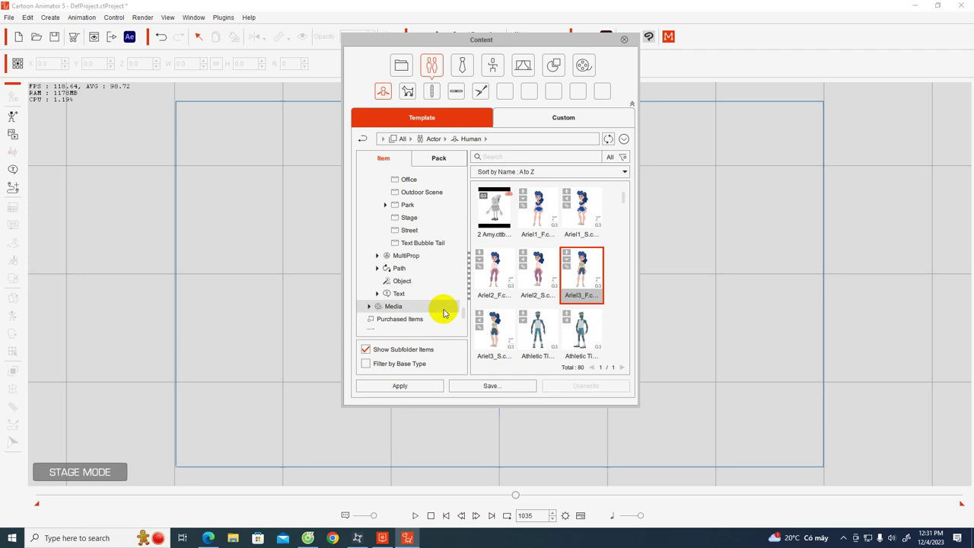
- Browse the motions and characters listed under Purchased Items and New Purchase
{"action": "left_click", "coordinate": [376, 289]}
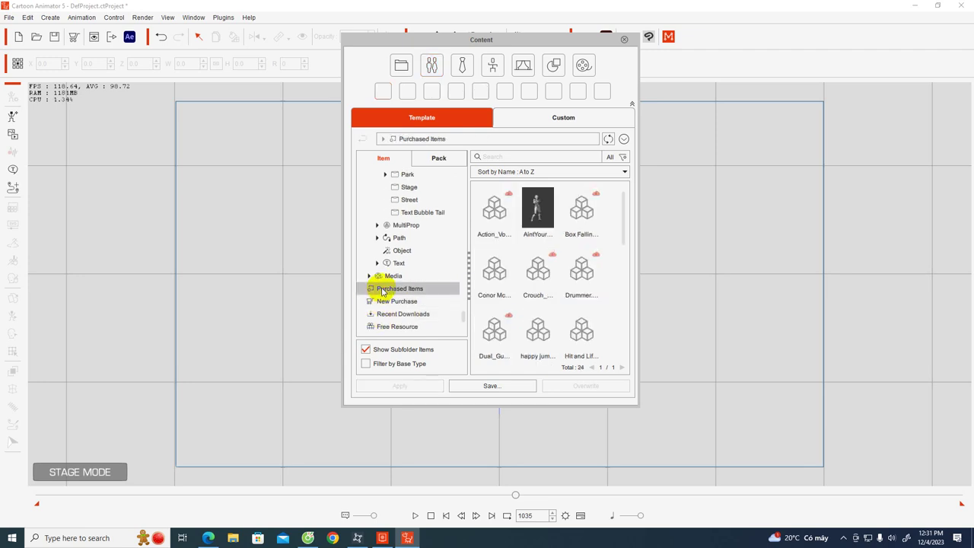
{"action": "scroll", "coordinate": [551, 291], "scroll_direction": "down", "scroll_amount": 4}
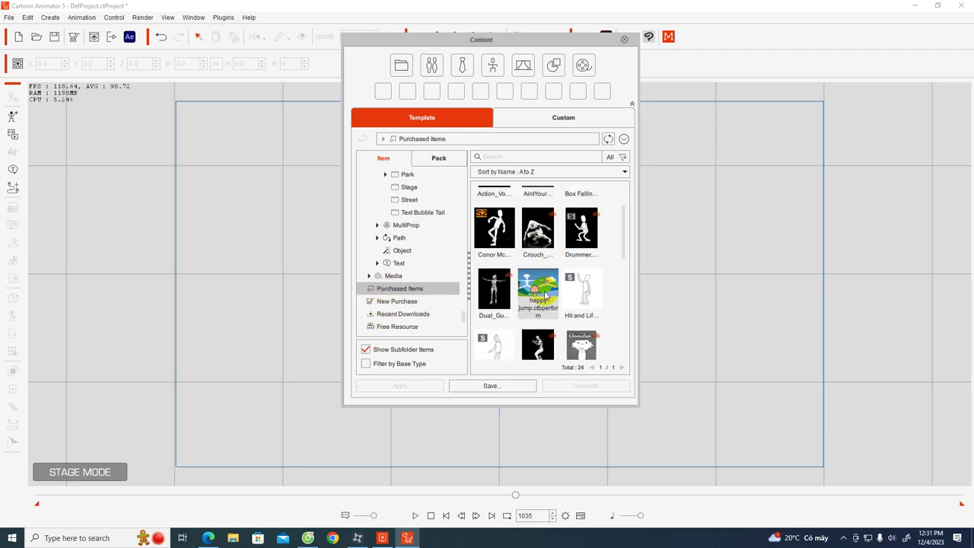
{"action": "scroll", "coordinate": [540, 293], "scroll_direction": "down", "scroll_amount": 3}
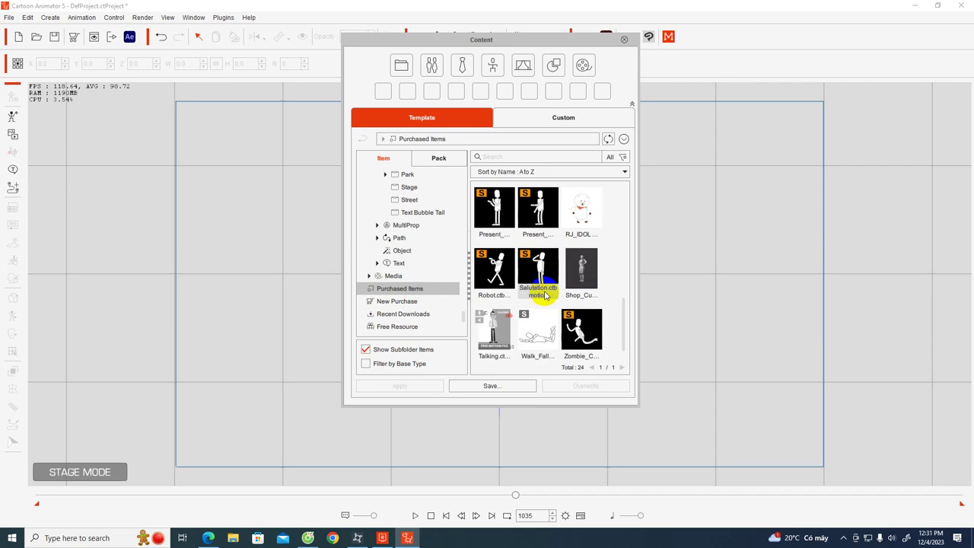
{"action": "left_click", "coordinate": [389, 302]}
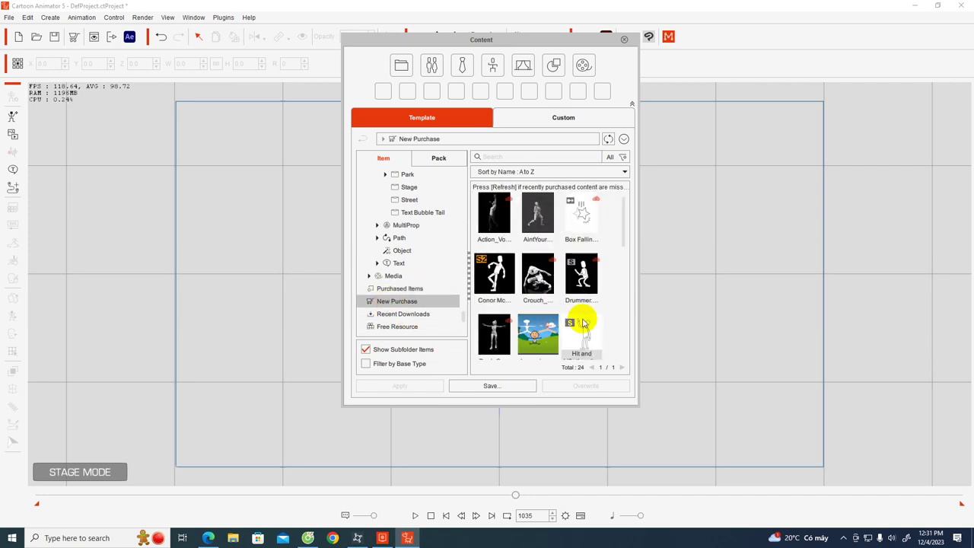
- Expand the Path folder under Props and view its Shape and Puppet Path templates
{"action": "left_click", "coordinate": [375, 238]}
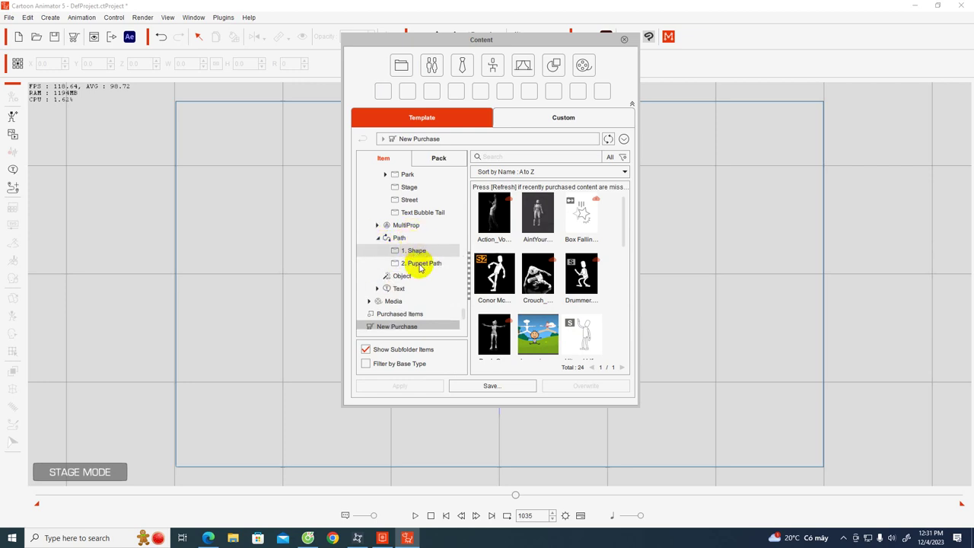
{"action": "left_click", "coordinate": [417, 251]}
{"action": "left_click", "coordinate": [422, 263]}
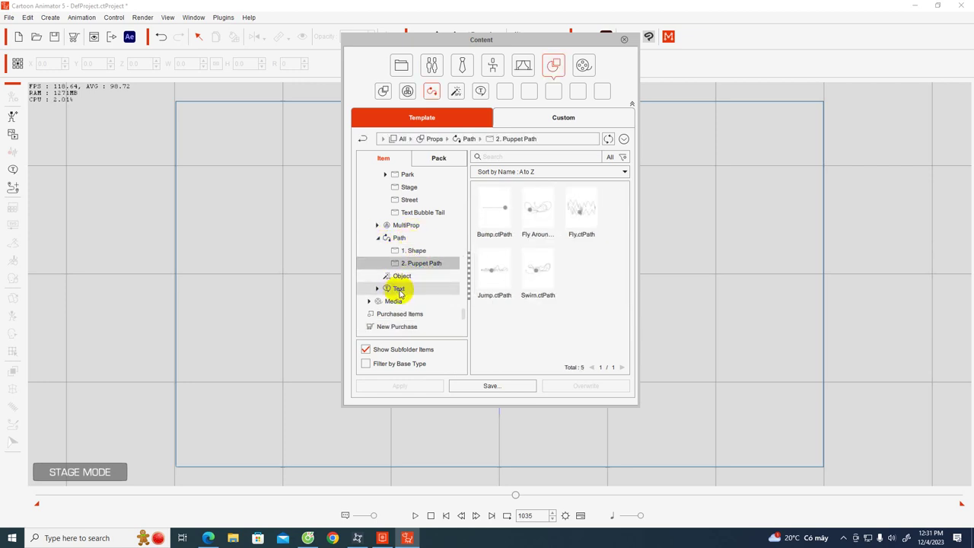
- Open the Object category under Props and look through its effect props
{"action": "left_click", "coordinate": [398, 278]}
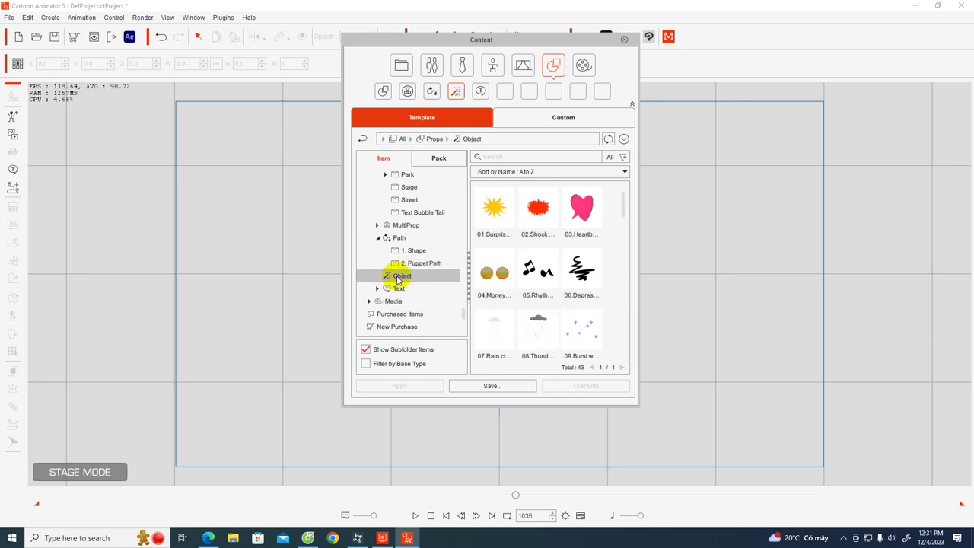
{"action": "scroll", "coordinate": [611, 209], "scroll_direction": "down", "scroll_amount": 2}
{"action": "scroll", "coordinate": [620, 312], "scroll_direction": "down", "scroll_amount": 5}
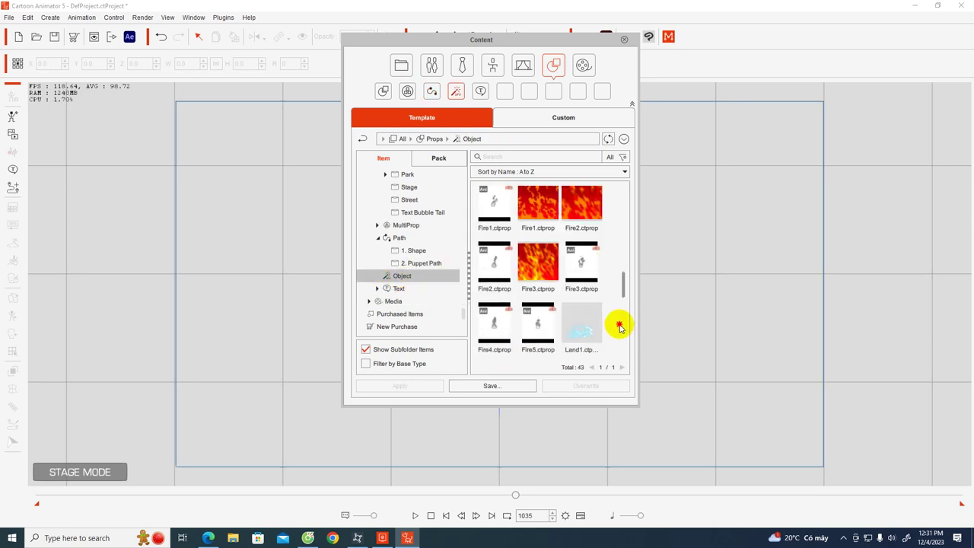
{"action": "left_click_drag", "start_coordinate": [620, 327], "coordinate": [624, 268]}
- Add the BlastOffGr... prop to the stage and, at frame 0, move it to about X -100, Y 200
{"action": "left_click_drag", "start_coordinate": [518, 45], "coordinate": [815, 84]}
{"action": "left_click_drag", "start_coordinate": [781, 252], "coordinate": [450, 253]}
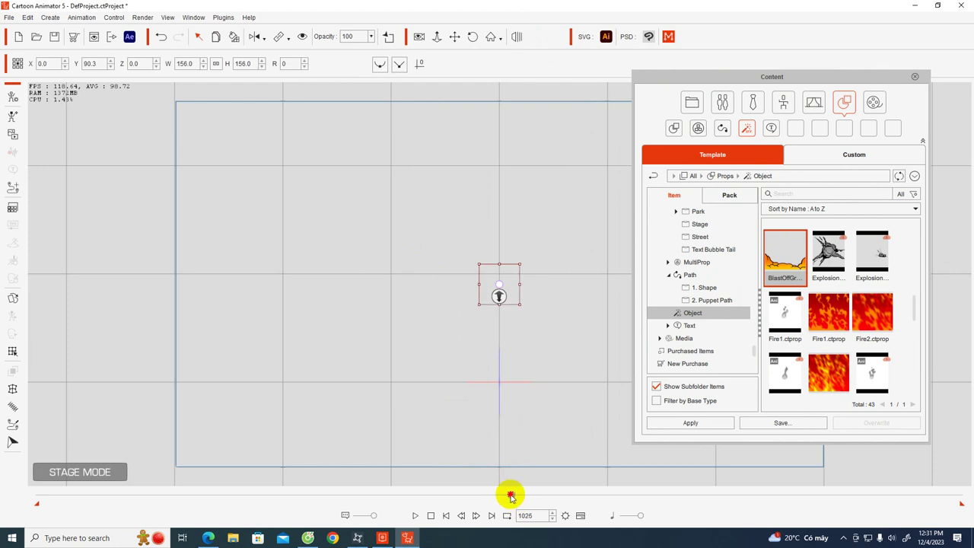
{"action": "left_click", "coordinate": [36, 499]}
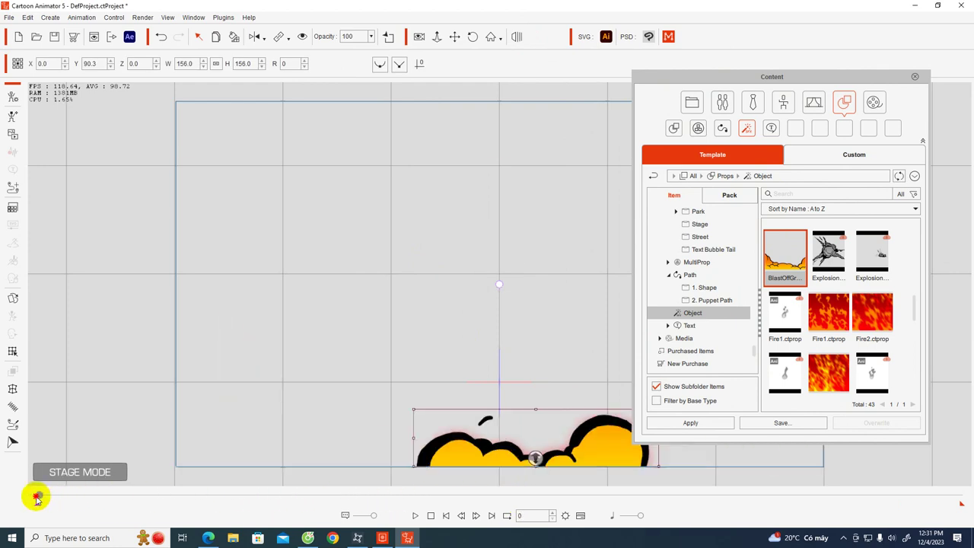
{"action": "left_click_drag", "start_coordinate": [470, 436], "coordinate": [374, 279]}
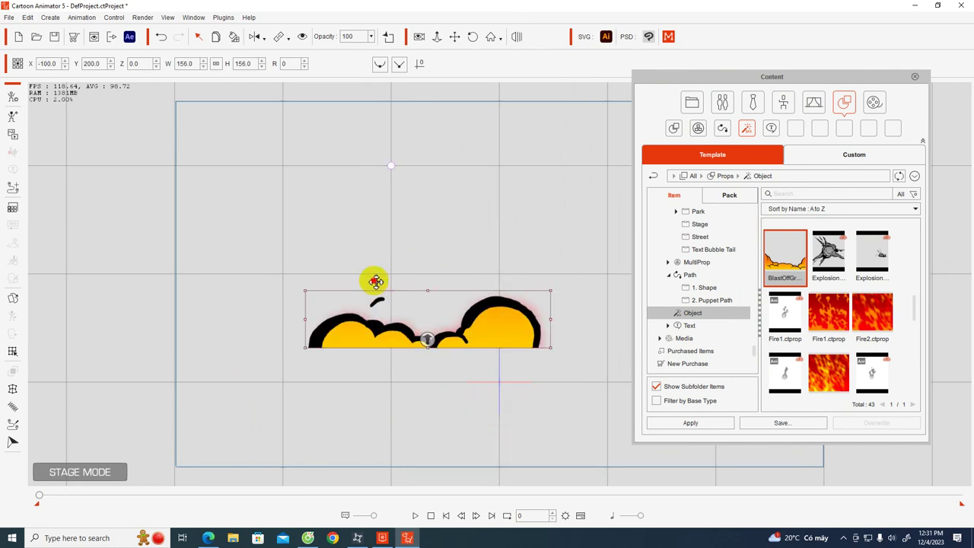
- Play back the blast prop's animation, pause it, and return the playhead to frame 0
{"action": "left_click", "coordinate": [416, 516]}
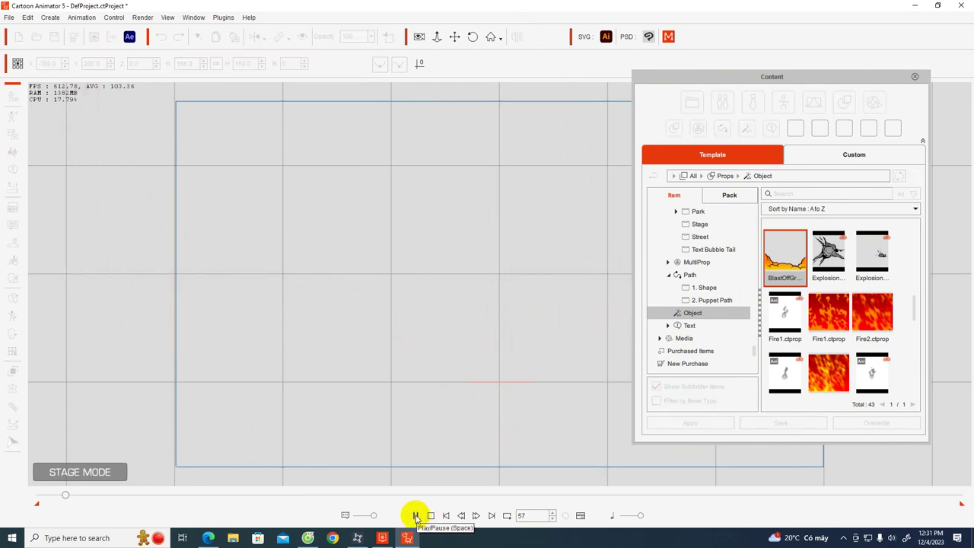
{"action": "left_click", "coordinate": [415, 517]}
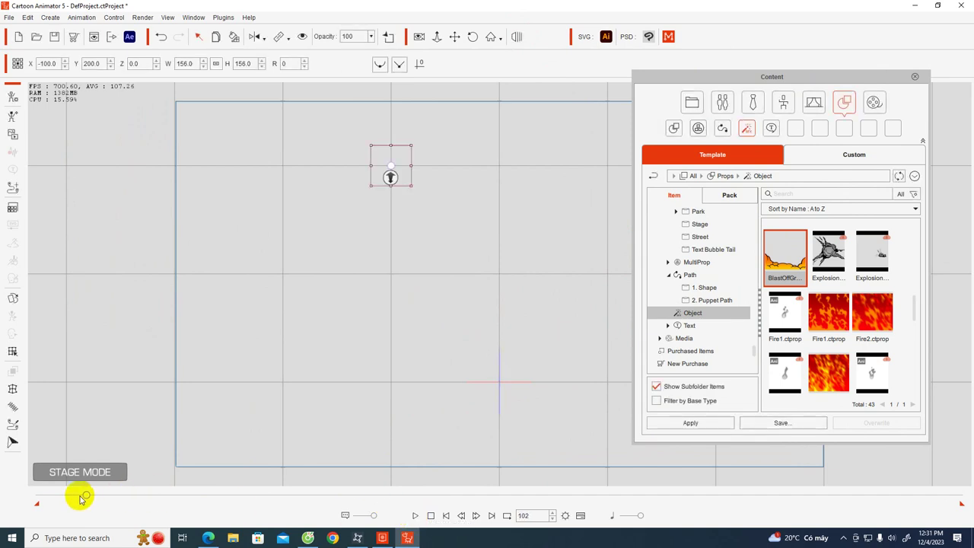
{"action": "left_click_drag", "start_coordinate": [84, 499], "coordinate": [35, 499]}
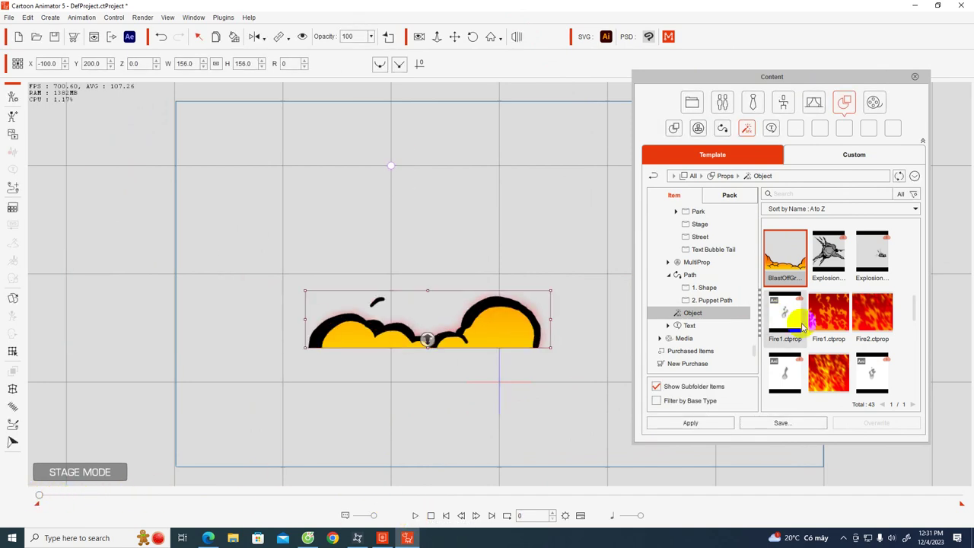
- Delete the blast prop from the stage and add the Land2 effect prop from the Object category in its place
{"action": "scroll", "coordinate": [815, 330], "scroll_direction": "down", "scroll_amount": 2}
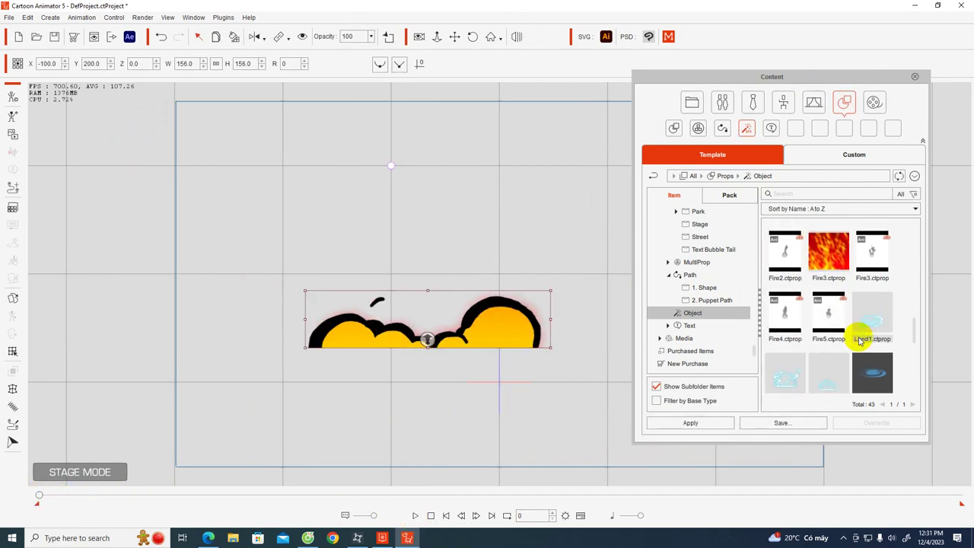
{"action": "scroll", "coordinate": [856, 339], "scroll_direction": "down", "scroll_amount": 3}
{"action": "scroll", "coordinate": [806, 356], "scroll_direction": "down", "scroll_amount": 5}
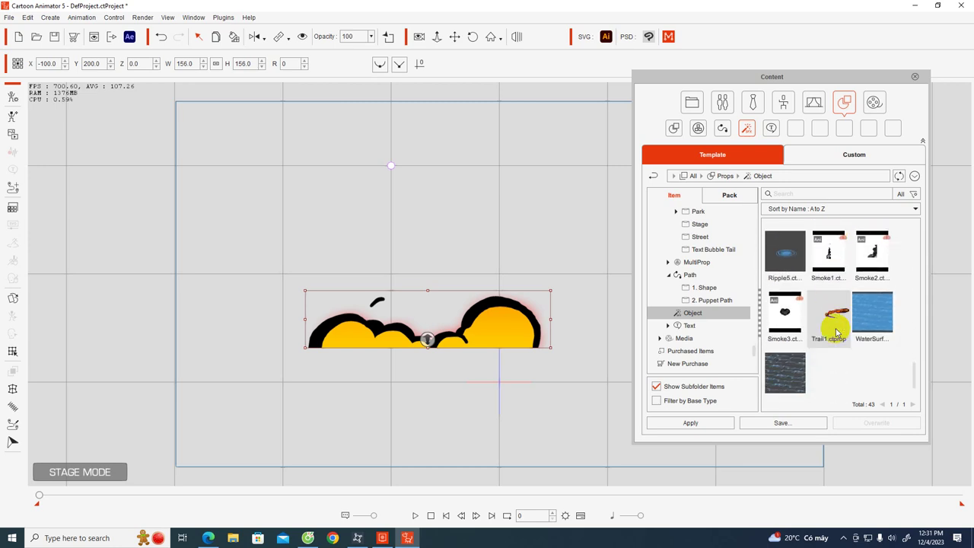
{"action": "scroll", "coordinate": [829, 346], "scroll_direction": "up", "scroll_amount": 3}
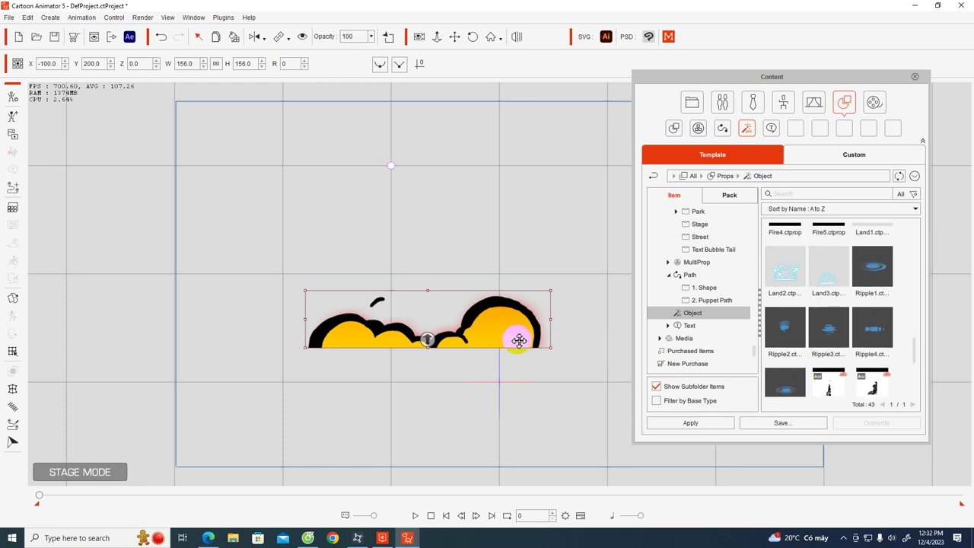
{"action": "key", "text": "Delete"}
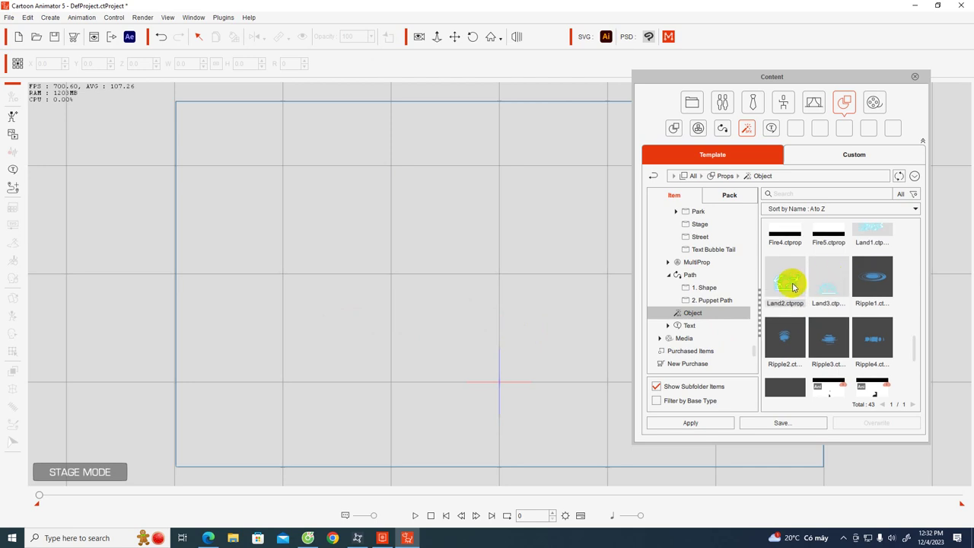
{"action": "left_click_drag", "start_coordinate": [786, 281], "coordinate": [502, 308]}
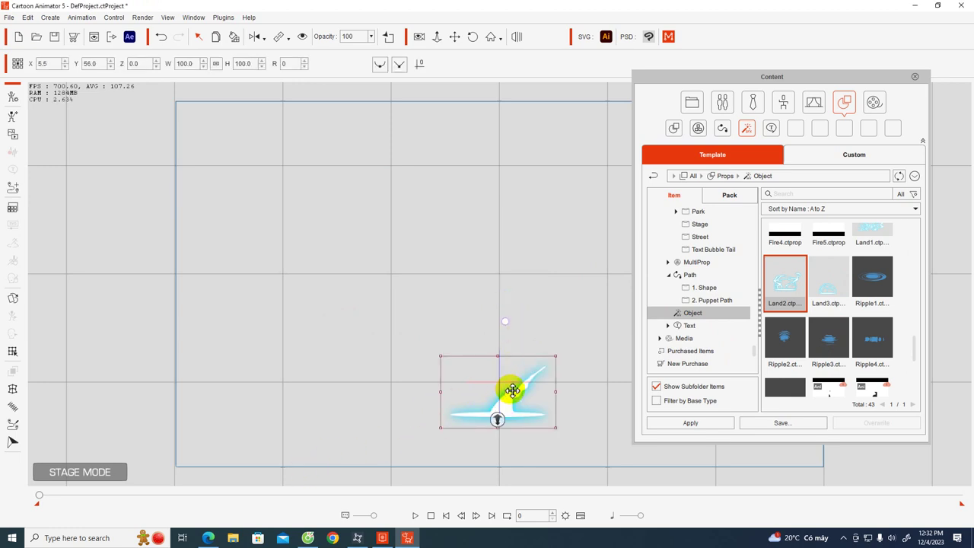
- Enlarge the Land2 prop to 162% width and height and move it up the stage to X 0, Y 200
{"action": "left_click_drag", "start_coordinate": [441, 359], "coordinate": [337, 268]}
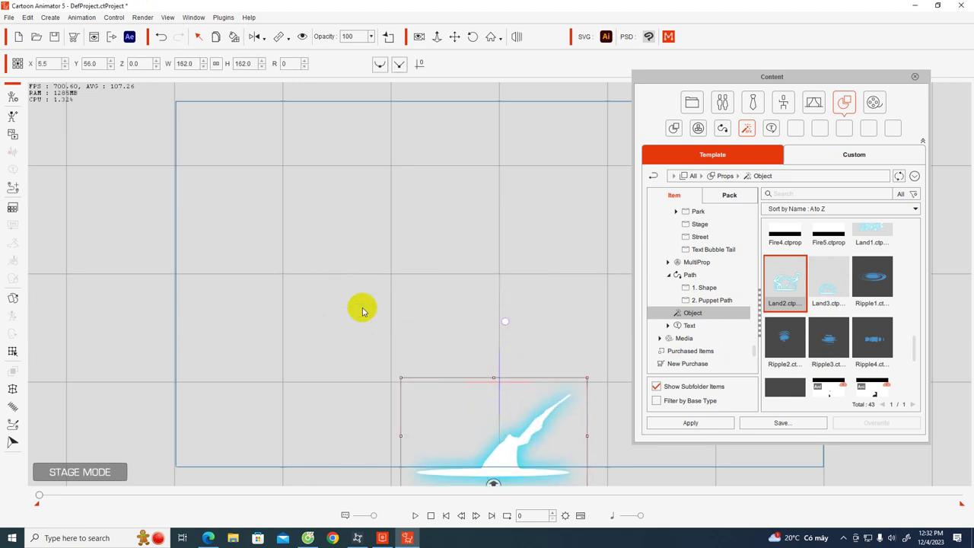
{"action": "left_click_drag", "start_coordinate": [496, 446], "coordinate": [482, 399]}
{"action": "key", "text": "ctrl+z"}
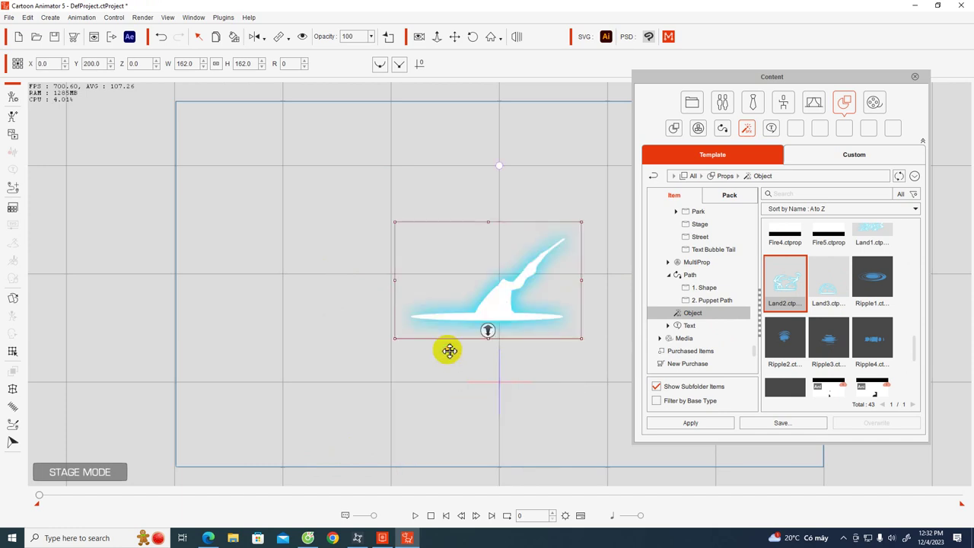
- Play back the Land2 prop's effect animation twice, returning to frame 0 for each replay
{"action": "left_click", "coordinate": [415, 515]}
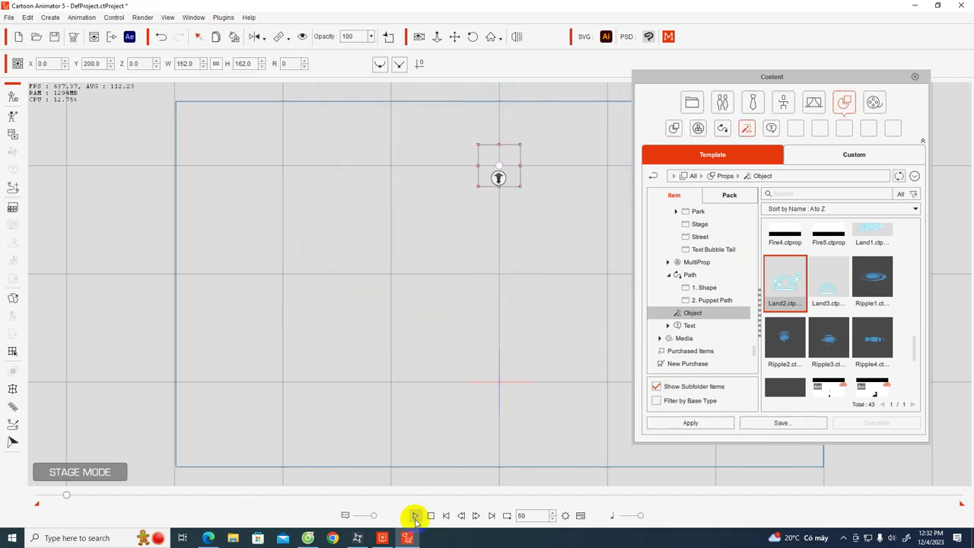
{"action": "left_click_drag", "start_coordinate": [62, 497], "coordinate": [35, 496]}
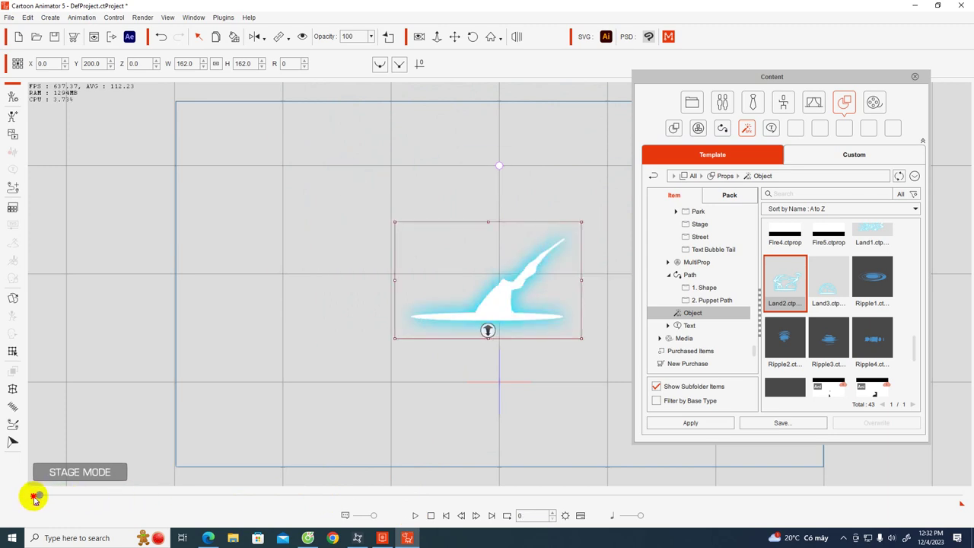
{"action": "left_click", "coordinate": [417, 517]}
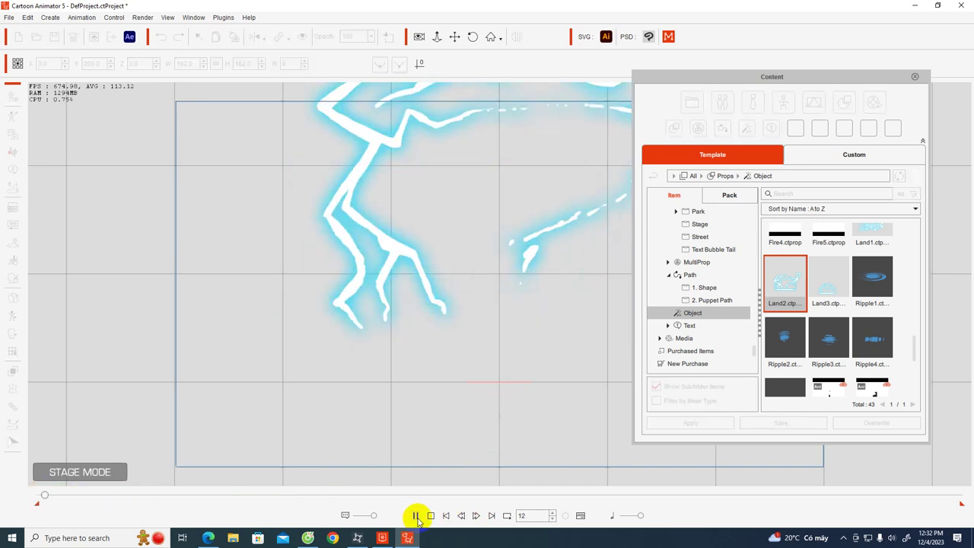
{"action": "left_click_drag", "start_coordinate": [64, 497], "coordinate": [30, 495]}
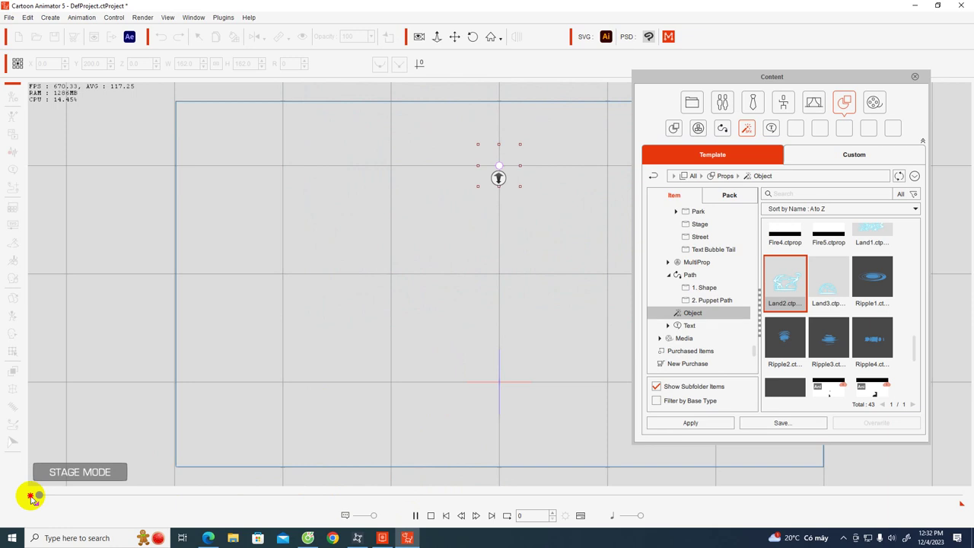
{"action": "left_click", "coordinate": [417, 516]}
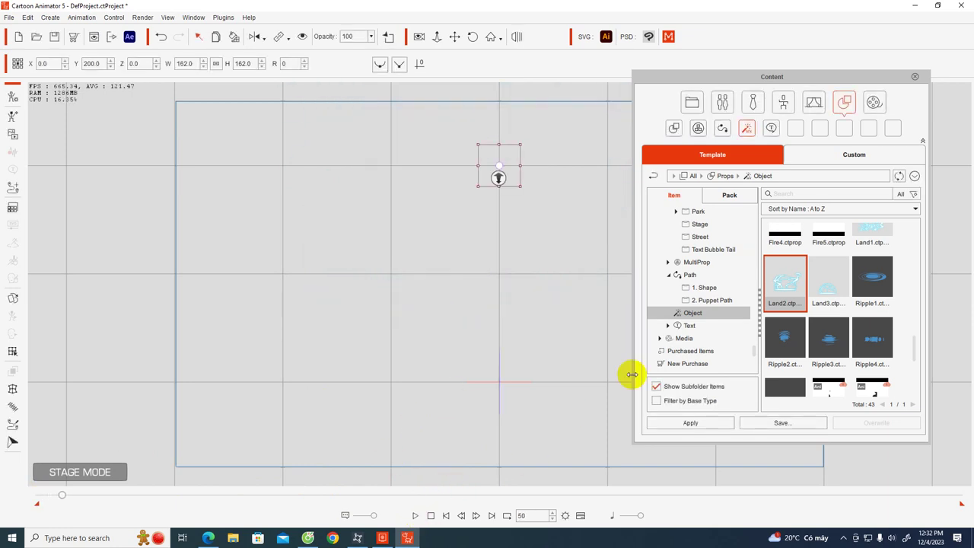
- Browse the Object effect props, including the fire and explosion items, and show the recently downloaded content packs
{"action": "scroll", "coordinate": [750, 305], "scroll_direction": "up", "scroll_amount": 2}
{"action": "scroll", "coordinate": [869, 294], "scroll_direction": "up", "scroll_amount": 3}
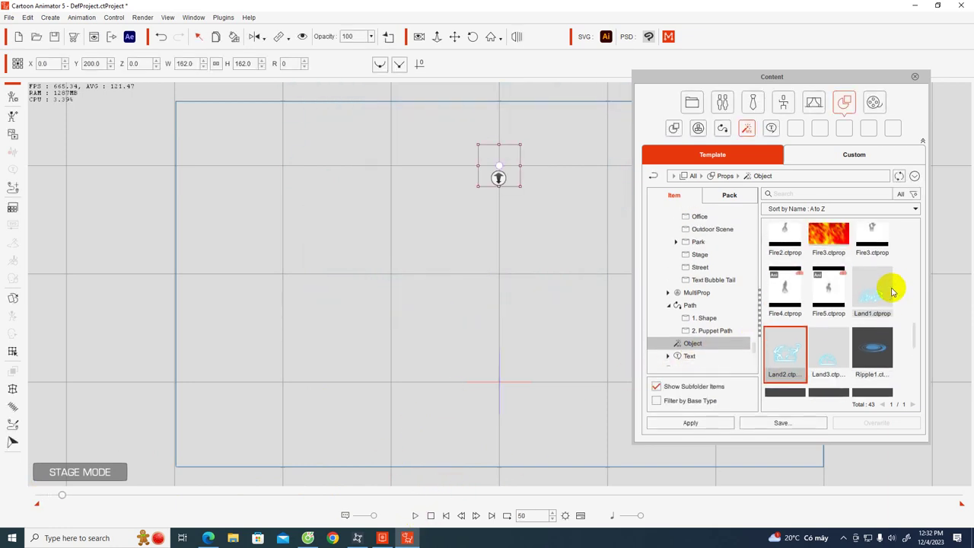
{"action": "scroll", "coordinate": [892, 292], "scroll_direction": "up", "scroll_amount": 1}
{"action": "scroll", "coordinate": [892, 292], "scroll_direction": "up", "scroll_amount": 1}
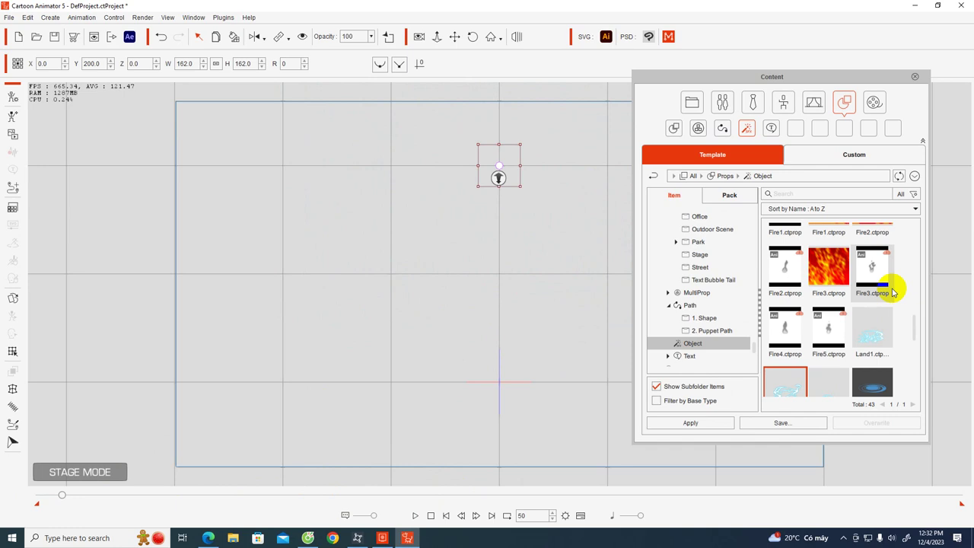
{"action": "scroll", "coordinate": [893, 292], "scroll_direction": "up", "scroll_amount": 1}
{"action": "scroll", "coordinate": [853, 281], "scroll_direction": "up", "scroll_amount": 1}
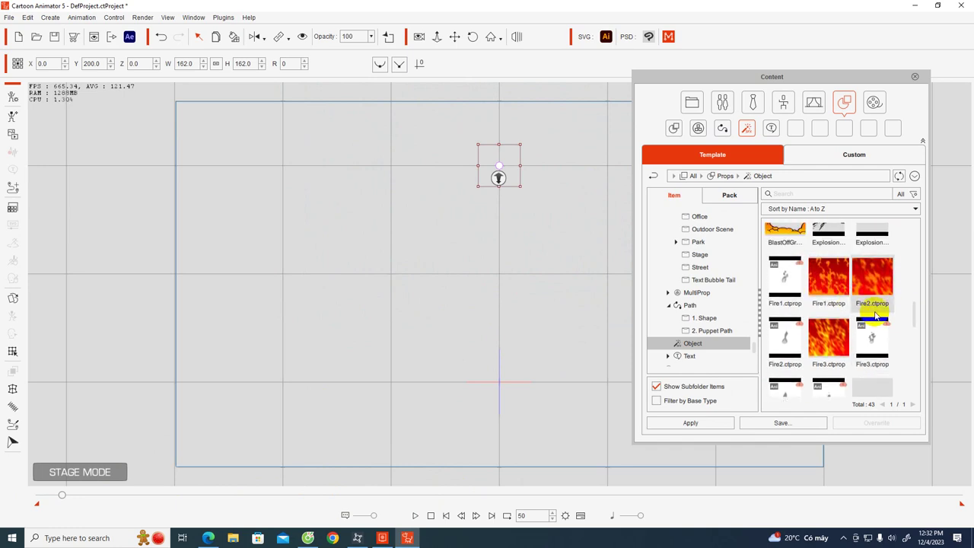
{"action": "double_click", "coordinate": [828, 241]}
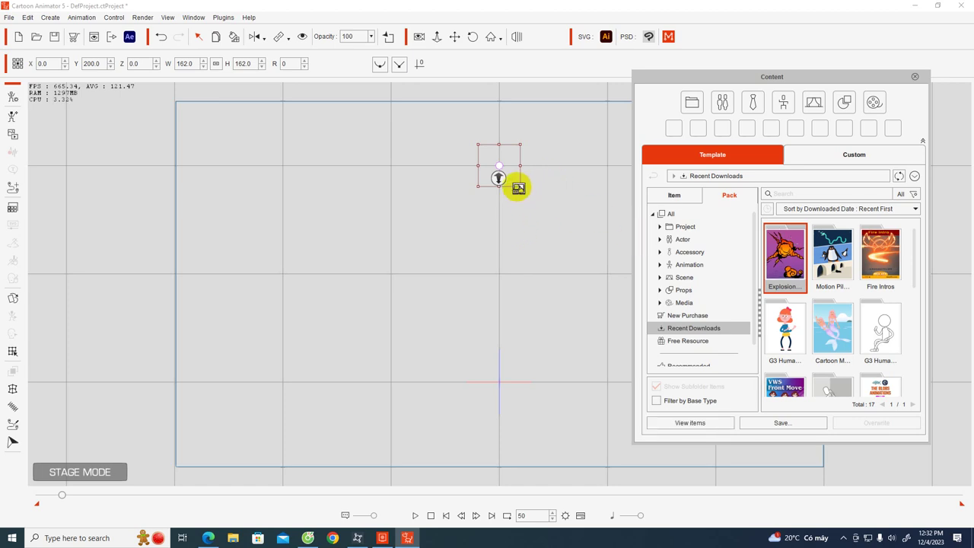
- Delete the Land2 prop at frame 0 and add the horizontal fire-swirl prop from the Fire Intros pack to the stage
{"action": "left_click_drag", "start_coordinate": [62, 495], "coordinate": [38, 495]}
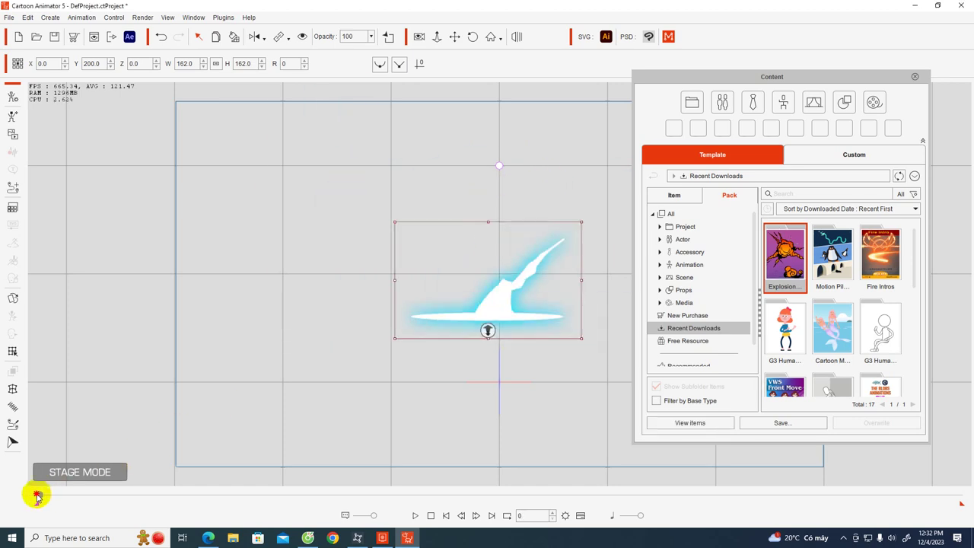
{"action": "key", "text": "Delete"}
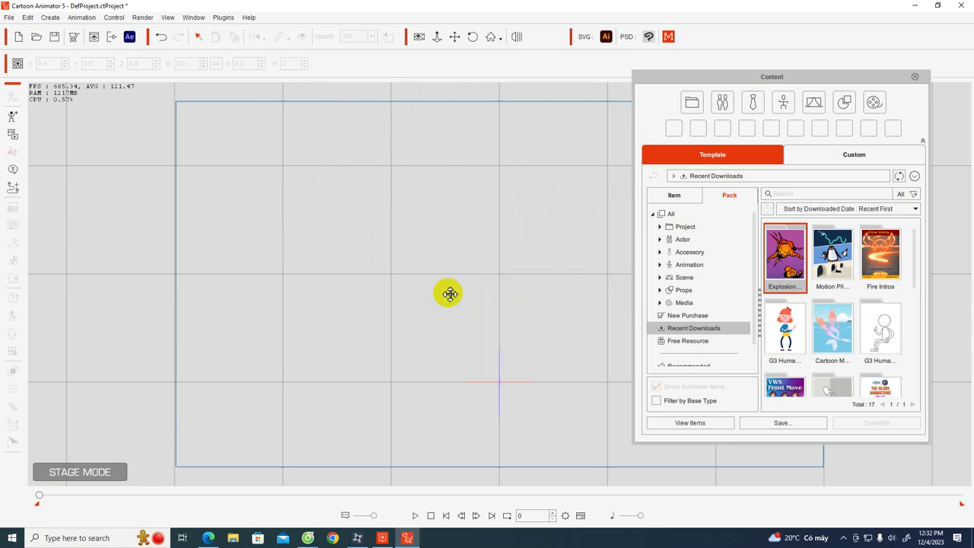
{"action": "left_click", "coordinate": [883, 259]}
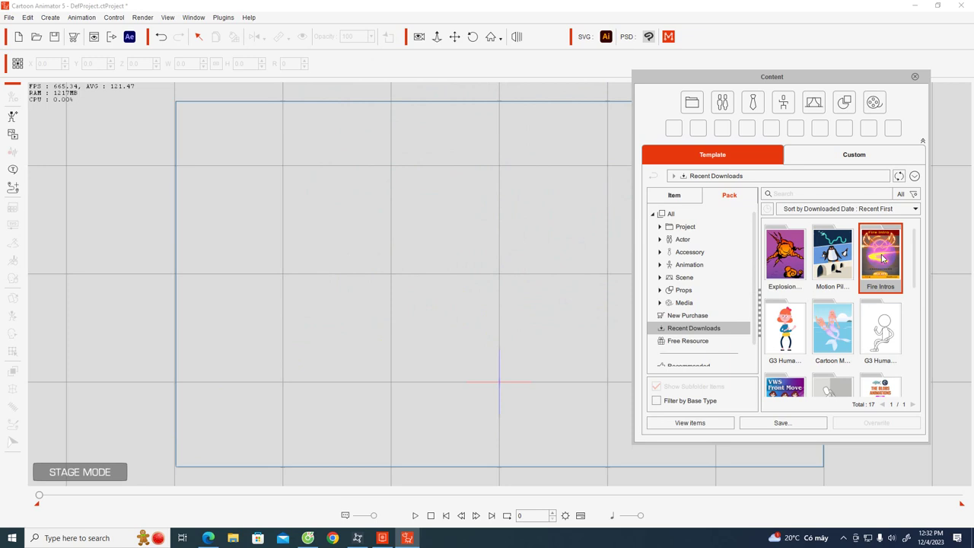
{"action": "double_click", "coordinate": [882, 260]}
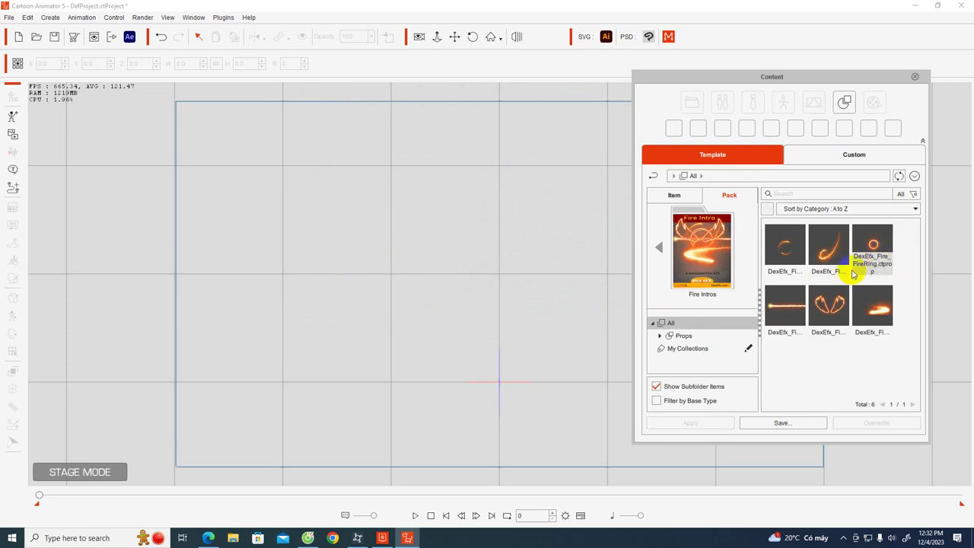
{"action": "left_click", "coordinate": [872, 313]}
{"action": "left_click_drag", "start_coordinate": [697, 314], "coordinate": [487, 336]}
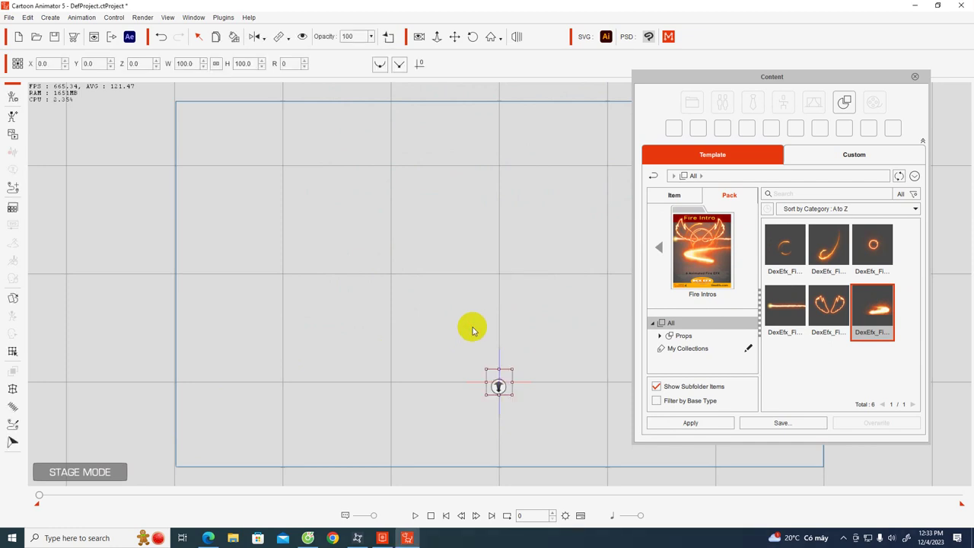
- Move the fire prop up to Y 100 at frame 15, and enlarge it to 281.9% width and height at frame 4
{"action": "mouse_move", "coordinate": [39, 499]}
{"action": "left_mouse_down"}
{"action": "mouse_move", "coordinate": [61, 496]}
{"action": "mouse_move", "coordinate": [46, 495]}
{"action": "left_mouse_up"}
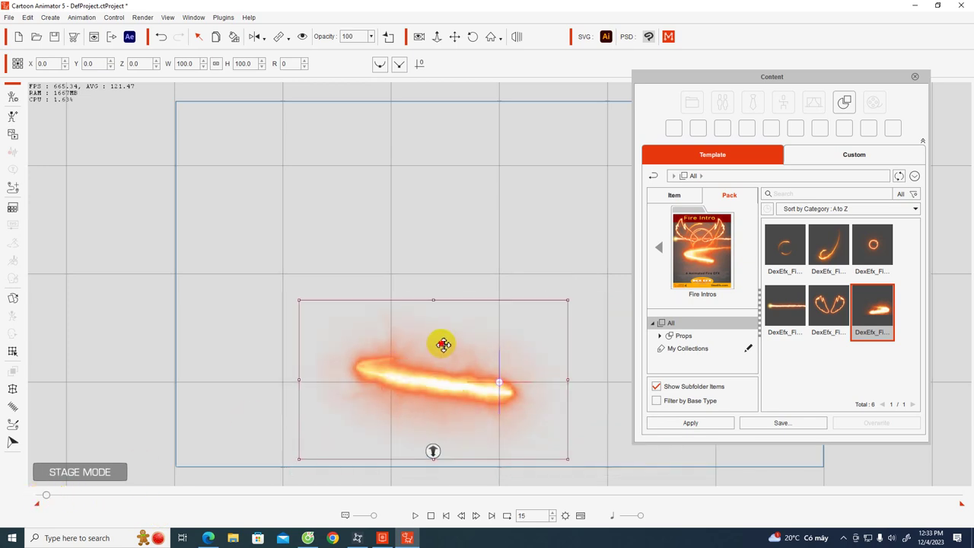
{"action": "left_click_drag", "start_coordinate": [443, 344], "coordinate": [398, 241]}
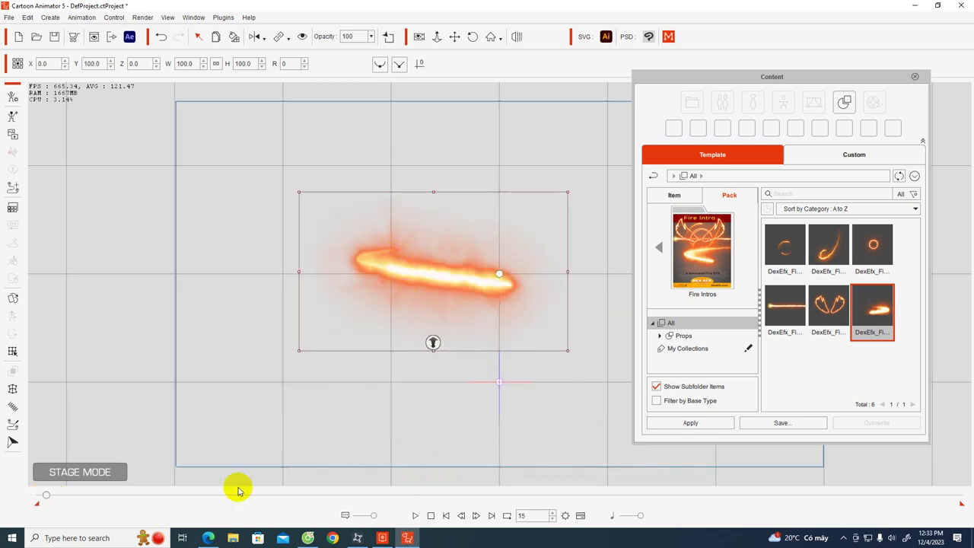
{"action": "mouse_move", "coordinate": [46, 499]}
{"action": "left_mouse_down"}
{"action": "mouse_move", "coordinate": [78, 496]}
{"action": "mouse_move", "coordinate": [37, 495]}
{"action": "left_mouse_up"}
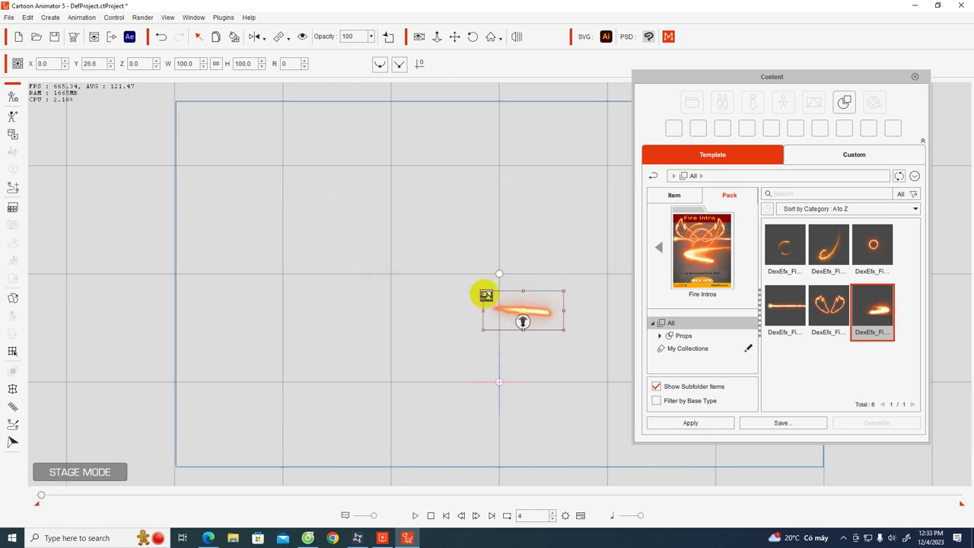
{"action": "left_click_drag", "start_coordinate": [486, 294], "coordinate": [383, 226]}
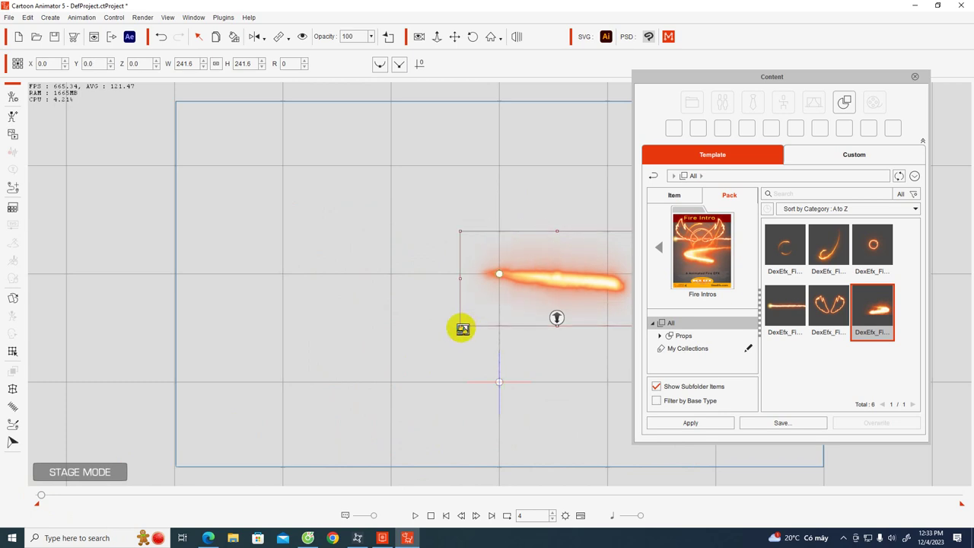
{"action": "left_click_drag", "start_coordinate": [462, 328], "coordinate": [419, 369]}
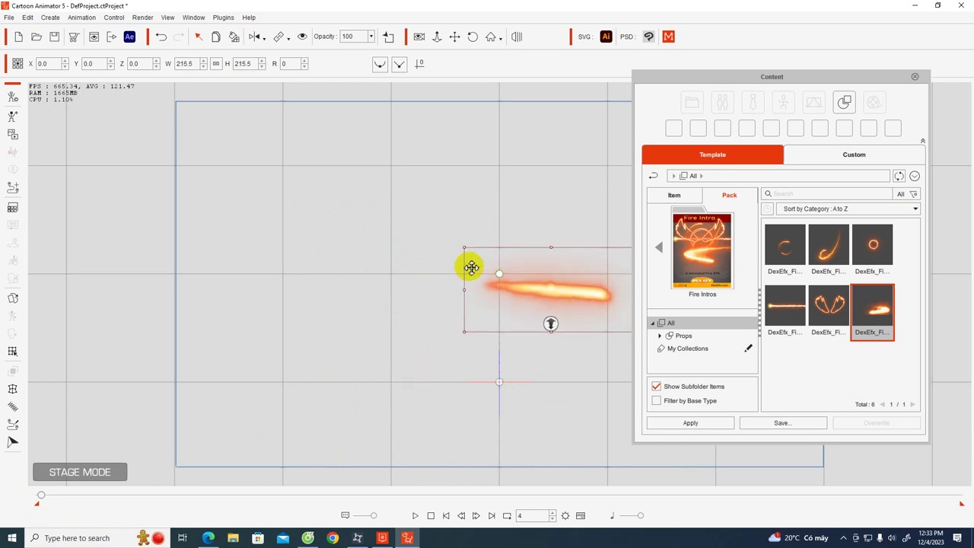
{"action": "left_click_drag", "start_coordinate": [464, 249], "coordinate": [432, 211]}
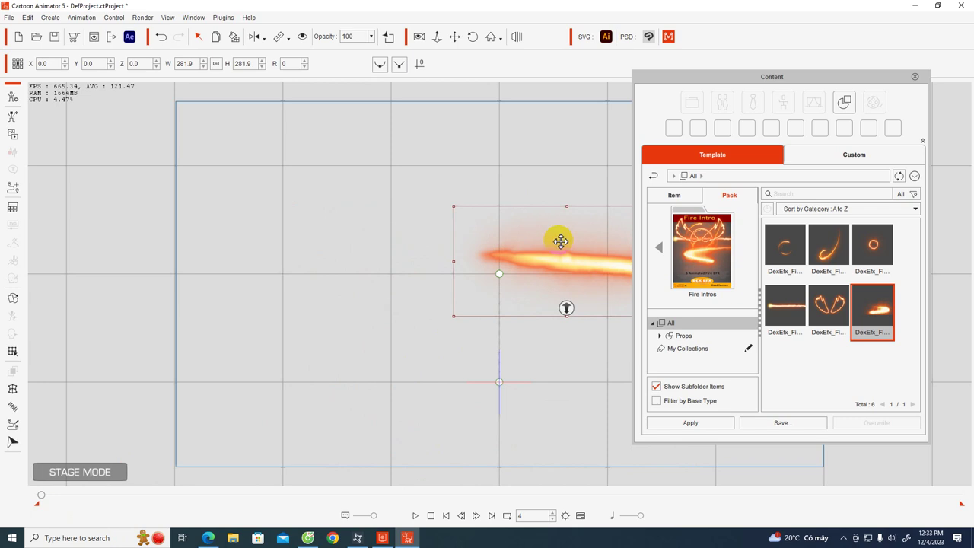
- Play back the fire prop's animation, pause it, and return the playhead to frame 7
{"action": "left_click", "coordinate": [414, 515]}
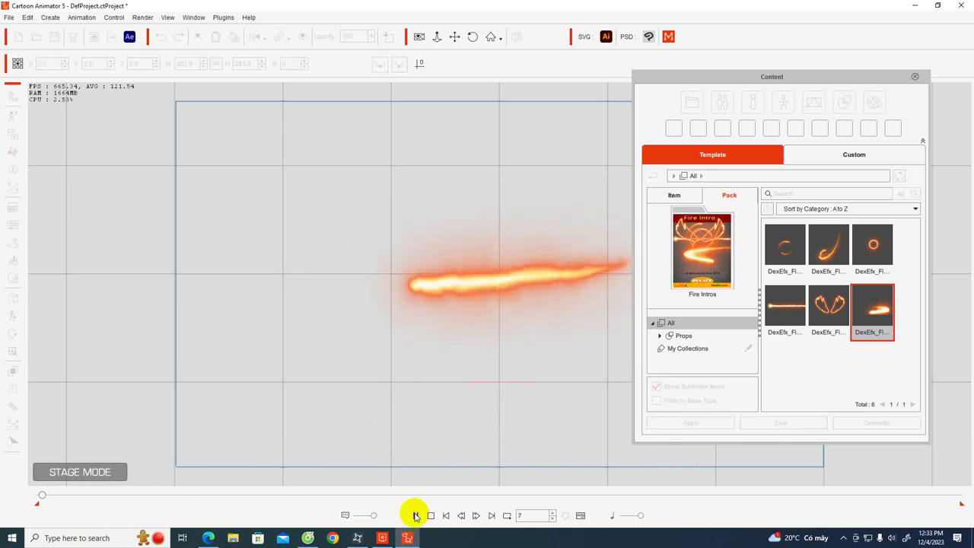
{"action": "left_click", "coordinate": [415, 516]}
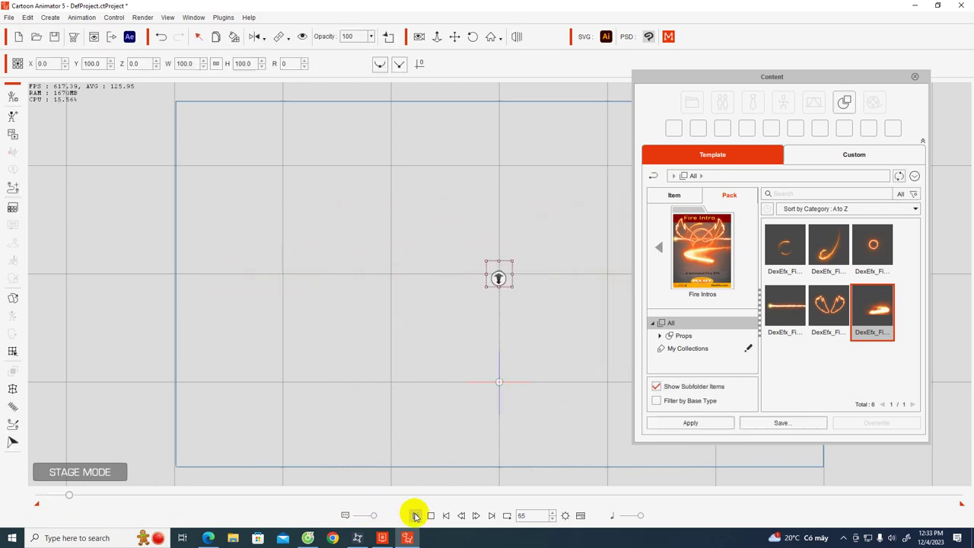
{"action": "left_click_drag", "start_coordinate": [69, 496], "coordinate": [42, 498]}
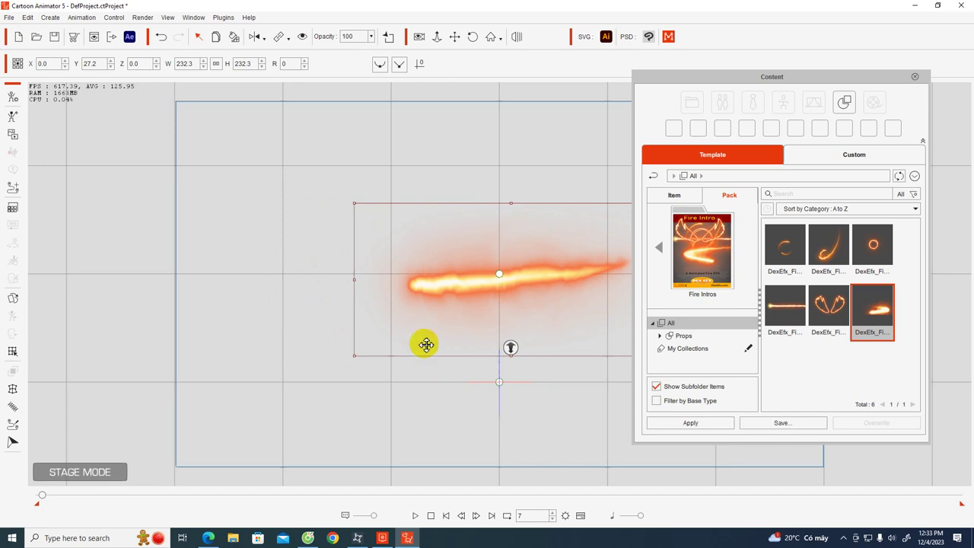
- Delete the fire prop from the stage, show the Custom content library, and move its window clear of the stage centre
{"action": "key", "text": "Delete"}
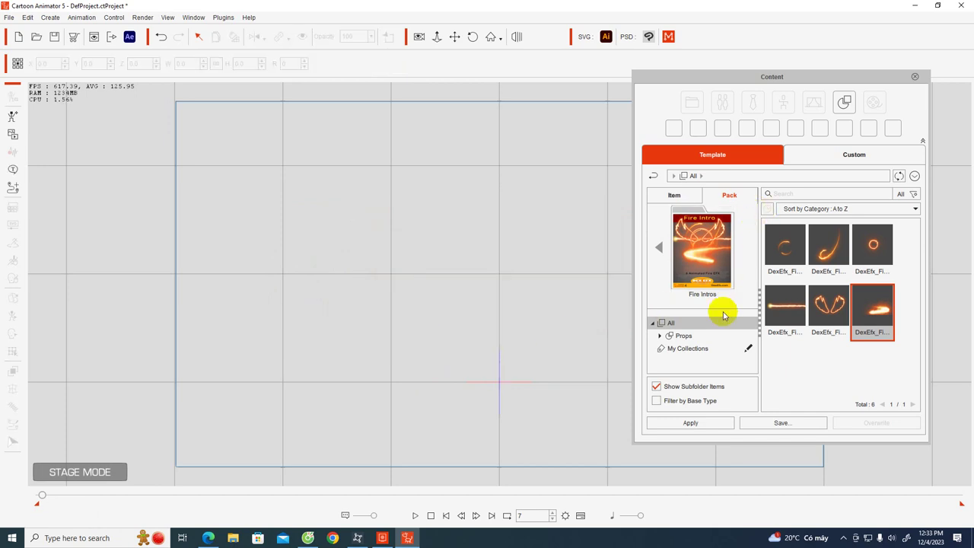
{"action": "left_click_drag", "start_coordinate": [786, 73], "coordinate": [670, 59]}
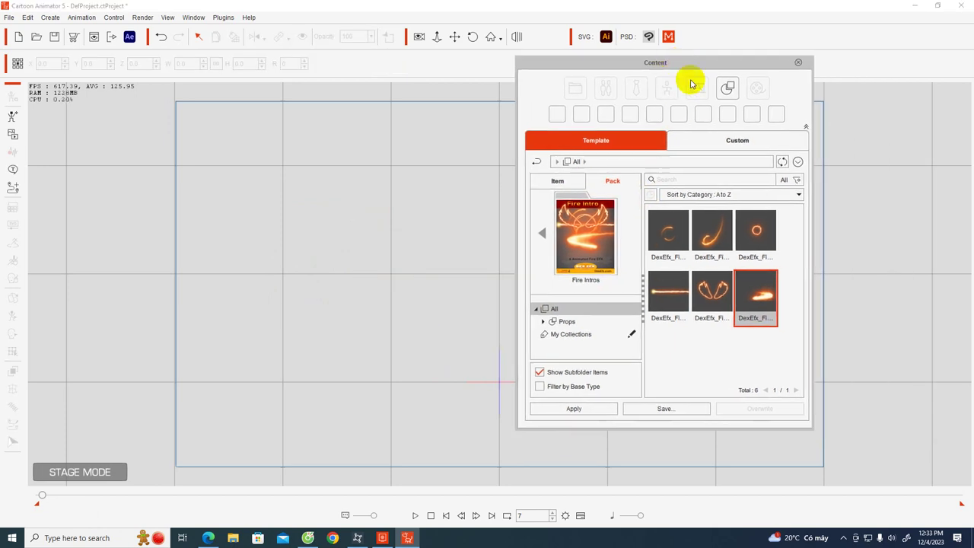
{"action": "left_click", "coordinate": [705, 141]}
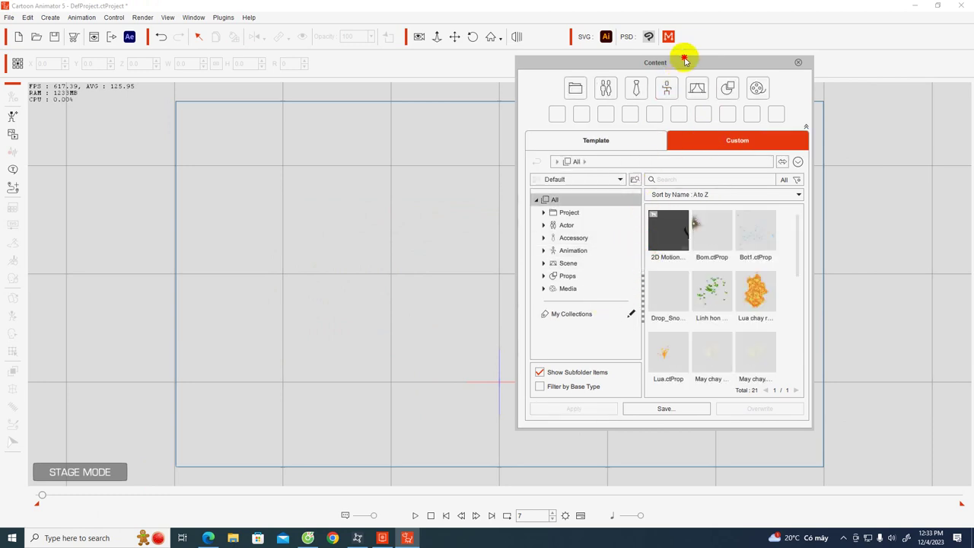
{"action": "left_click_drag", "start_coordinate": [684, 59], "coordinate": [235, 72]}
- Look through the custom props and add Lua chay ruc.ctProp to the stage
{"action": "scroll", "coordinate": [329, 280], "scroll_direction": "down", "scroll_amount": 1}
{"action": "scroll", "coordinate": [330, 278], "scroll_direction": "up", "scroll_amount": 1}
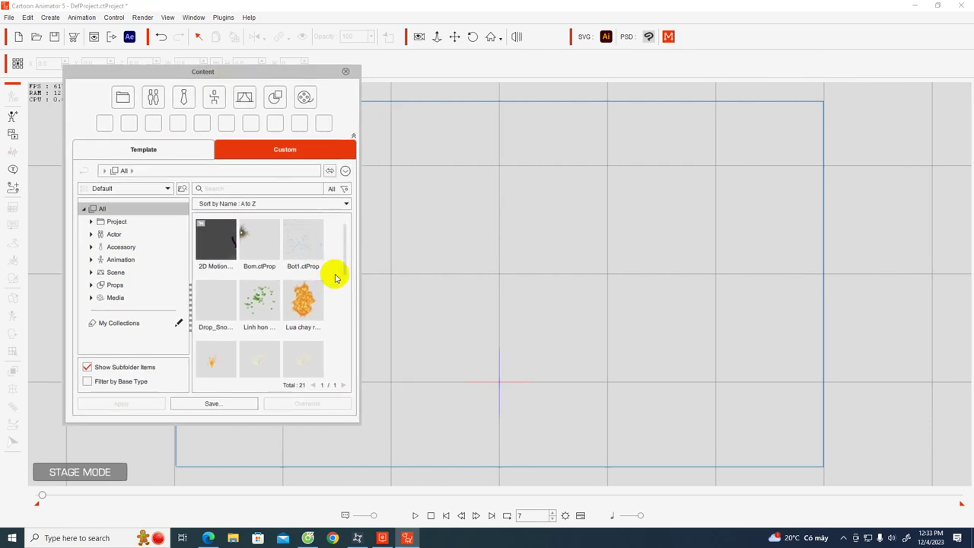
{"action": "scroll", "coordinate": [324, 327], "scroll_direction": "down", "scroll_amount": 6}
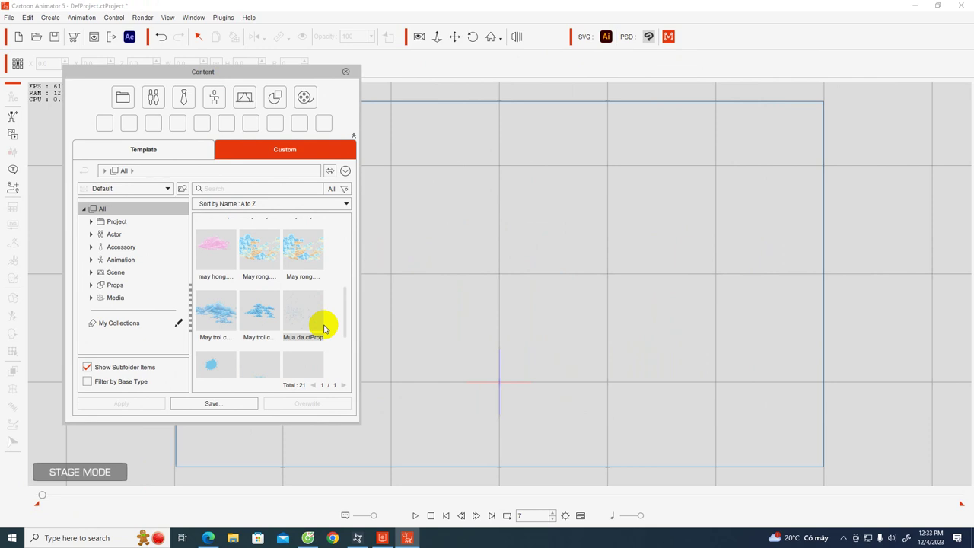
{"action": "scroll", "coordinate": [324, 327], "scroll_direction": "up", "scroll_amount": 5}
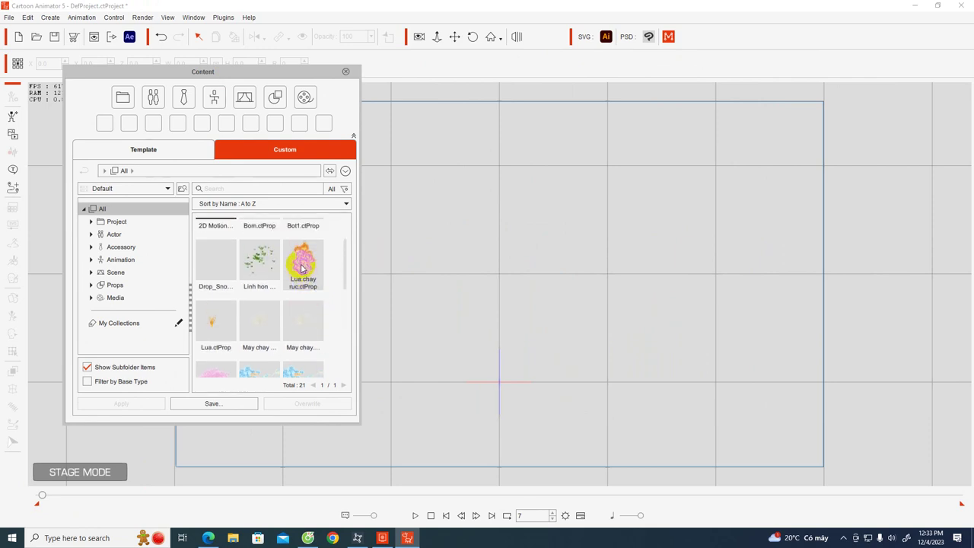
{"action": "scroll", "coordinate": [305, 278], "scroll_direction": "up", "scroll_amount": 1}
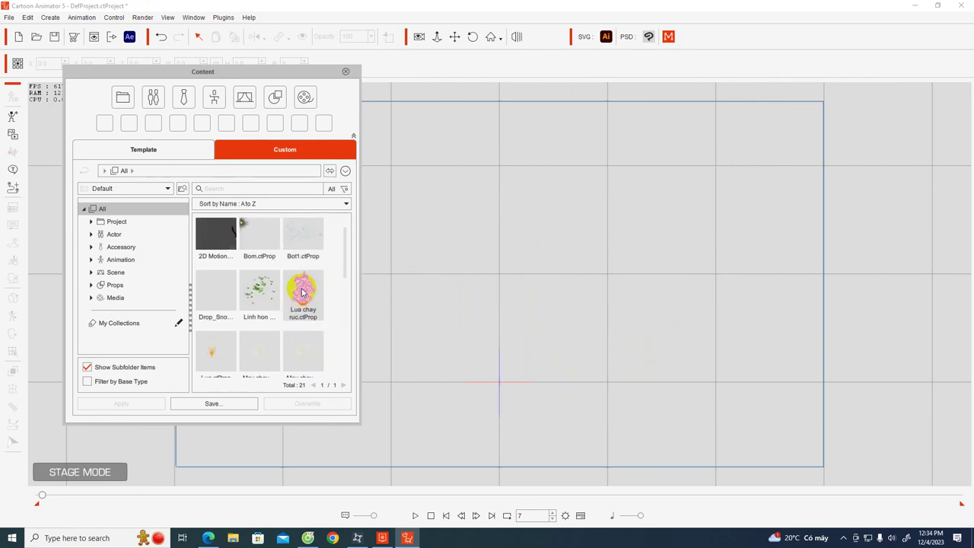
{"action": "left_click", "coordinate": [302, 291]}
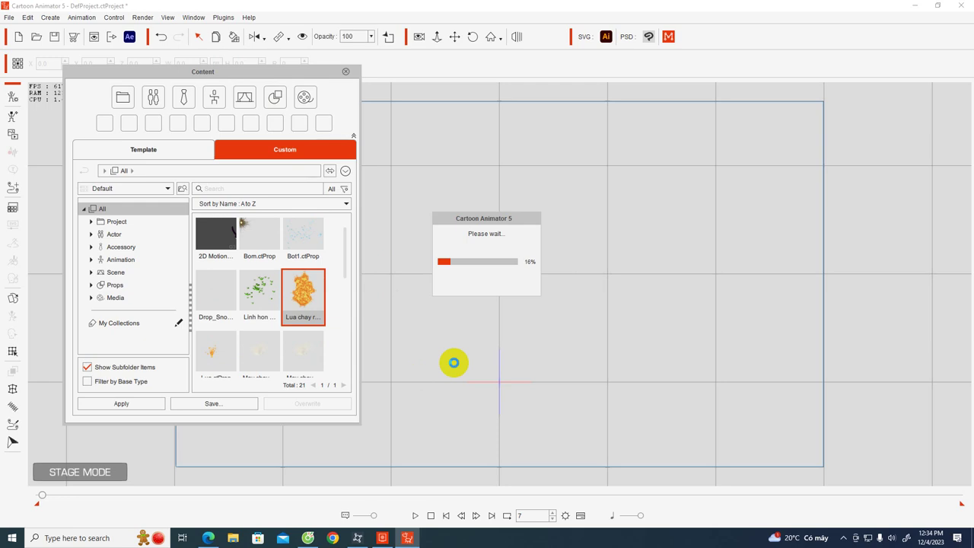
{"action": "left_click", "coordinate": [454, 367]}
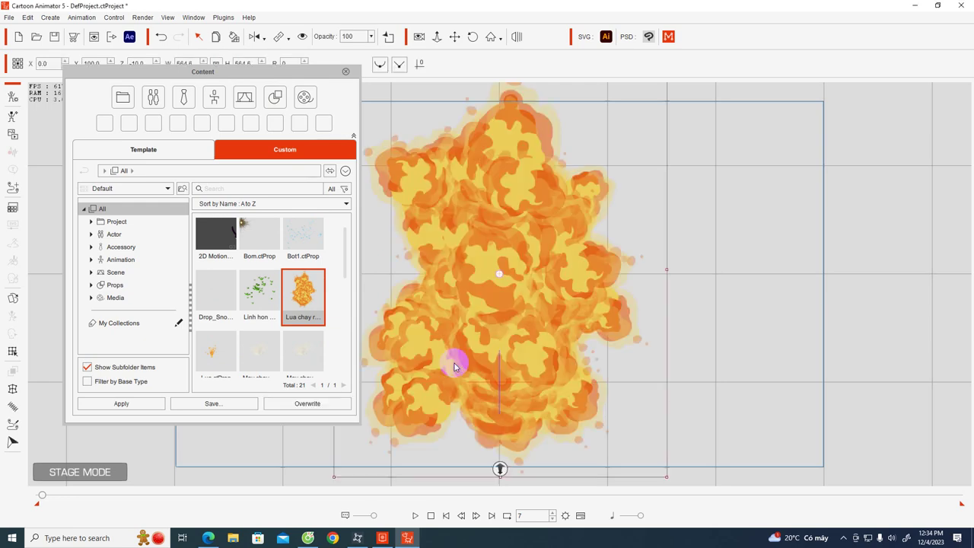
- Play back the Lua chay ruc fire animation, shift the content window slightly aside, and pause playback
{"action": "left_click", "coordinate": [414, 516]}
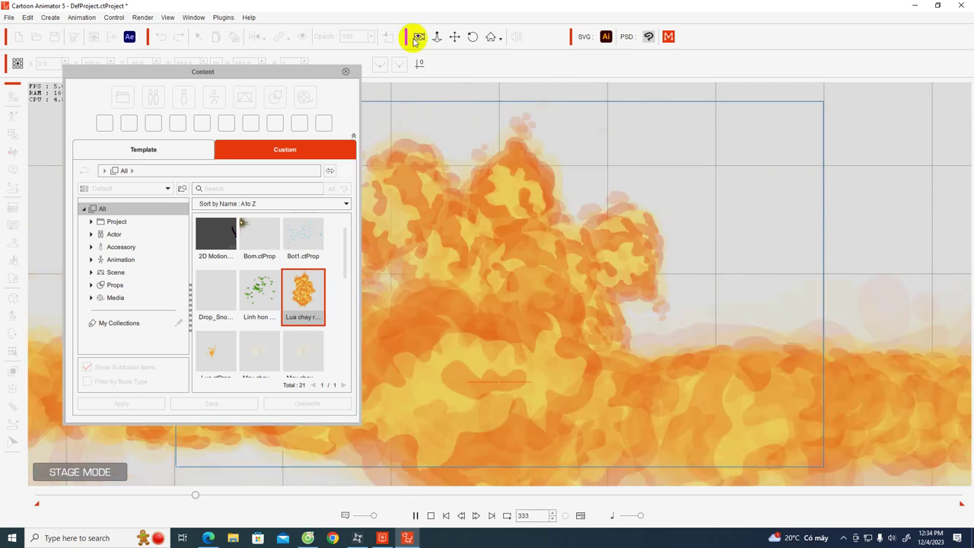
{"action": "left_click", "coordinate": [267, 71]}
{"action": "left_click_drag", "start_coordinate": [266, 71], "coordinate": [267, 71]}
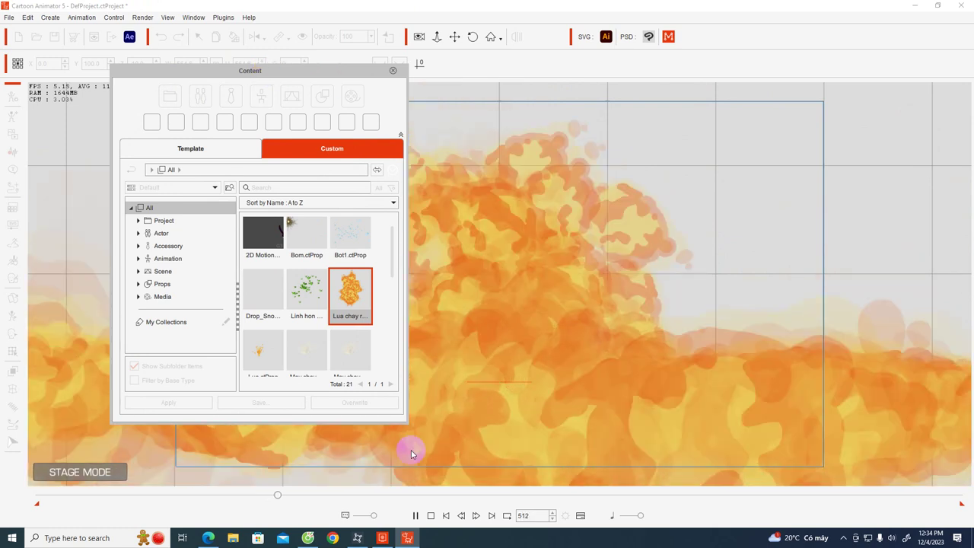
{"action": "left_click", "coordinate": [414, 515]}
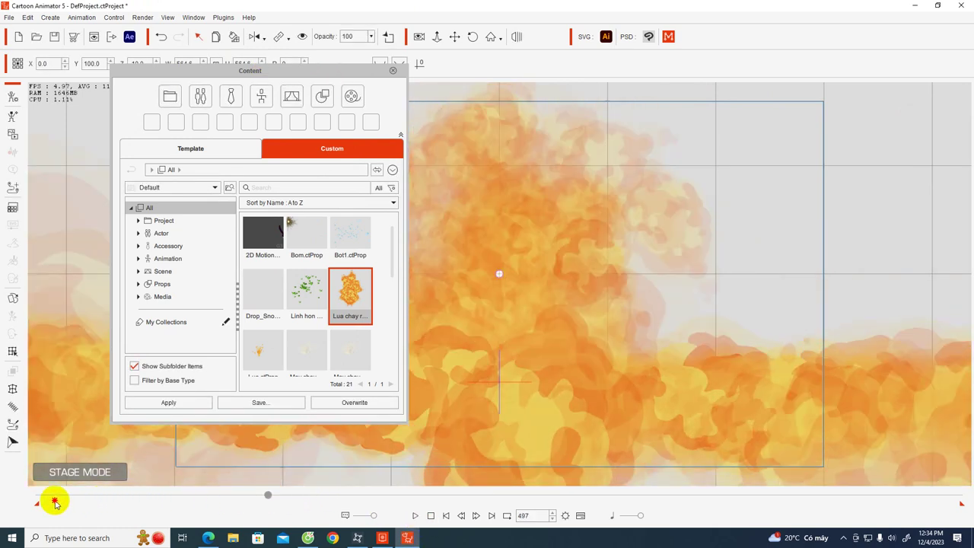
- Return the playhead to frame 0 and delete the Lua chay ruc fire prop from the stage
{"action": "left_click", "coordinate": [36, 498]}
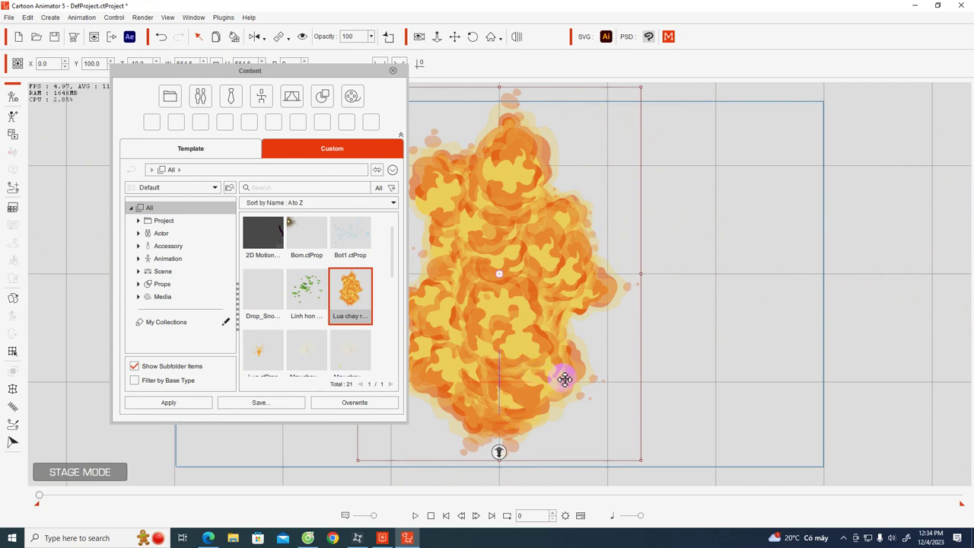
{"action": "key", "text": "Delete"}
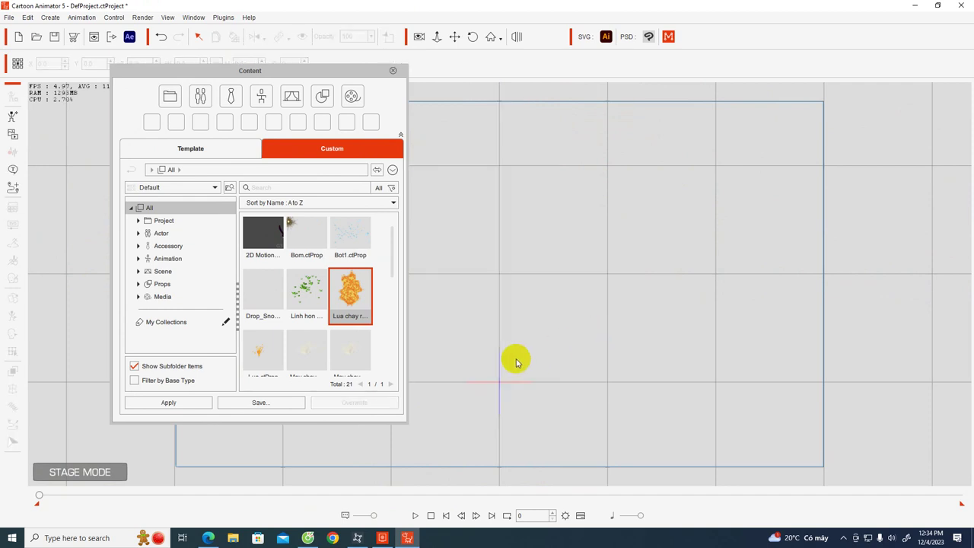
- Add Lua.ctProp from the custom library to the stage, with the content window moved aside, and briefly play back its animation
{"action": "scroll", "coordinate": [296, 323], "scroll_direction": "up", "scroll_amount": 1}
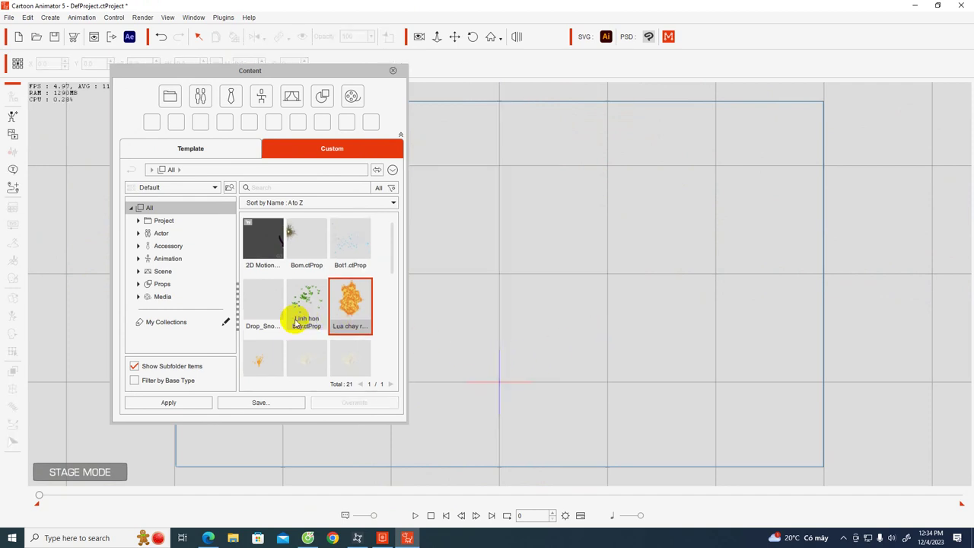
{"action": "scroll", "coordinate": [296, 322], "scroll_direction": "down", "scroll_amount": 1}
{"action": "scroll", "coordinate": [300, 324], "scroll_direction": "down", "scroll_amount": 2}
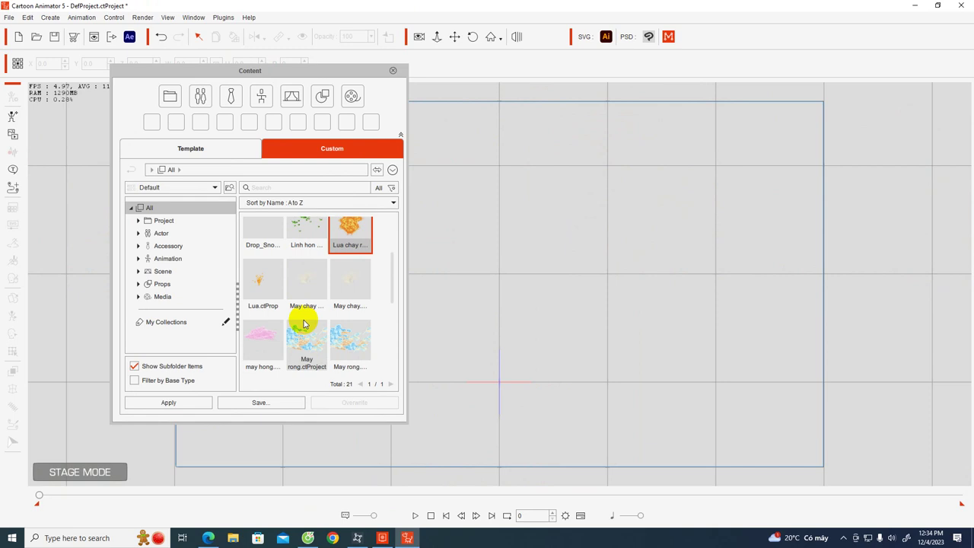
{"action": "scroll", "coordinate": [303, 323], "scroll_direction": "down", "scroll_amount": 1}
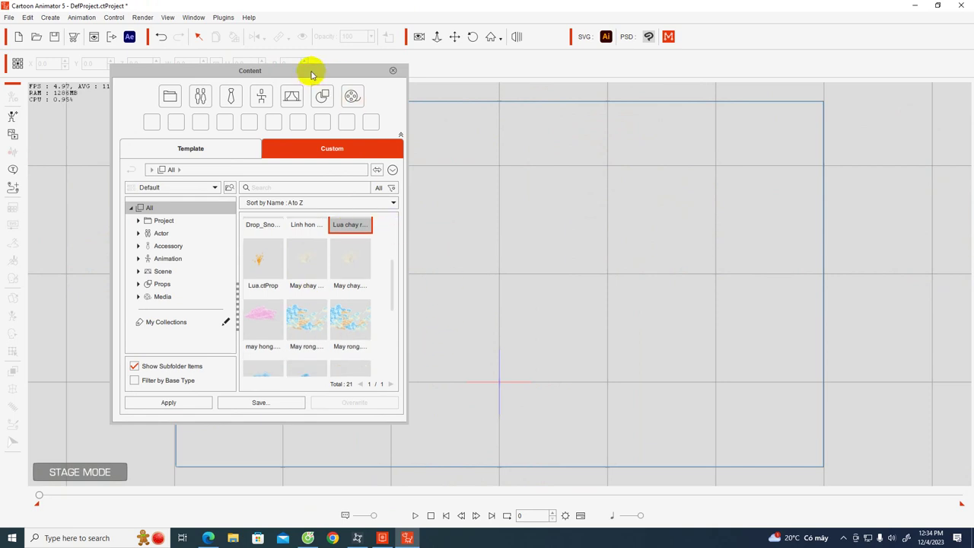
{"action": "left_click_drag", "start_coordinate": [311, 74], "coordinate": [210, 47]}
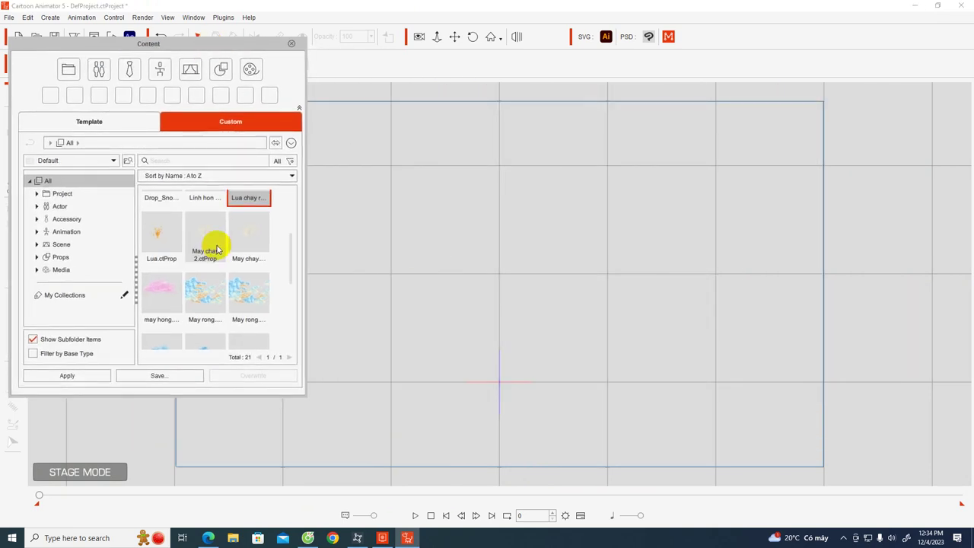
{"action": "double_click", "coordinate": [157, 235]}
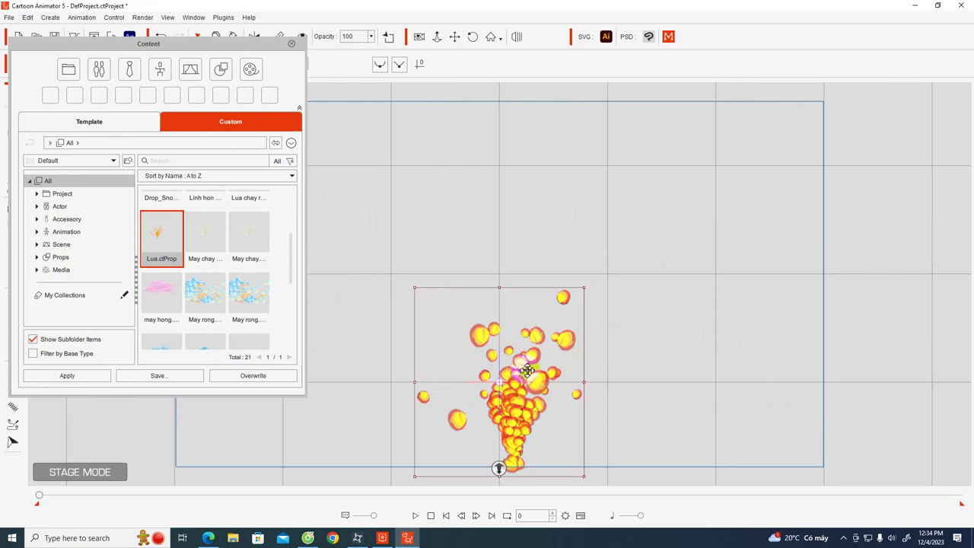
{"action": "left_click", "coordinate": [416, 516]}
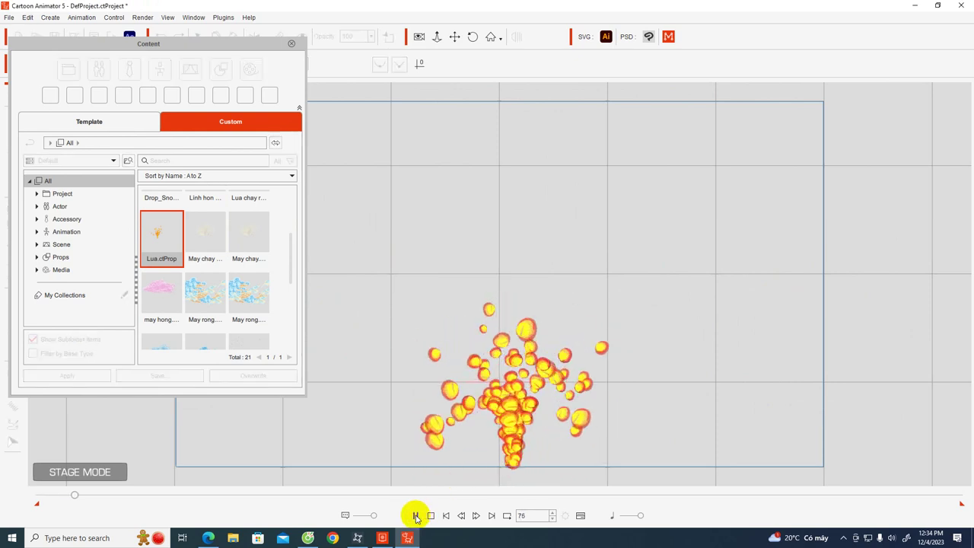
{"action": "left_click", "coordinate": [416, 516]}
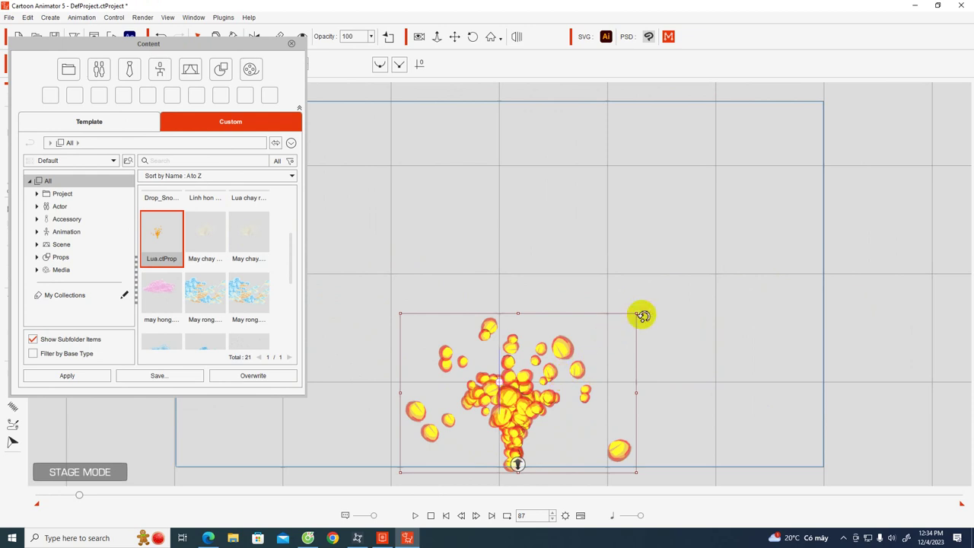
- Rotate the Lua fire prop about a quarter turn counterclockwise and move it to the upper right area of the stage frame
{"action": "left_click_drag", "start_coordinate": [645, 315], "coordinate": [426, 253]}
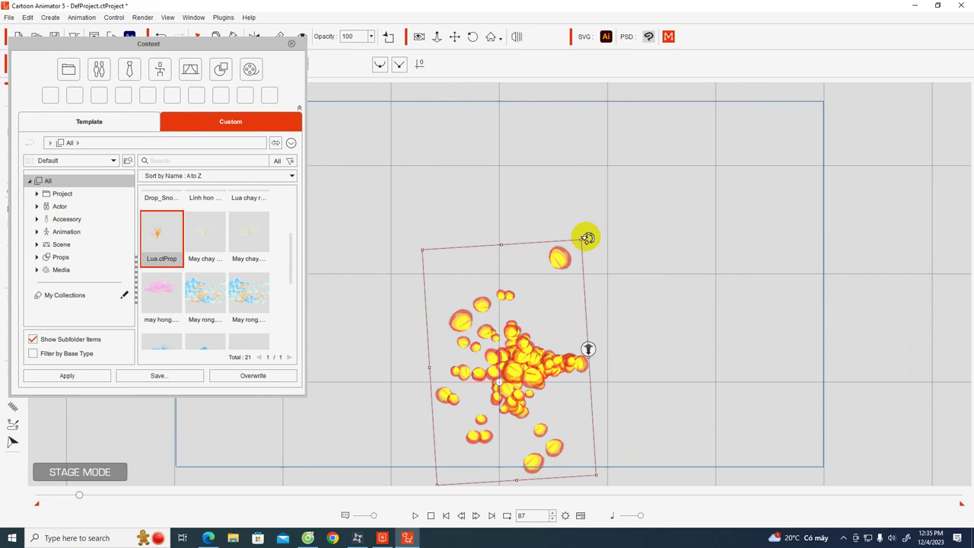
{"action": "left_click_drag", "start_coordinate": [590, 241], "coordinate": [594, 247]}
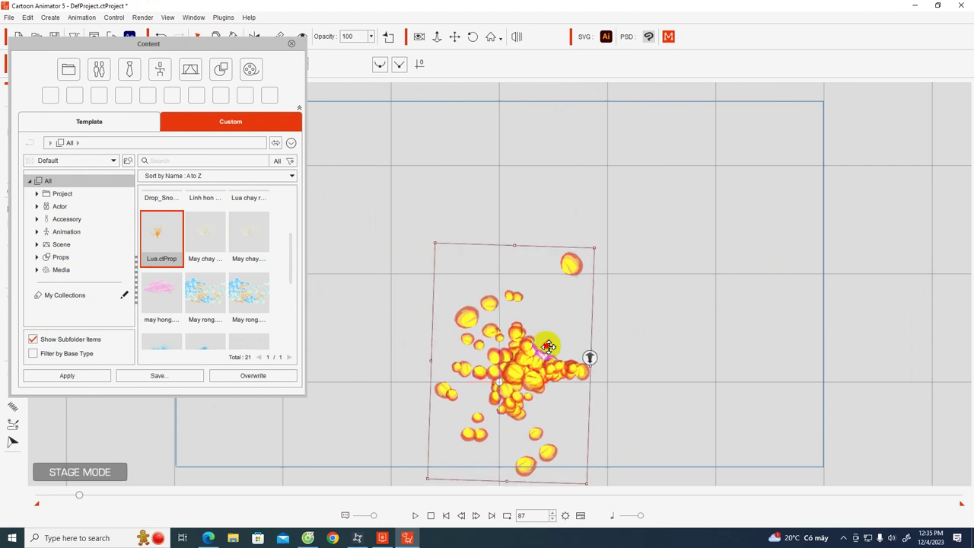
{"action": "left_click_drag", "start_coordinate": [547, 346], "coordinate": [603, 242]}
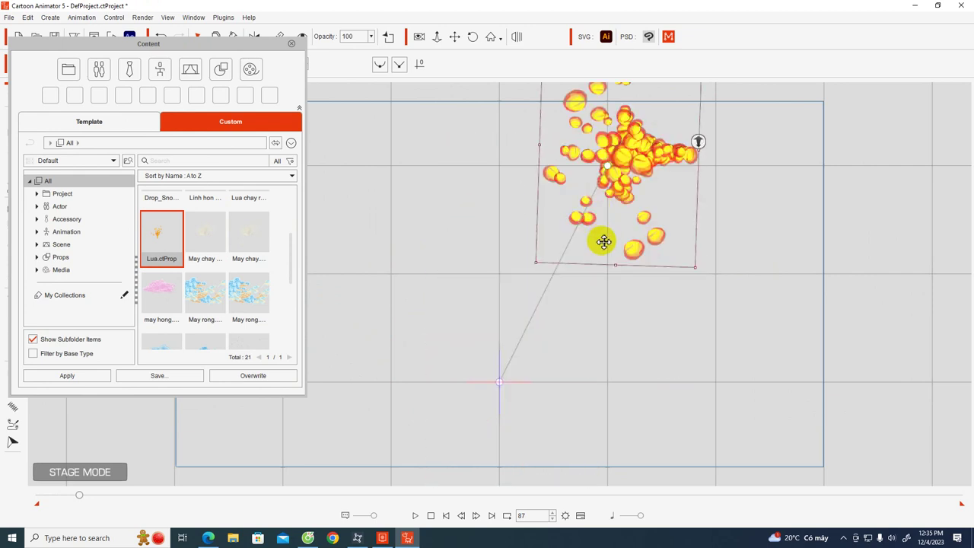
- Play back the rotated fire prop's animation, pause it, and delete the prop from the stage
{"action": "left_click", "coordinate": [416, 517]}
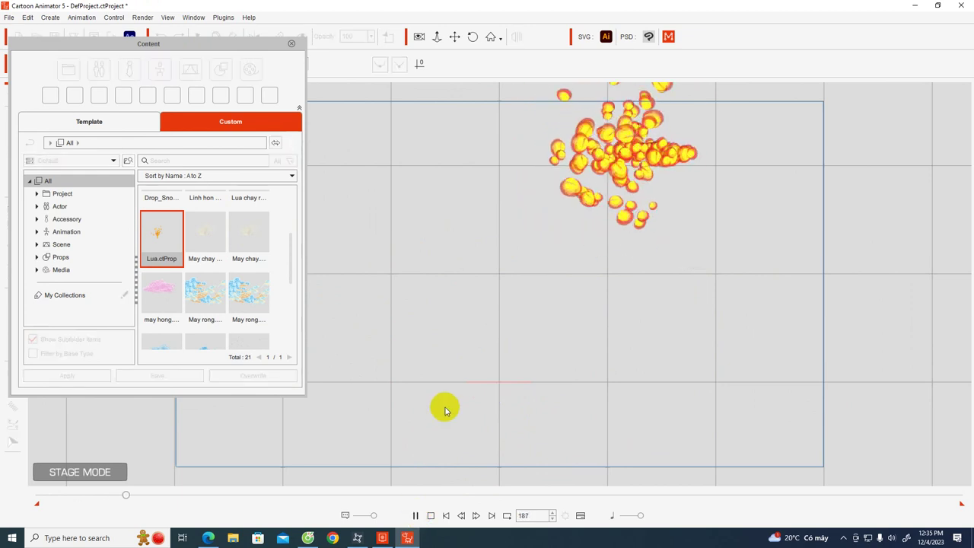
{"action": "left_click", "coordinate": [415, 517]}
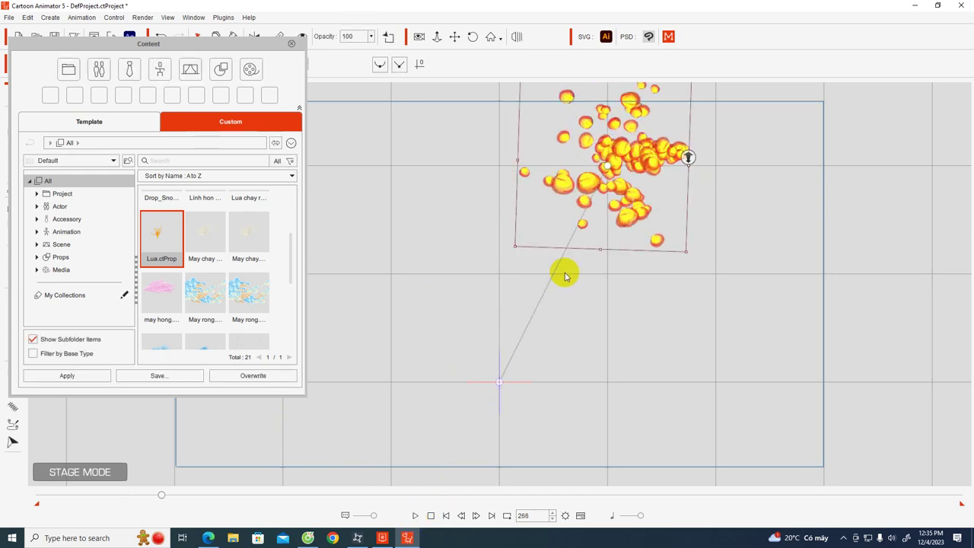
{"action": "key", "text": "Delete"}
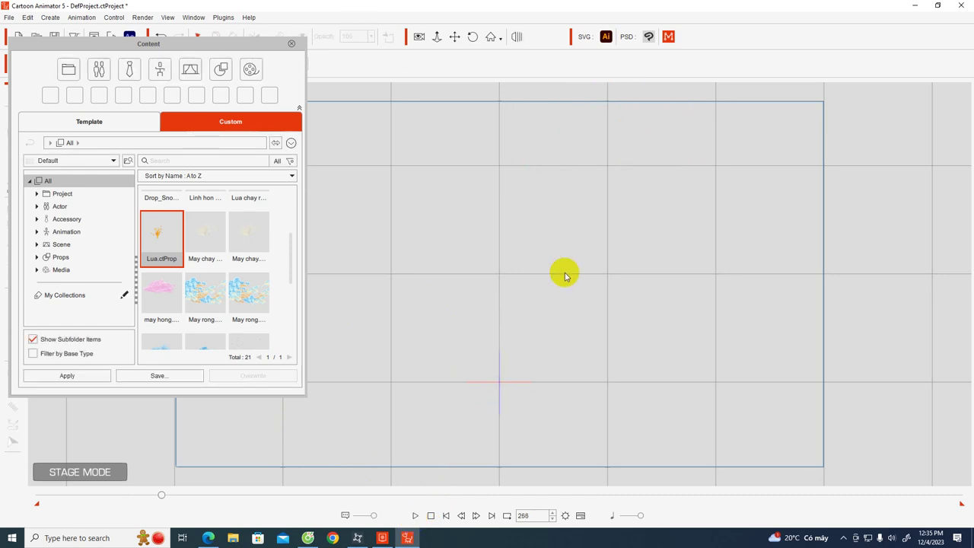
- Try loading the May rong project from the custom library, cancel it, and save the current project as Gioi thieu
{"action": "double_click", "coordinate": [206, 296]}
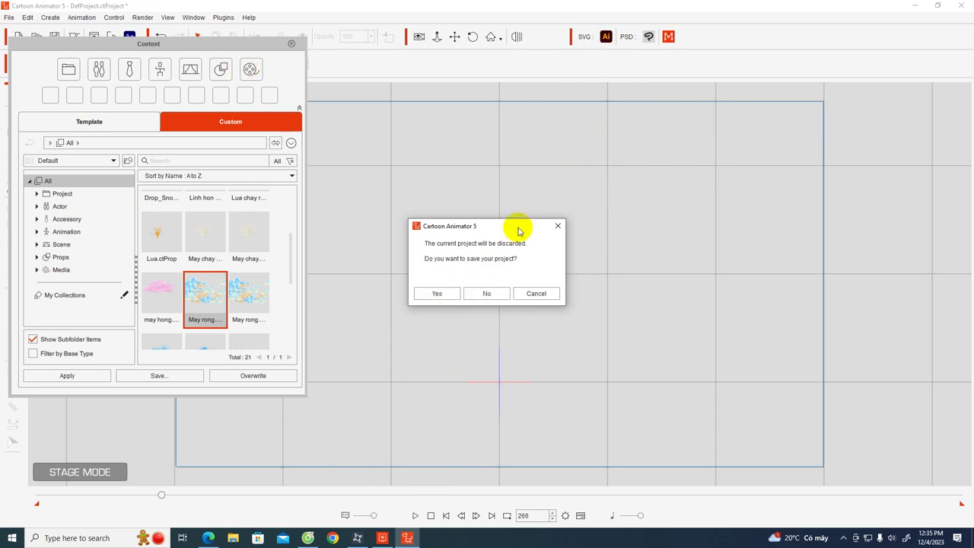
{"action": "left_click", "coordinate": [538, 294]}
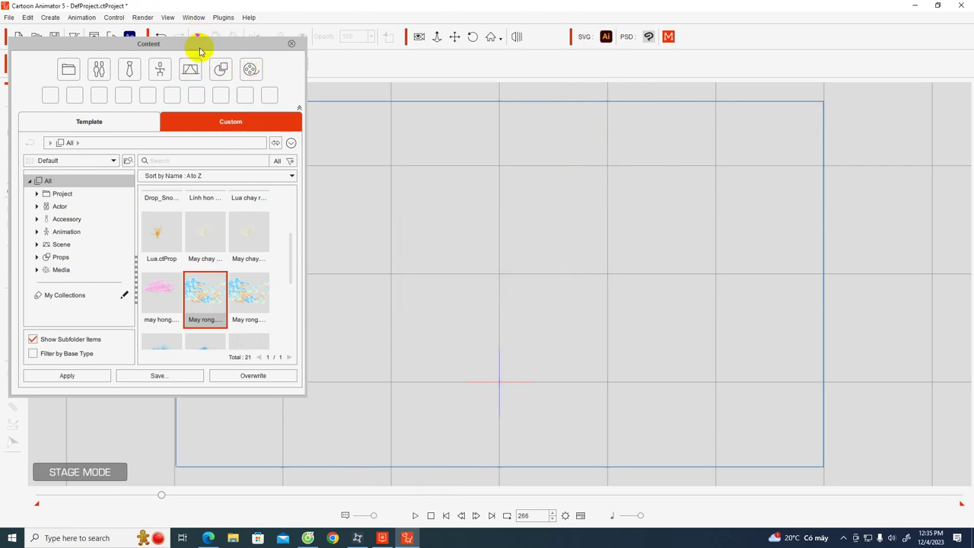
{"action": "left_click_drag", "start_coordinate": [225, 44], "coordinate": [587, 52]}
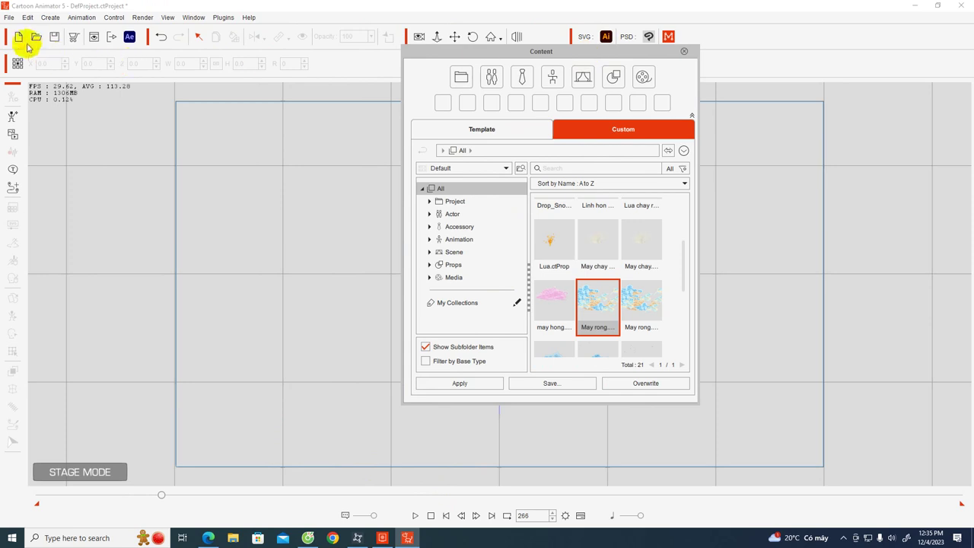
{"action": "left_click", "coordinate": [9, 19]}
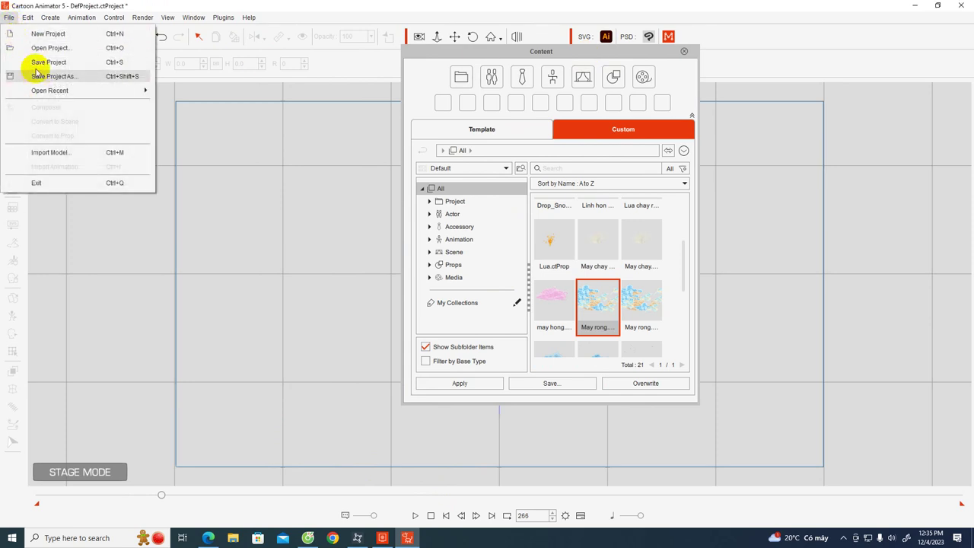
{"action": "left_click", "coordinate": [38, 68]}
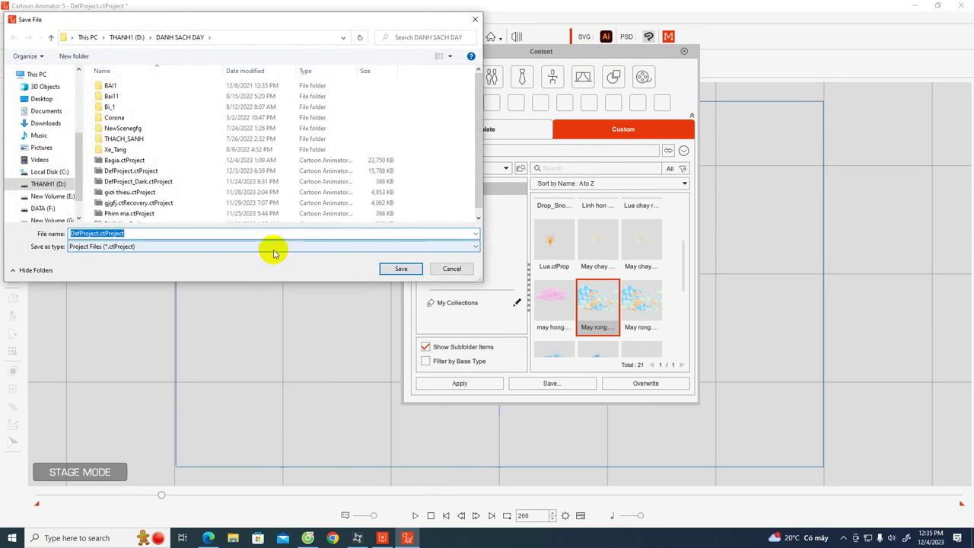
{"action": "type", "text": "Gioi thieu"}
{"action": "key", "text": "Return"}
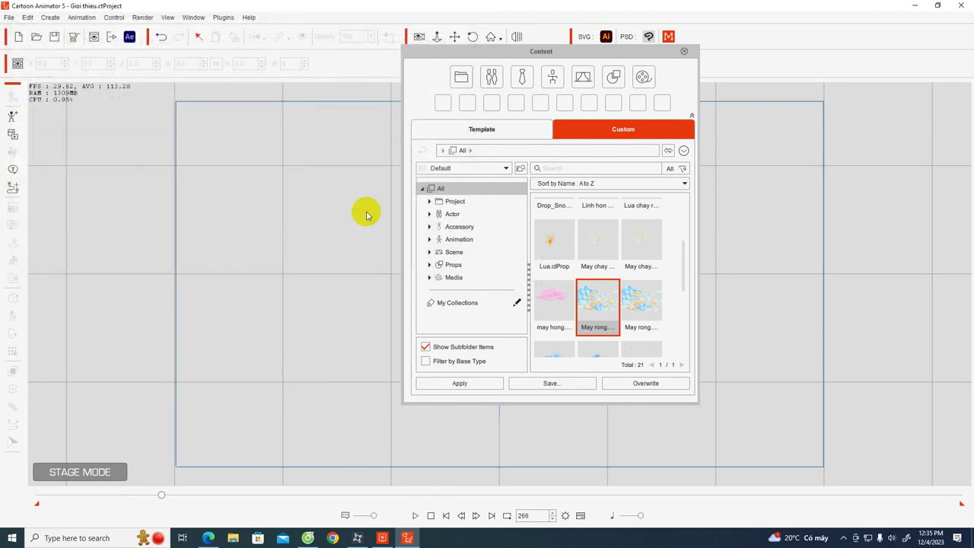
- Add the May rong cloud prop from the custom library to the stage and move the content window off the clouds
{"action": "left_click_drag", "start_coordinate": [533, 51], "coordinate": [209, 50]}
{"action": "scroll", "coordinate": [246, 285], "scroll_direction": "down", "scroll_amount": 1}
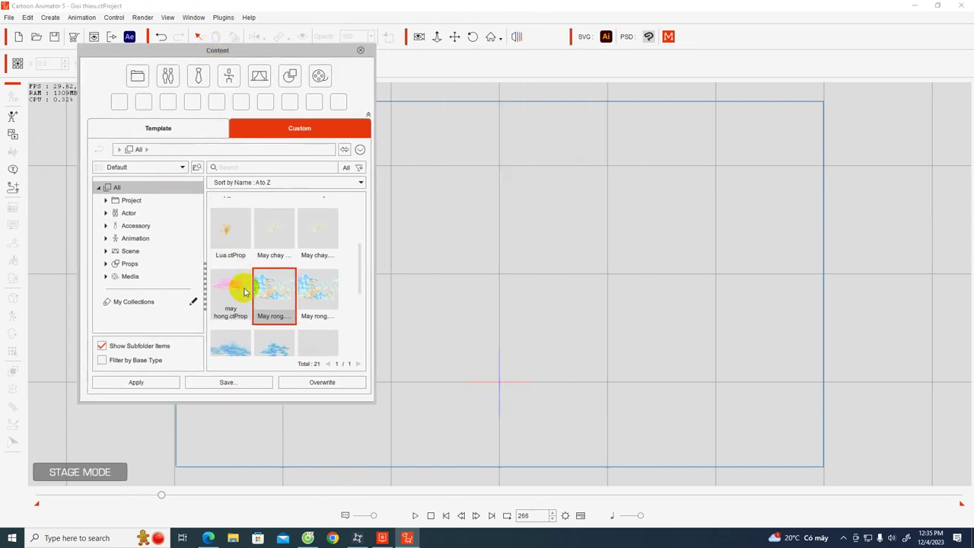
{"action": "left_click", "coordinate": [318, 283]}
{"action": "double_click", "coordinate": [318, 283]}
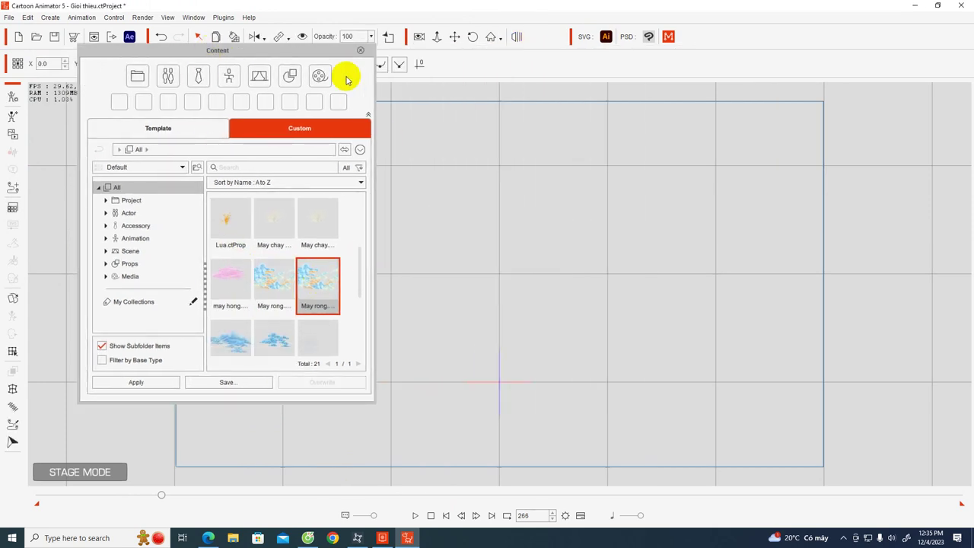
{"action": "left_click_drag", "start_coordinate": [297, 50], "coordinate": [103, 102]}
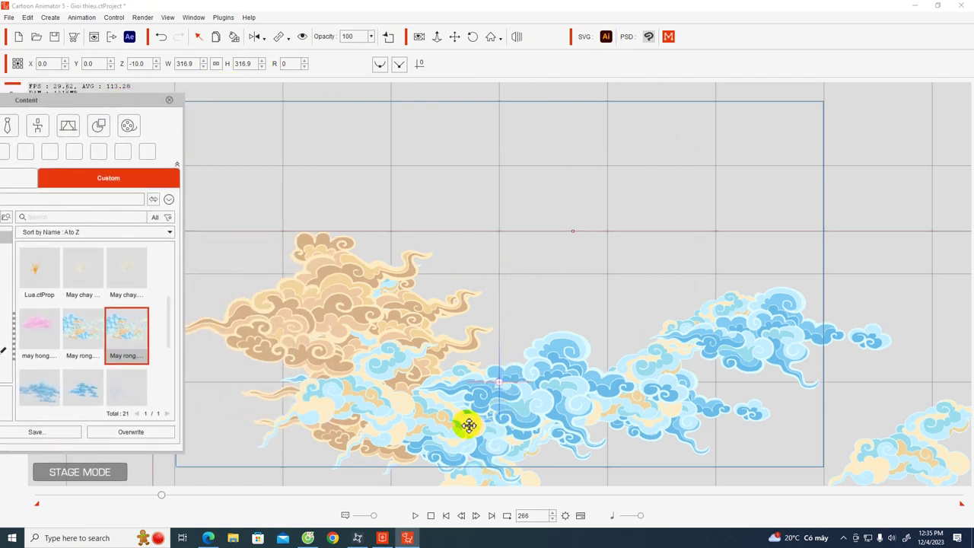
{"action": "left_click_drag", "start_coordinate": [112, 101], "coordinate": [757, 15]}
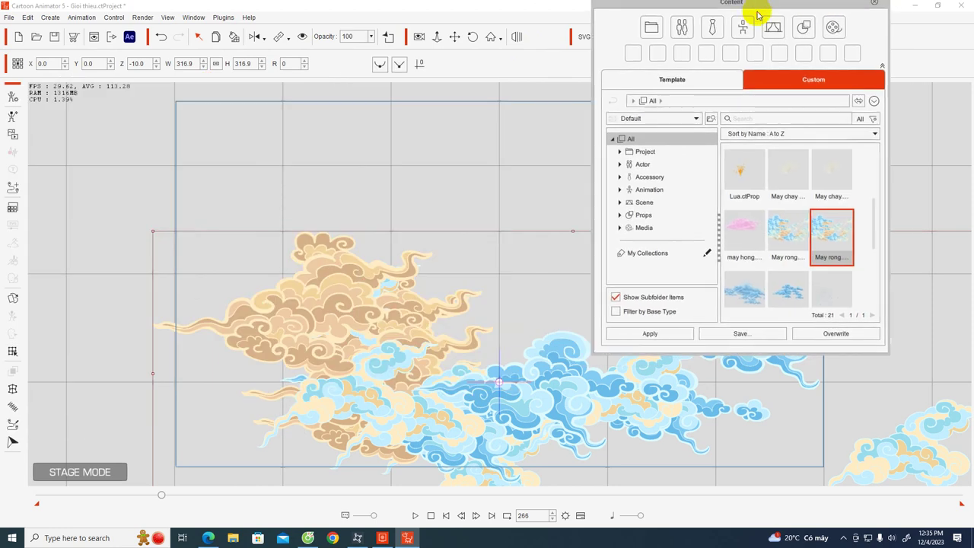
- Raise the cloud prop to Y 100 at frame 266 and at frame 1, keeping the content window clear of it
{"action": "key", "text": "ctrl+z"}
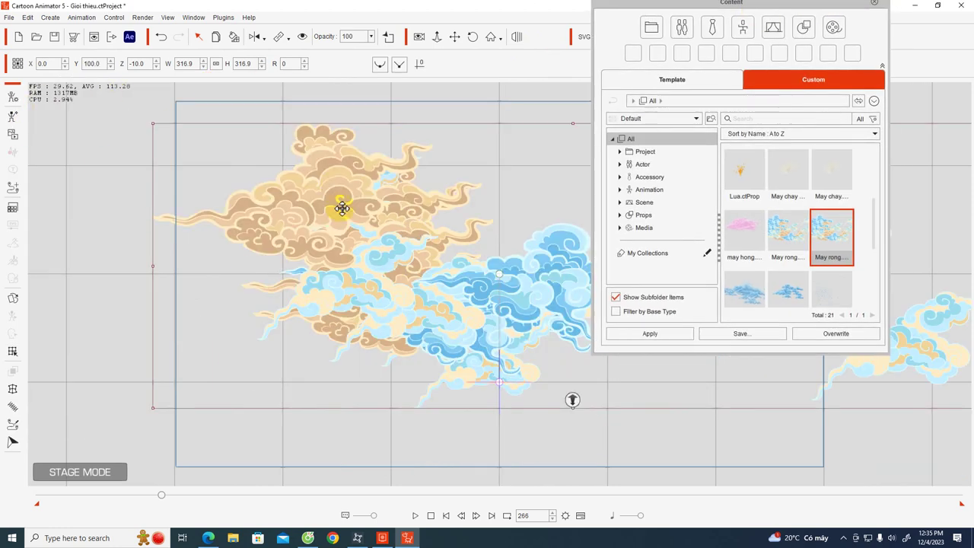
{"action": "left_click_drag", "start_coordinate": [793, 13], "coordinate": [4, 104]}
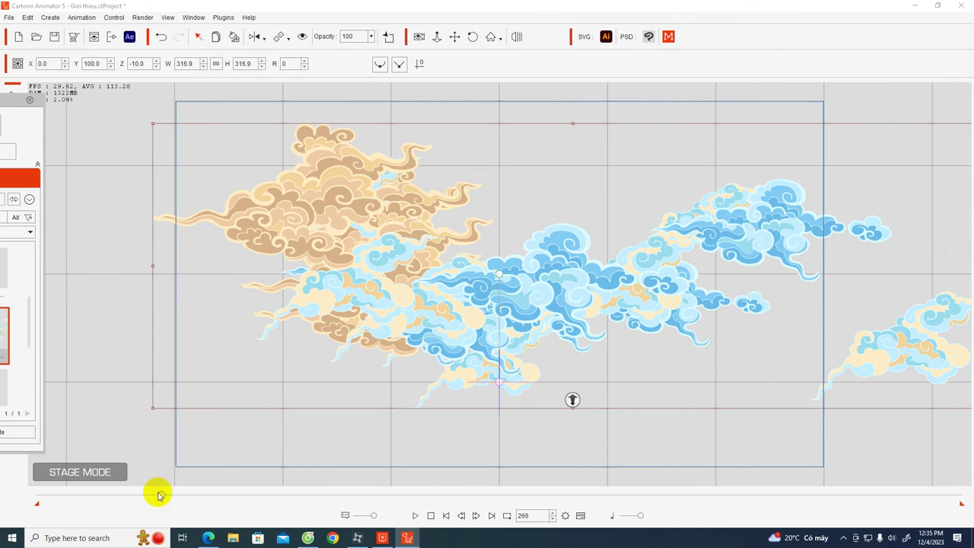
{"action": "left_click_drag", "start_coordinate": [50, 496], "coordinate": [37, 496]}
{"action": "left_click_drag", "start_coordinate": [411, 339], "coordinate": [412, 232]}
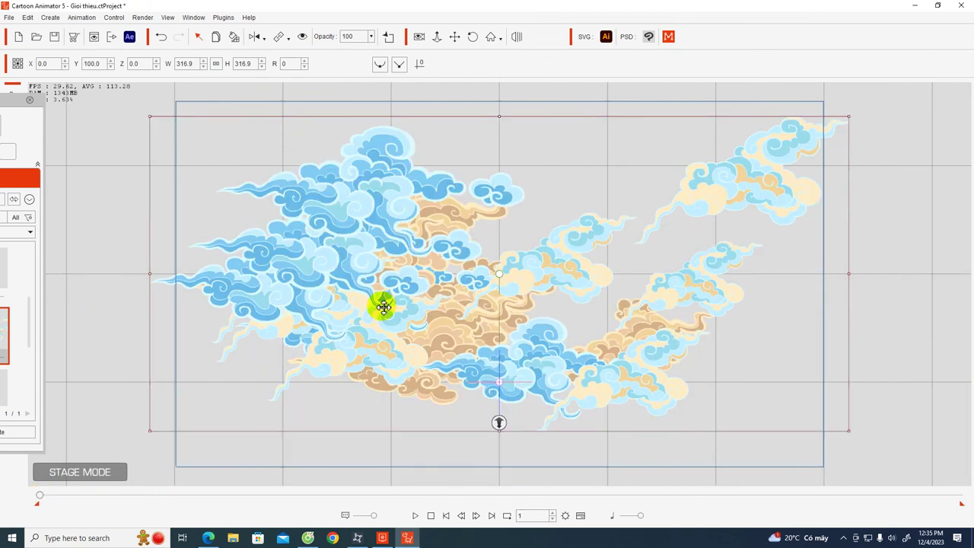
- Play back the cloud animation, bring the content window back into view and make it taller, and pause playback
{"action": "left_click", "coordinate": [414, 517]}
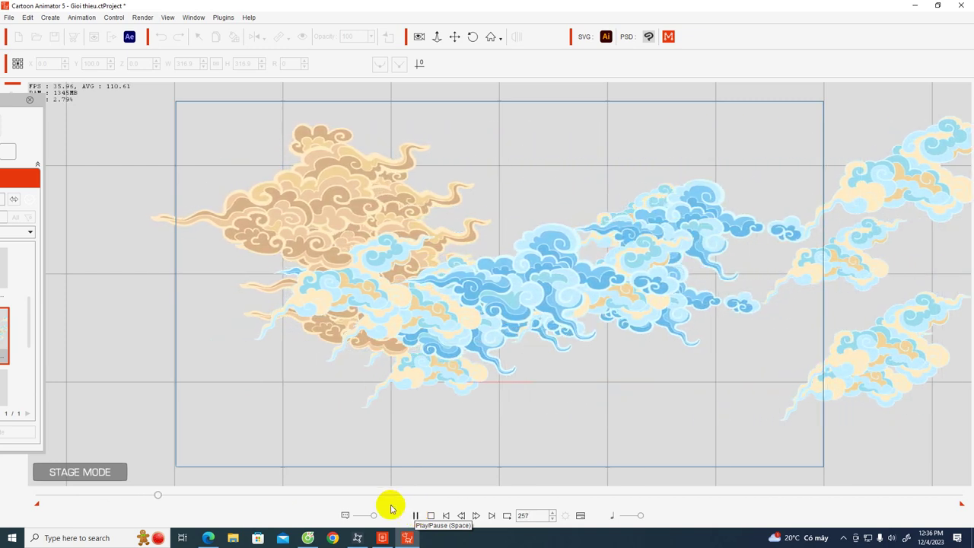
{"action": "left_click_drag", "start_coordinate": [12, 99], "coordinate": [169, 39]}
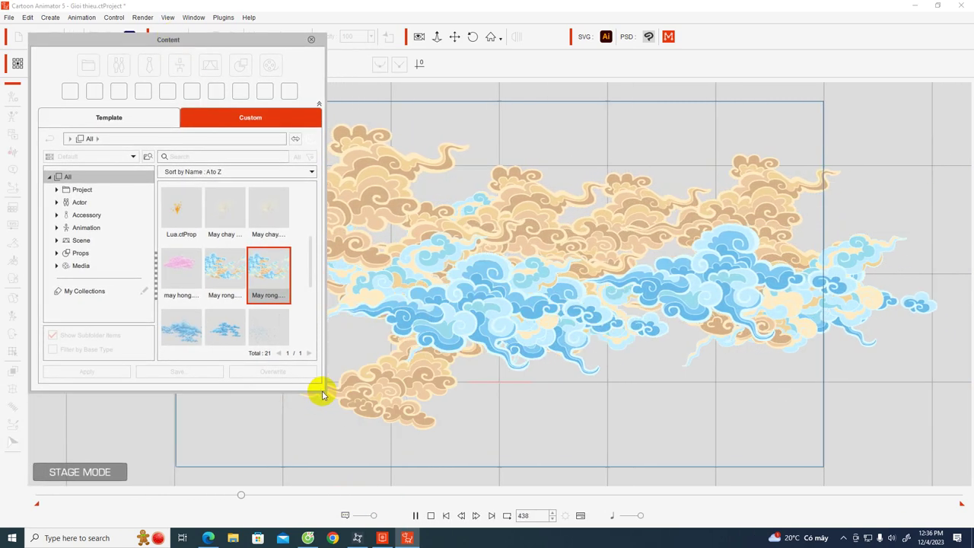
{"action": "left_click_drag", "start_coordinate": [324, 393], "coordinate": [311, 441]}
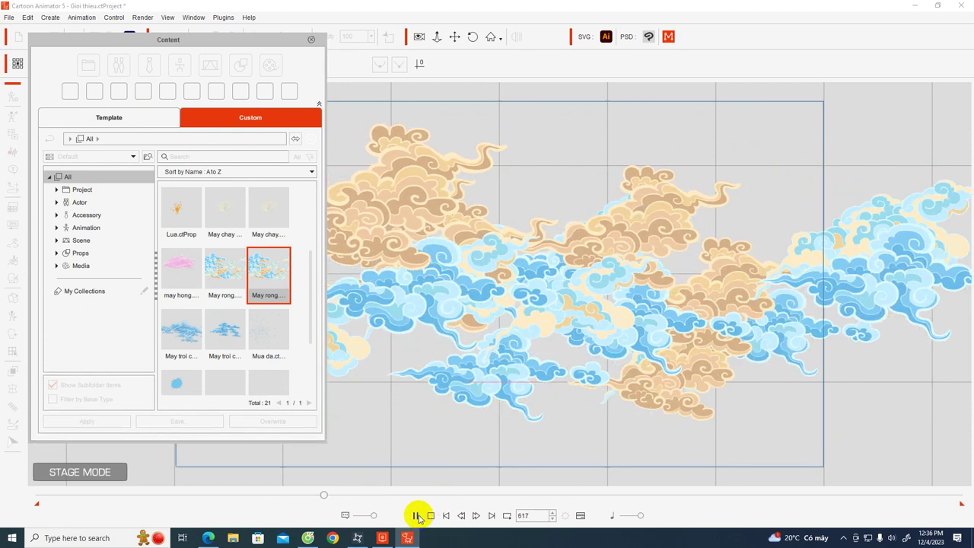
{"action": "left_click", "coordinate": [416, 515]}
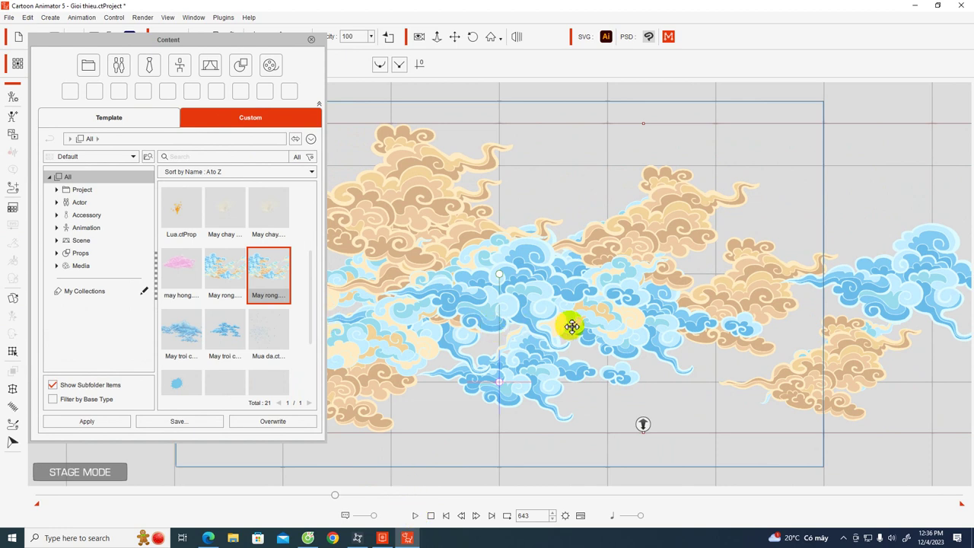
- Delete the cloud prop from the stage and return to the beginning of the custom library's content list
{"action": "key", "text": "Delete"}
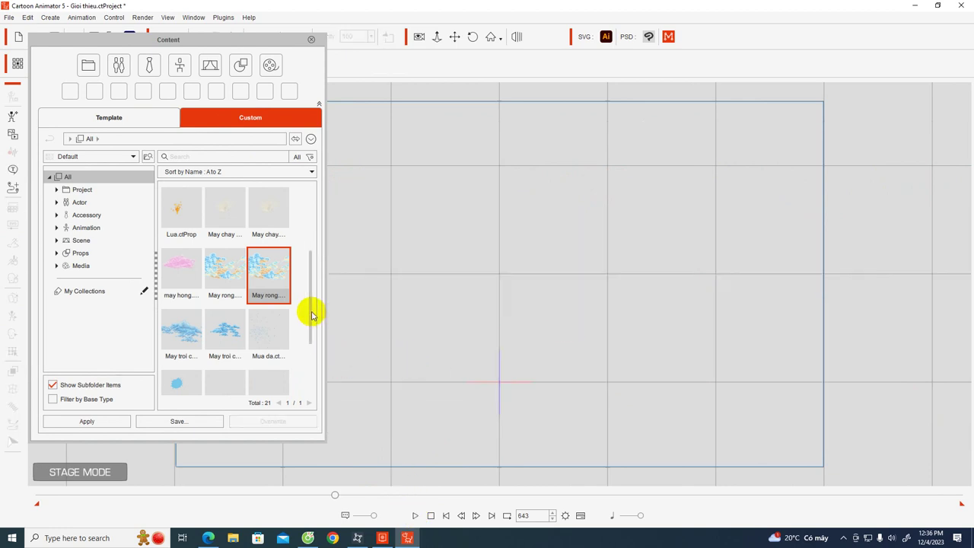
{"action": "left_click_drag", "start_coordinate": [311, 315], "coordinate": [302, 243]}
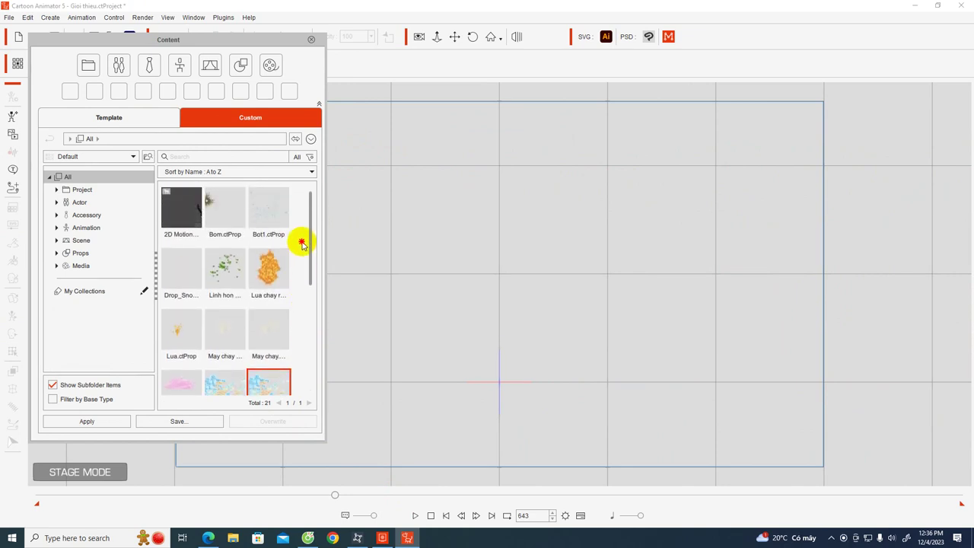
{"action": "left_click", "coordinate": [188, 207]}
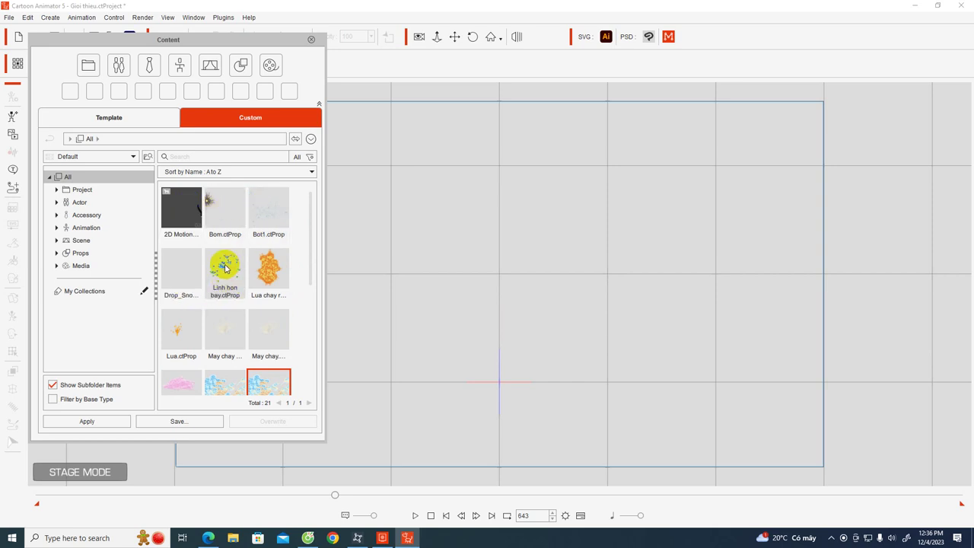
- Add the May chay 2 cloud prop from the custom library, move the content window off the stage, and return the timeline to frame 0
{"action": "scroll", "coordinate": [226, 297], "scroll_direction": "down", "scroll_amount": 1}
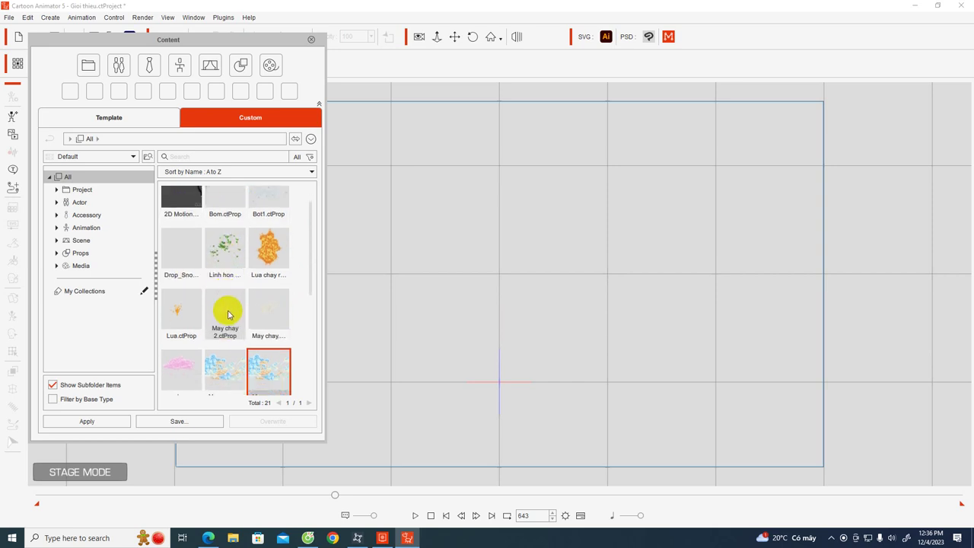
{"action": "left_click", "coordinate": [224, 315]}
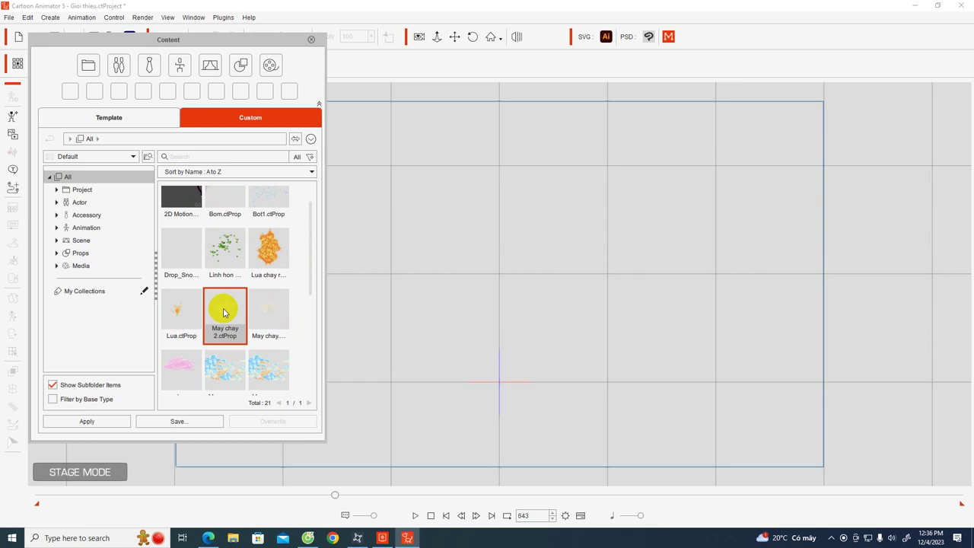
{"action": "double_click", "coordinate": [225, 314]}
{"action": "left_click_drag", "start_coordinate": [261, 43], "coordinate": [108, 72]}
{"action": "left_click_drag", "start_coordinate": [336, 497], "coordinate": [30, 491]}
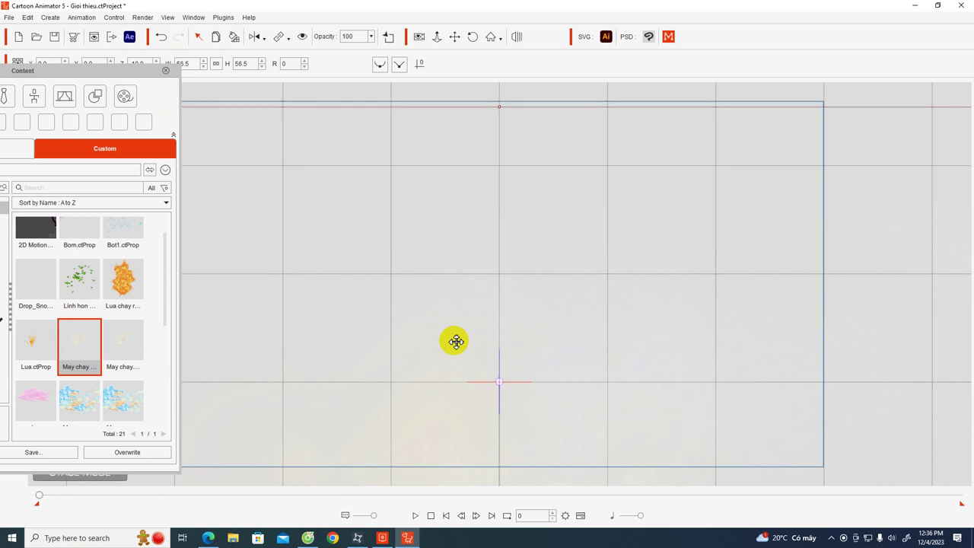
- Move the content window to clear the cloud prop's settings, and start a new project without saving the current one
{"action": "left_click_drag", "start_coordinate": [131, 72], "coordinate": [799, 73]}
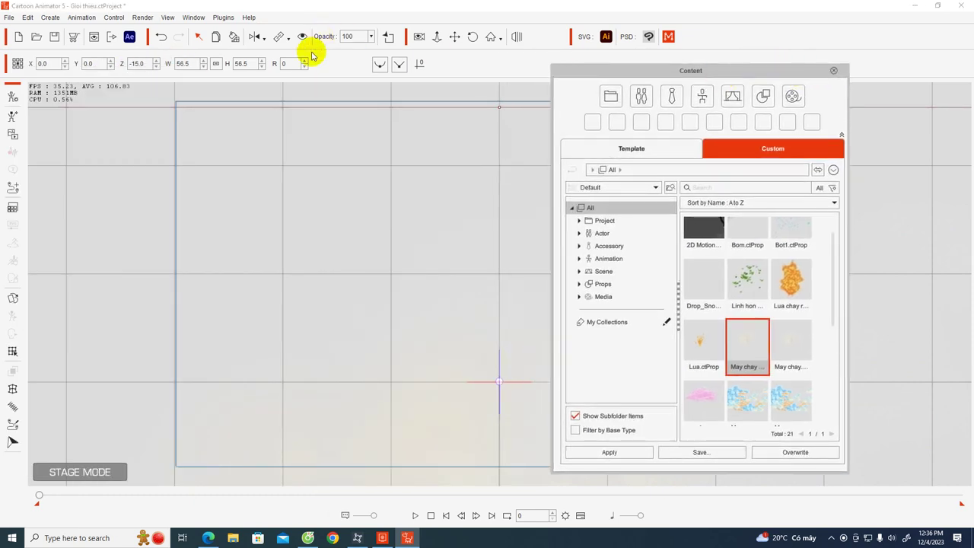
{"action": "left_click", "coordinate": [19, 38]}
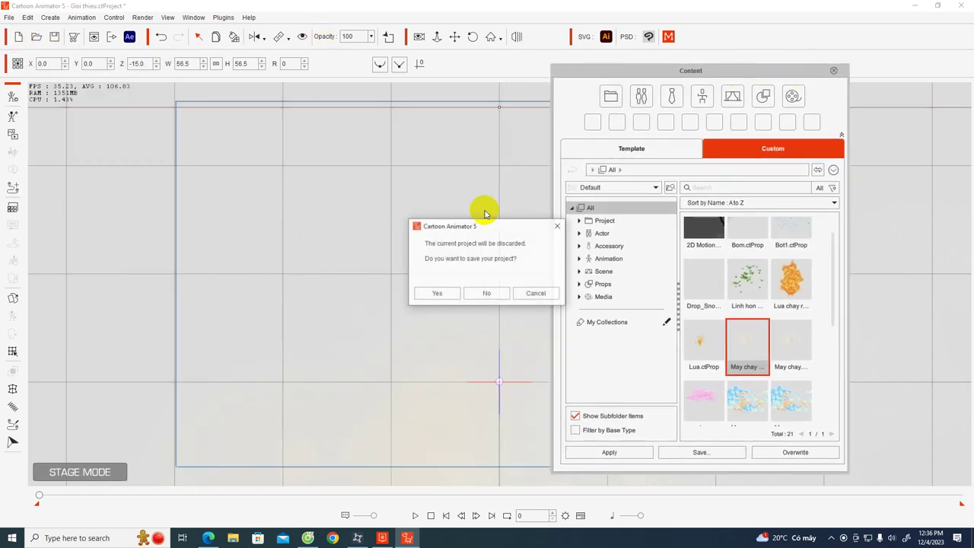
{"action": "left_click", "coordinate": [485, 293]}
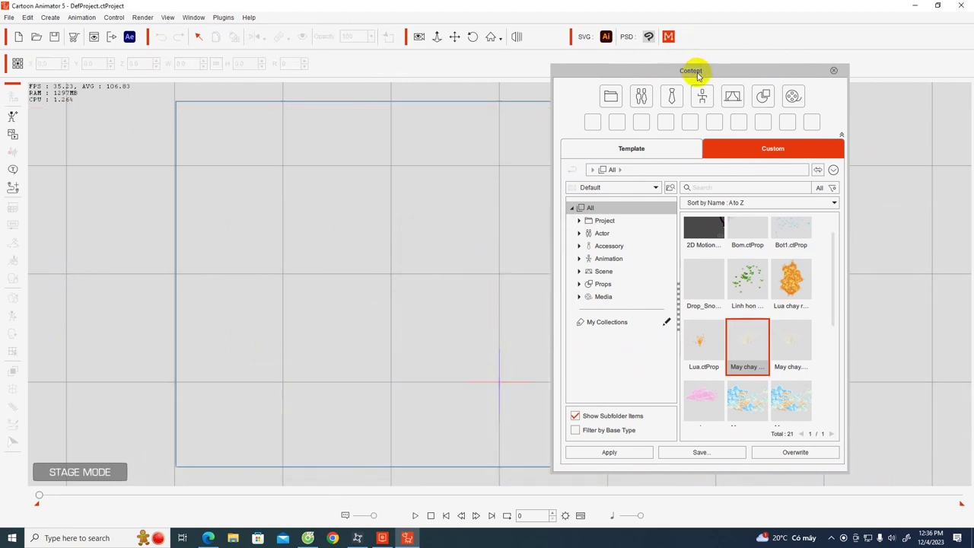
- Place the May chay 2 cloud prop on the stage at X -200, Y 200 and move the content window off the clouds
{"action": "left_click_drag", "start_coordinate": [747, 340], "coordinate": [411, 255]}
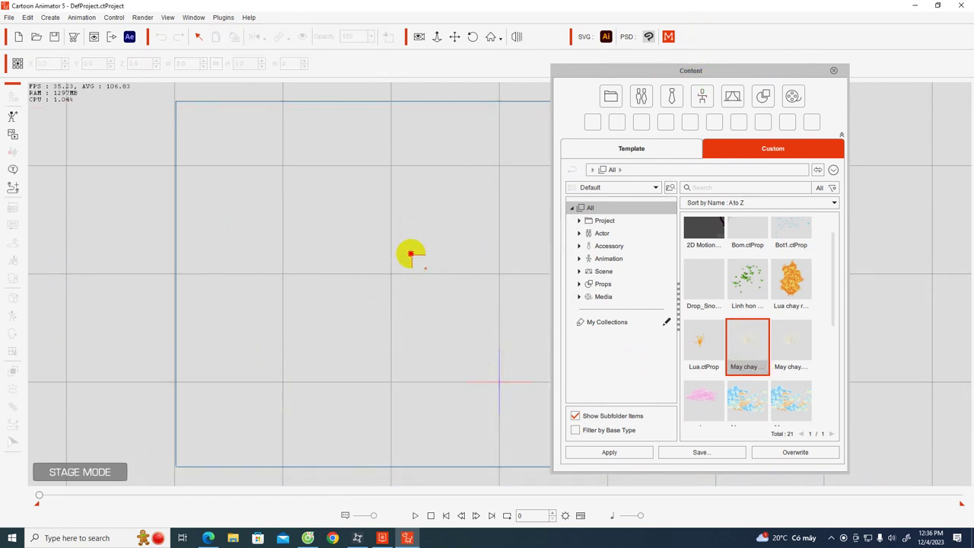
{"action": "left_click_drag", "start_coordinate": [320, 175], "coordinate": [320, 175]}
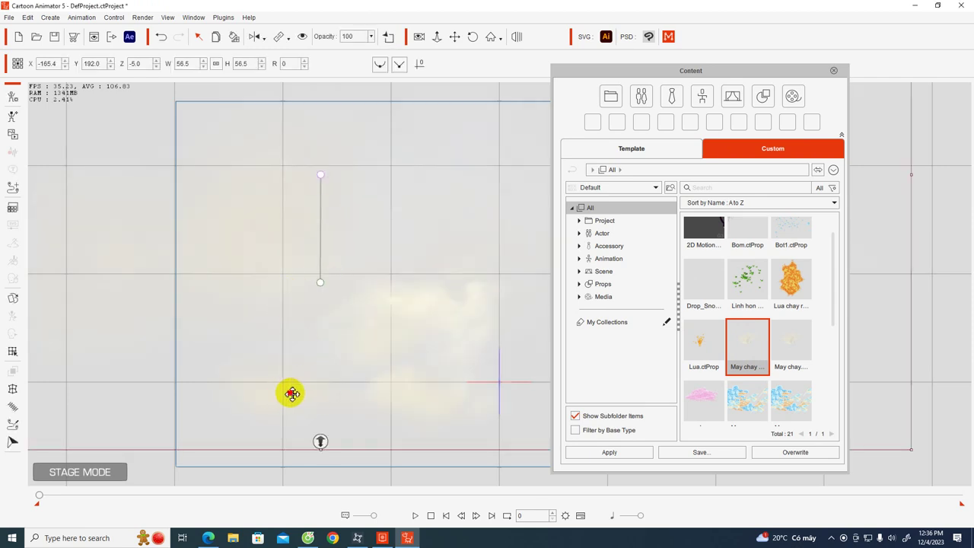
{"action": "mouse_move", "coordinate": [292, 393]}
{"action": "left_mouse_down"}
{"action": "mouse_move", "coordinate": [360, 388]}
{"action": "mouse_move", "coordinate": [289, 392]}
{"action": "left_mouse_up"}
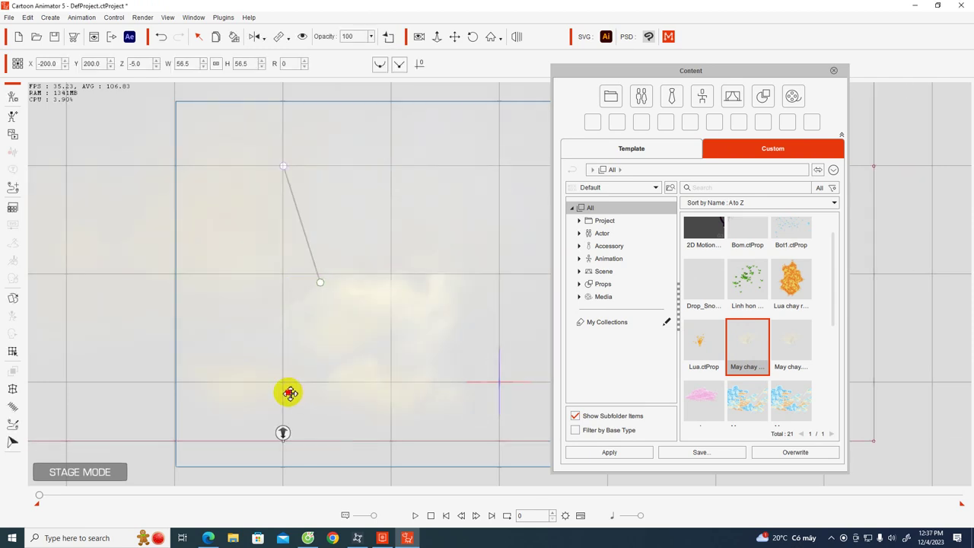
{"action": "left_click_drag", "start_coordinate": [666, 74], "coordinate": [0, 59]}
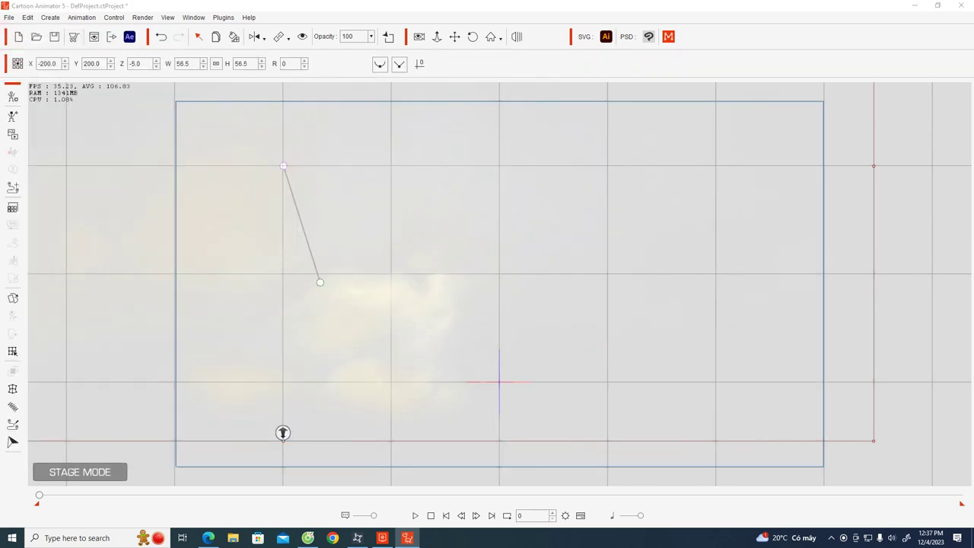
- Play back the drifting cloud animation, pause it, and delete the cloud prop from the stage
{"action": "left_click", "coordinate": [415, 517]}
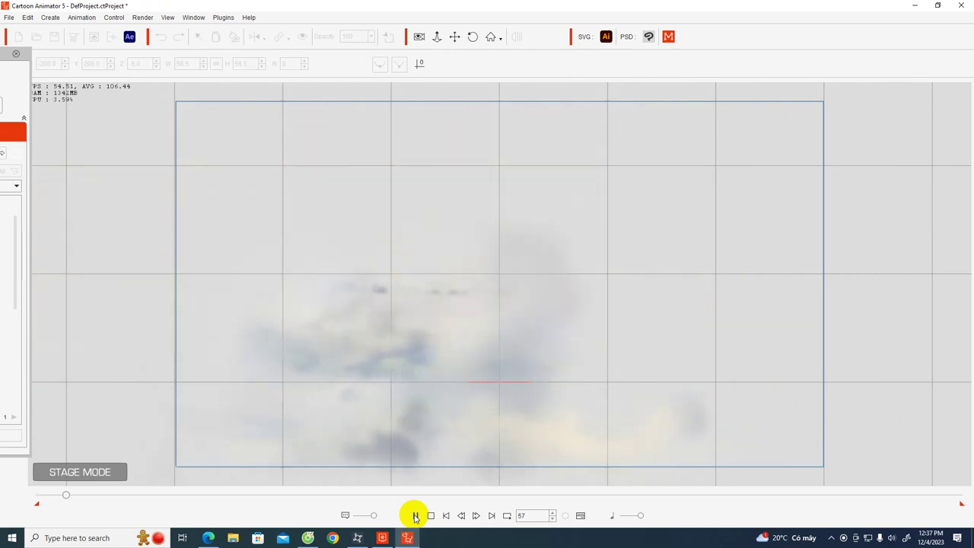
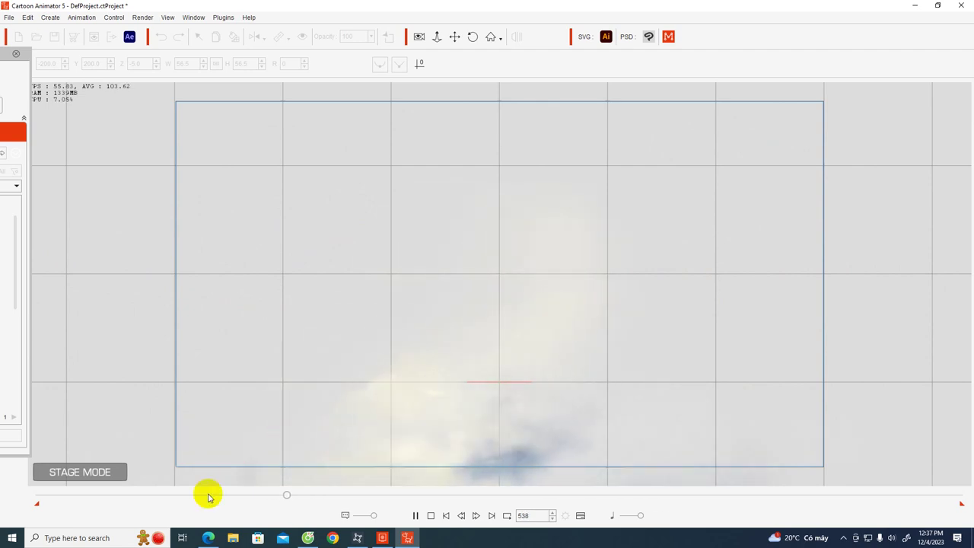
{"action": "left_click", "coordinate": [415, 515]}
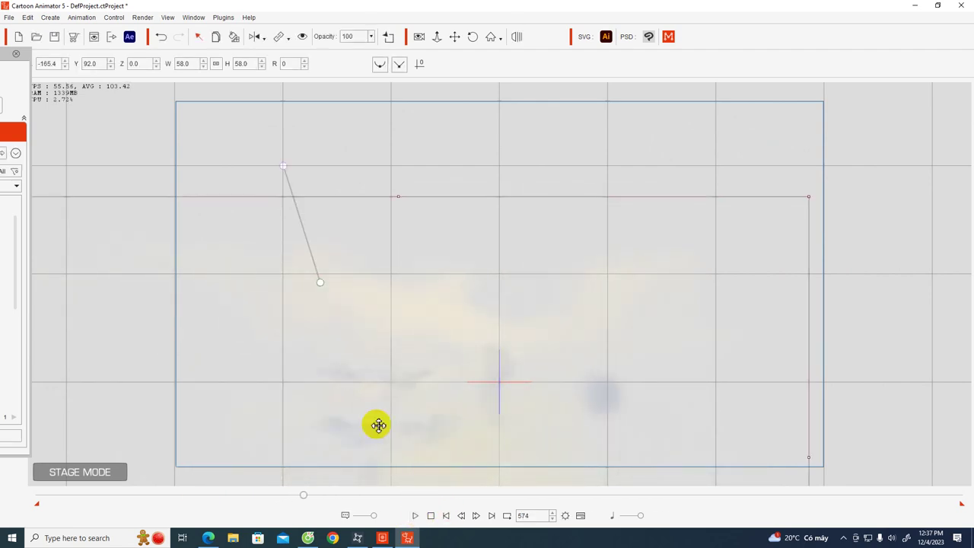
{"action": "left_click", "coordinate": [360, 354]}
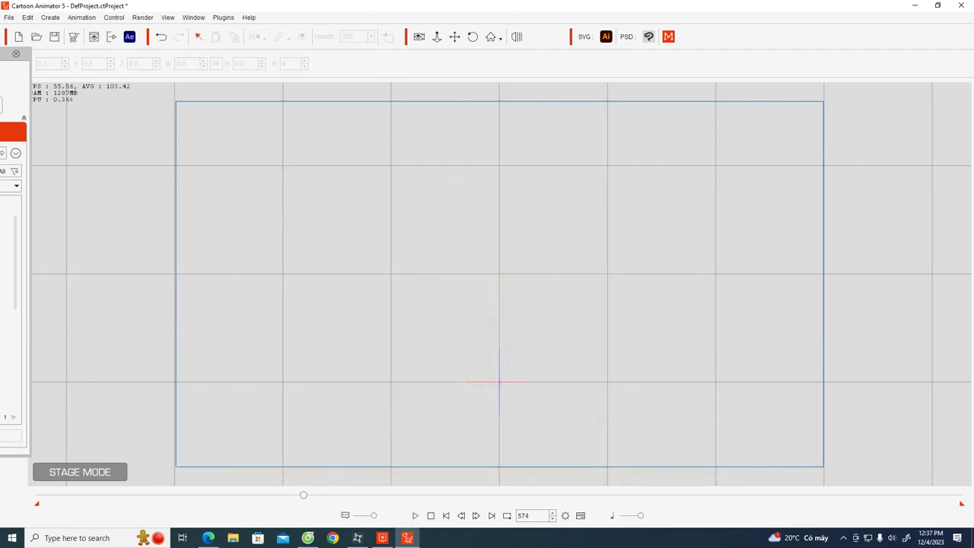
- Bring the content window back, add the Mua da rain prop from the custom library, and move the window off the raindrops
{"action": "left_click_drag", "start_coordinate": [0, 53], "coordinate": [344, 38]}
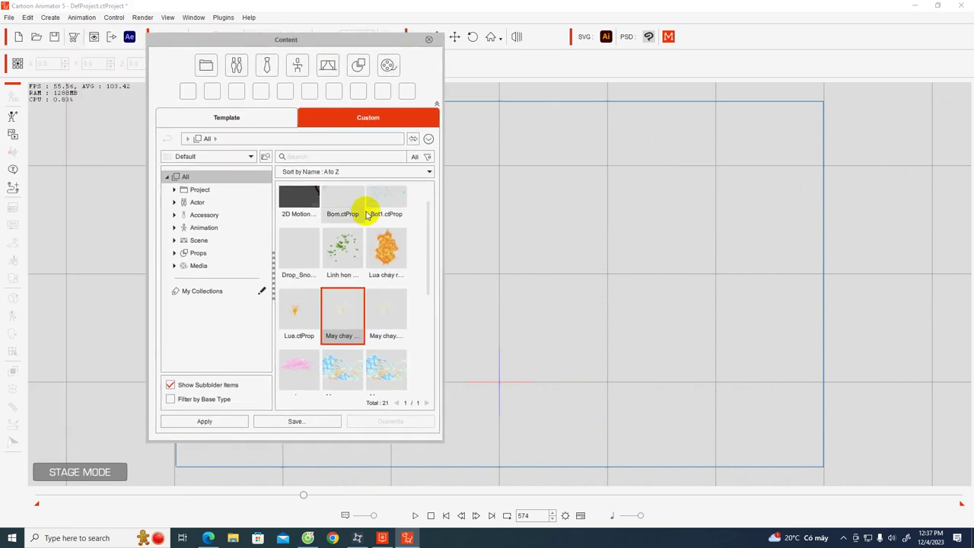
{"action": "scroll", "coordinate": [365, 209], "scroll_direction": "up", "scroll_amount": 1}
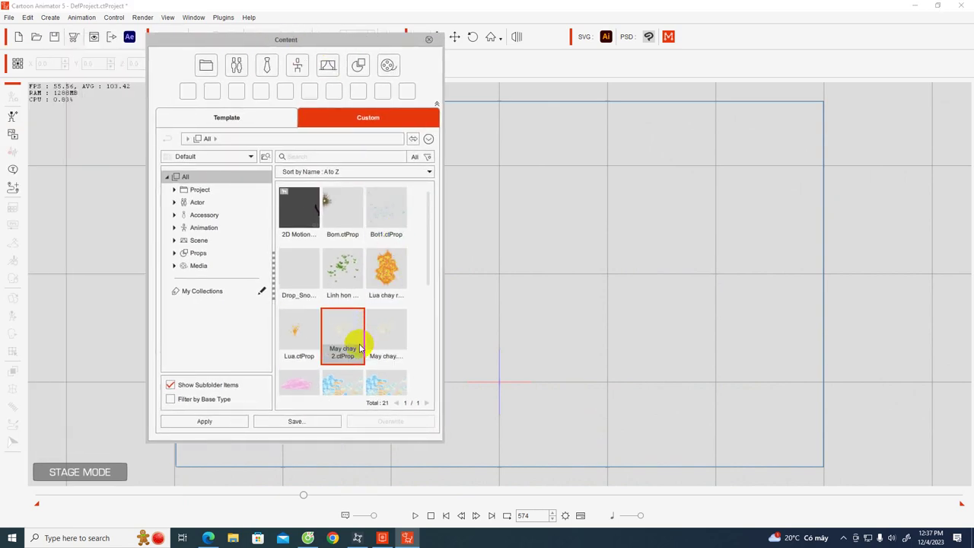
{"action": "scroll", "coordinate": [386, 338], "scroll_direction": "down", "scroll_amount": 2}
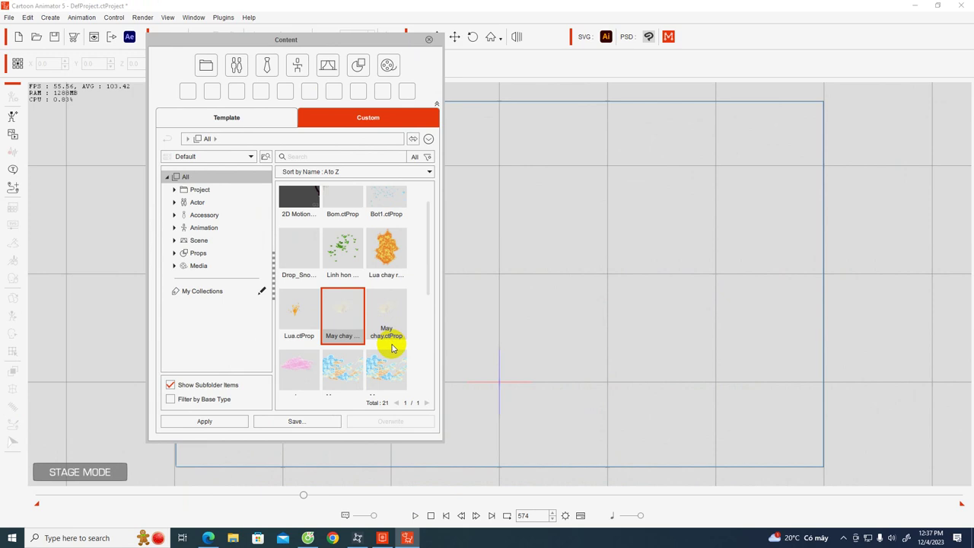
{"action": "scroll", "coordinate": [392, 348], "scroll_direction": "down", "scroll_amount": 3}
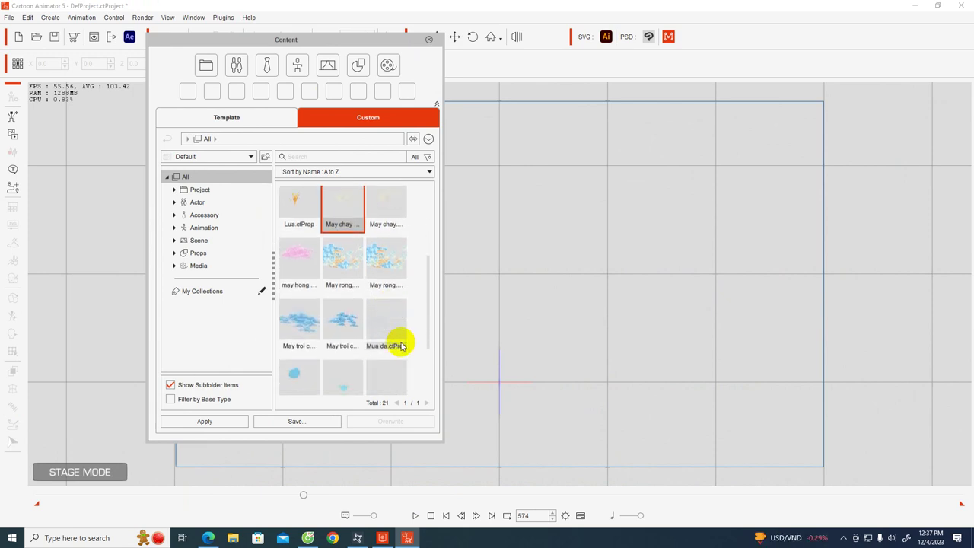
{"action": "left_click", "coordinate": [386, 331]}
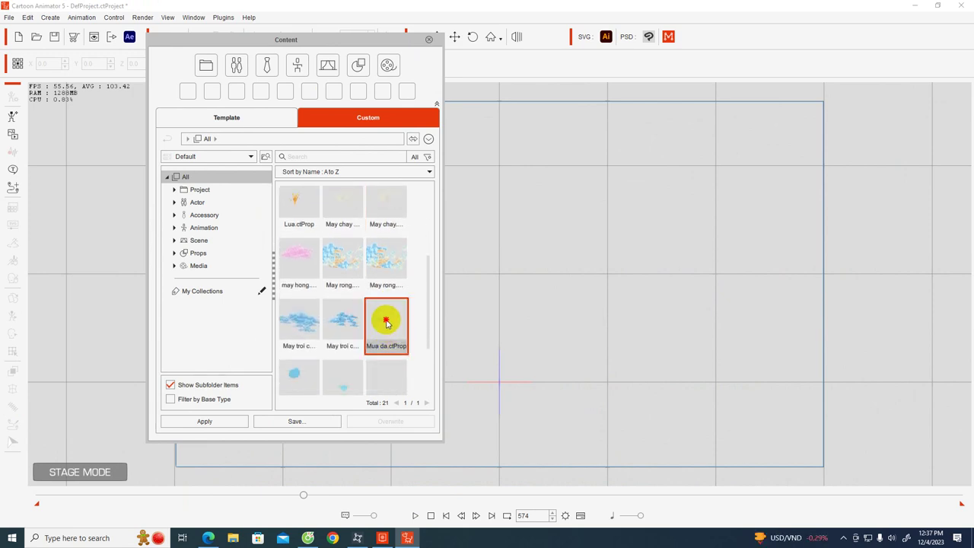
{"action": "double_click", "coordinate": [387, 323]}
{"action": "left_click_drag", "start_coordinate": [367, 42], "coordinate": [18, 51]}
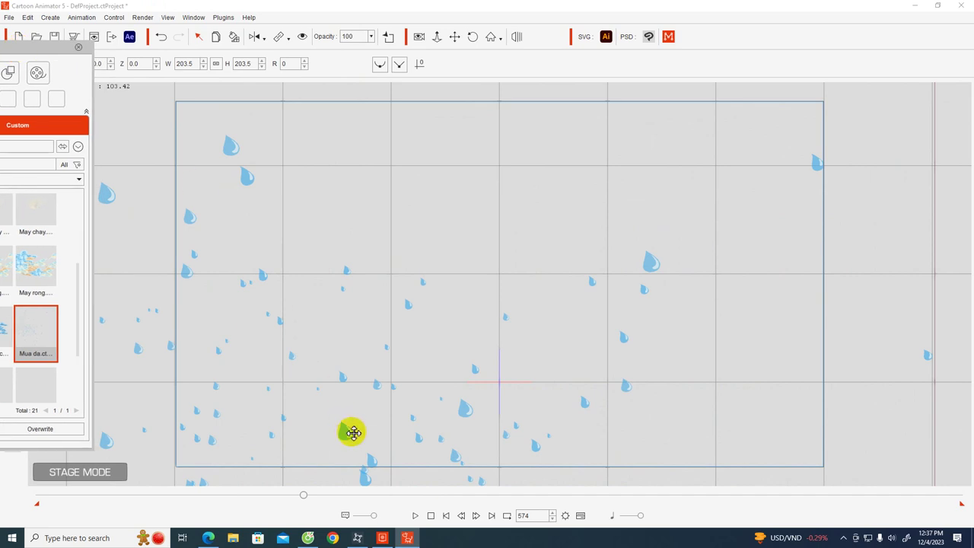
- Play back the rain animation, bring the content window back into view, and pause playback
{"action": "left_click", "coordinate": [417, 516]}
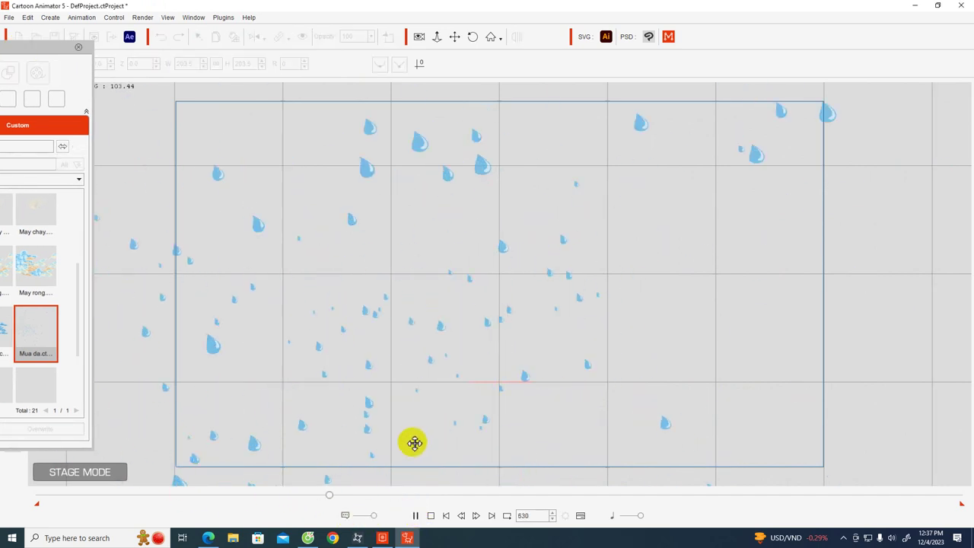
{"action": "left_click_drag", "start_coordinate": [66, 43], "coordinate": [488, 60]}
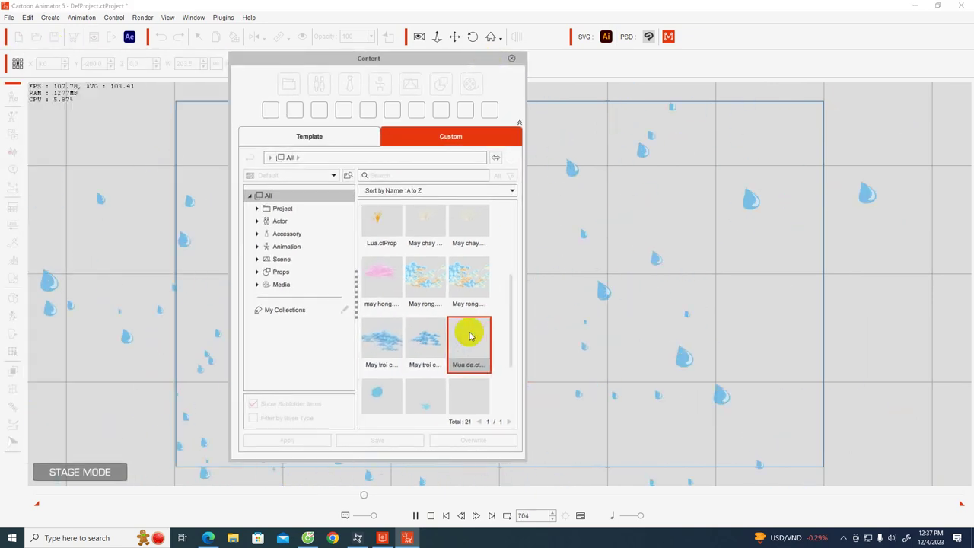
{"action": "left_click", "coordinate": [419, 512]}
{"action": "left_click_drag", "start_coordinate": [391, 64], "coordinate": [285, 55]}
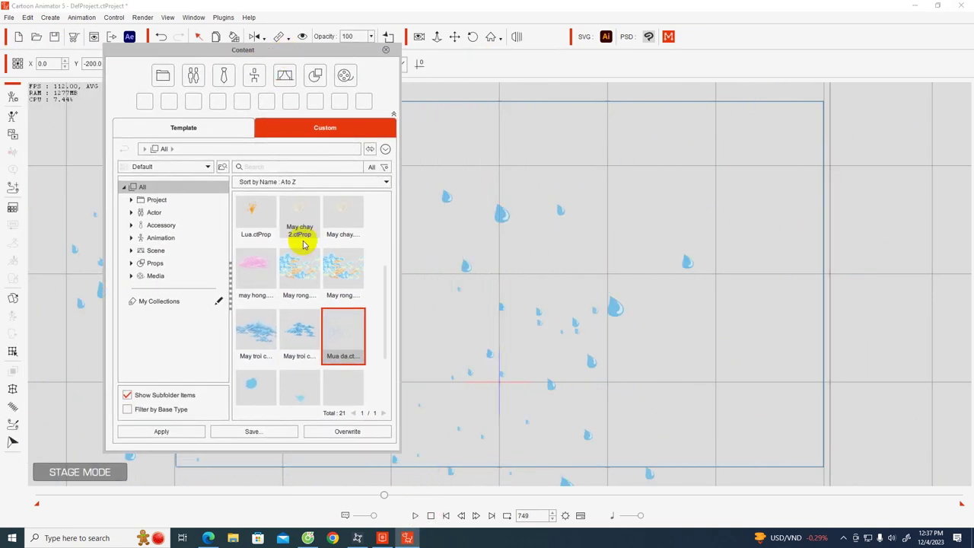
- Return to the earlier props in the custom library, move the content window aside, and delete the rain prop from the stage
{"action": "scroll", "coordinate": [304, 268], "scroll_direction": "up", "scroll_amount": 1}
{"action": "scroll", "coordinate": [303, 268], "scroll_direction": "up", "scroll_amount": 3}
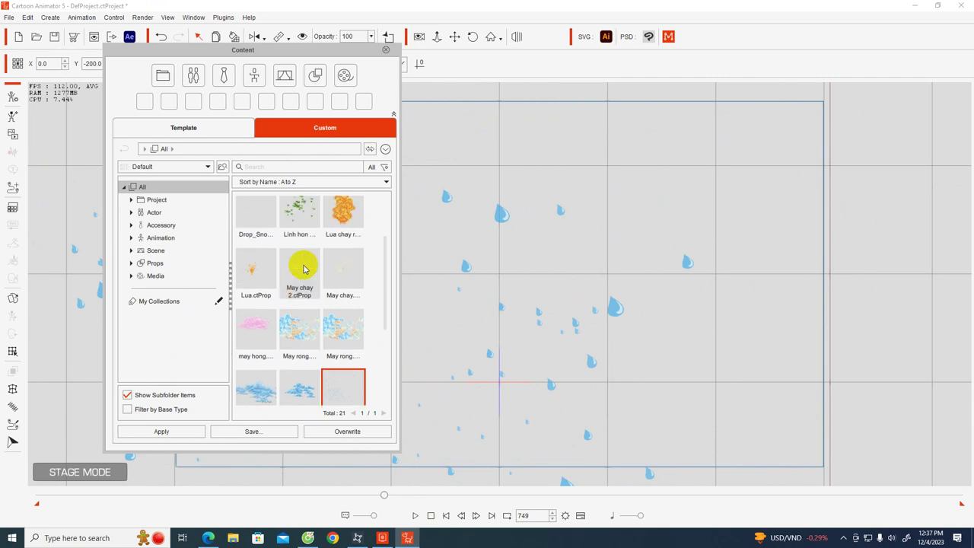
{"action": "left_click_drag", "start_coordinate": [257, 245], "coordinate": [473, 261]}
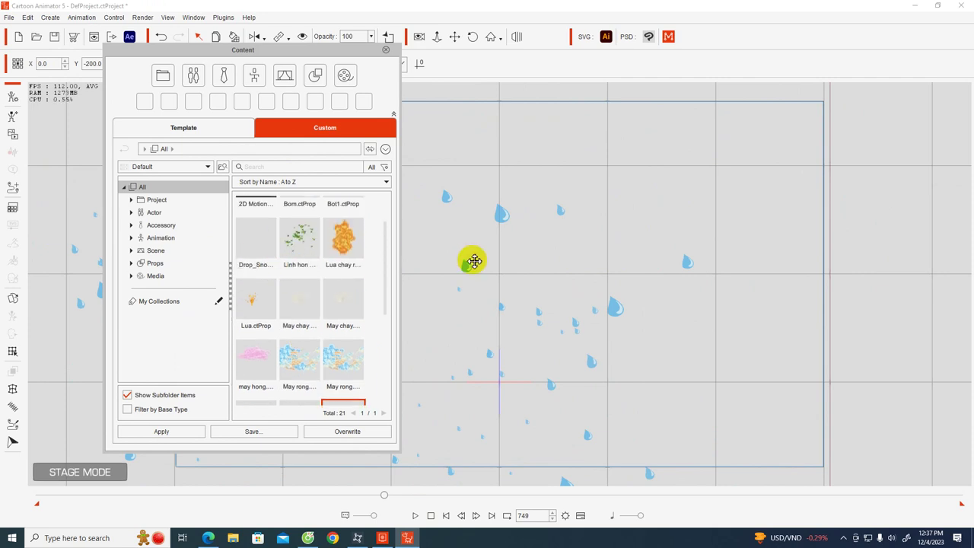
{"action": "left_click_drag", "start_coordinate": [304, 55], "coordinate": [784, 37]}
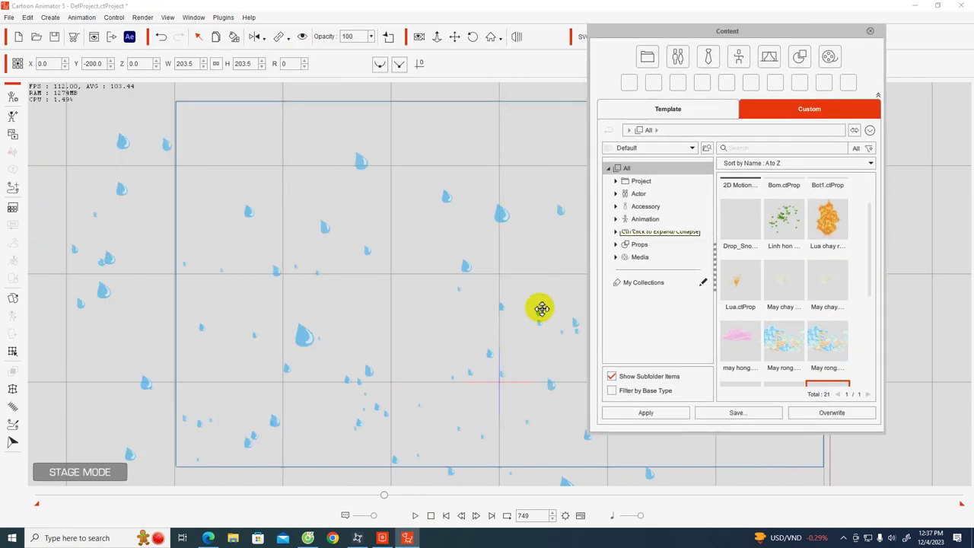
{"action": "left_click", "coordinate": [328, 304]}
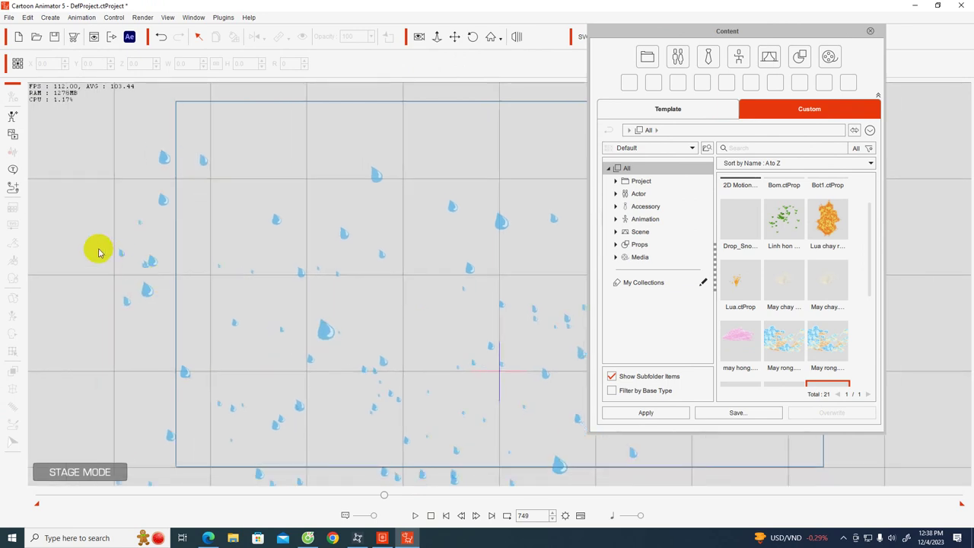
{"action": "left_click_drag", "start_coordinate": [98, 249], "coordinate": [163, 304]}
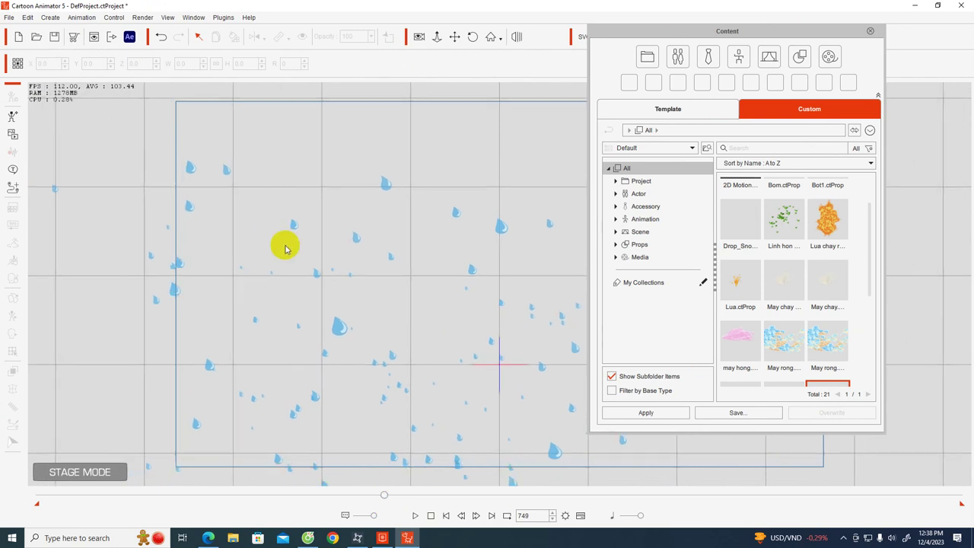
{"action": "left_click", "coordinate": [341, 331]}
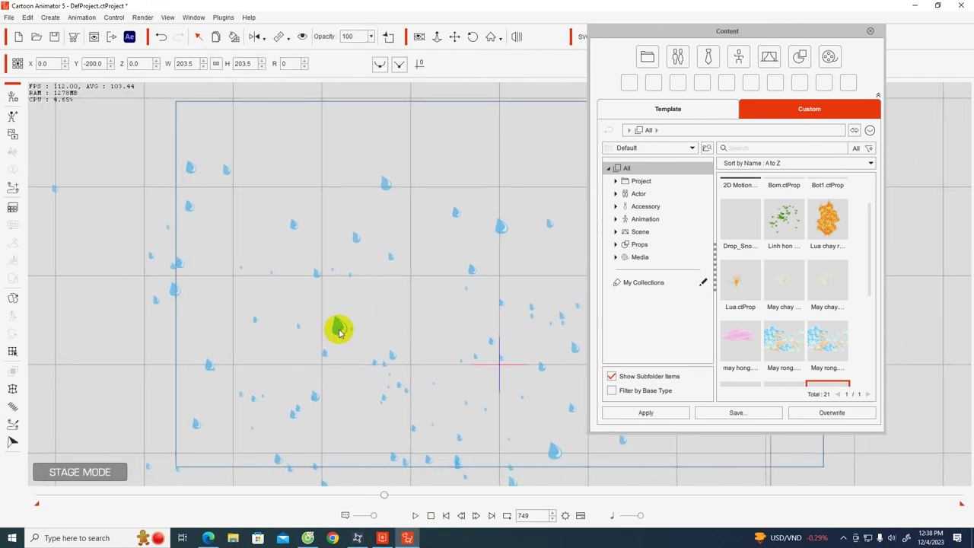
{"action": "key", "text": "Delete"}
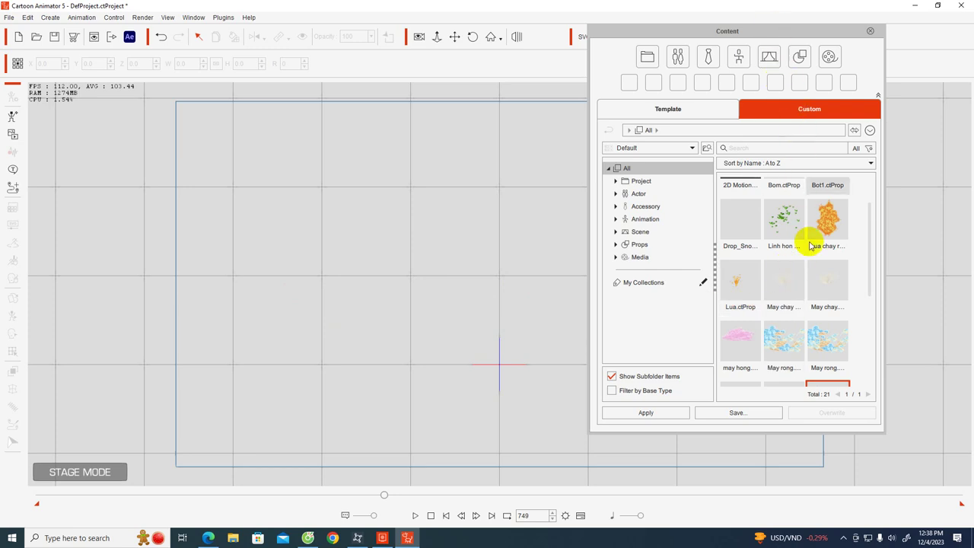
- Place the Drop_Snow prop on the stage at X -200, Y 300, play back the snowfall, and pause it
{"action": "left_click", "coordinate": [746, 223]}
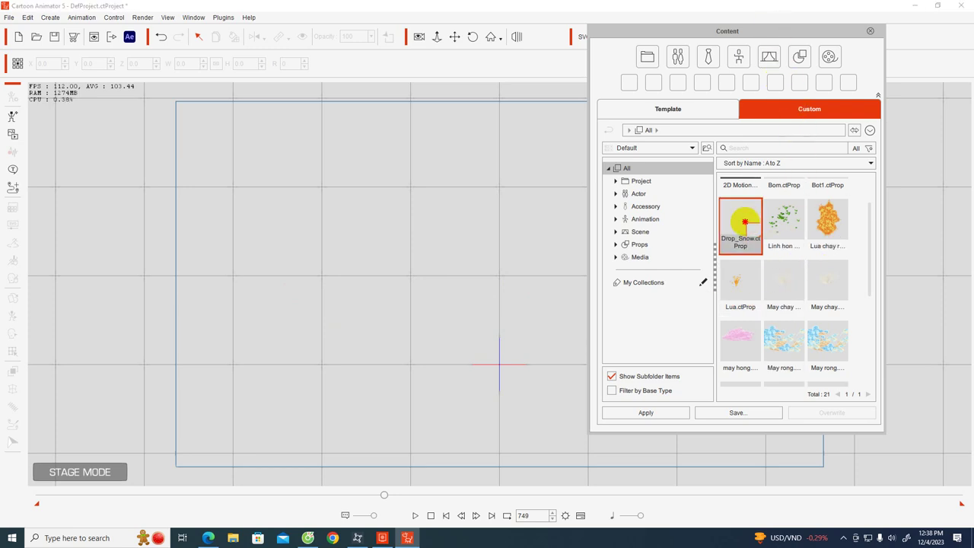
{"action": "left_click_drag", "start_coordinate": [506, 226], "coordinate": [332, 212]}
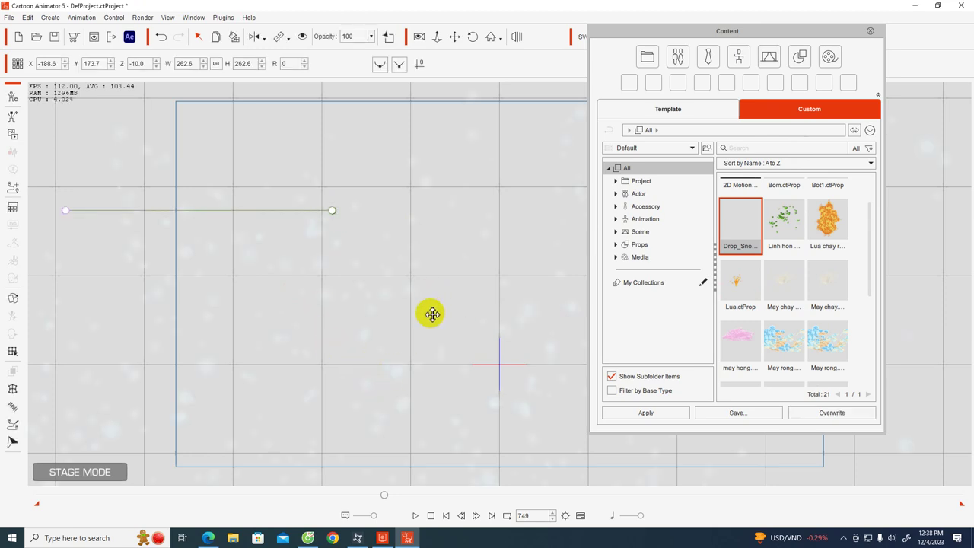
{"action": "left_click", "coordinate": [414, 516]}
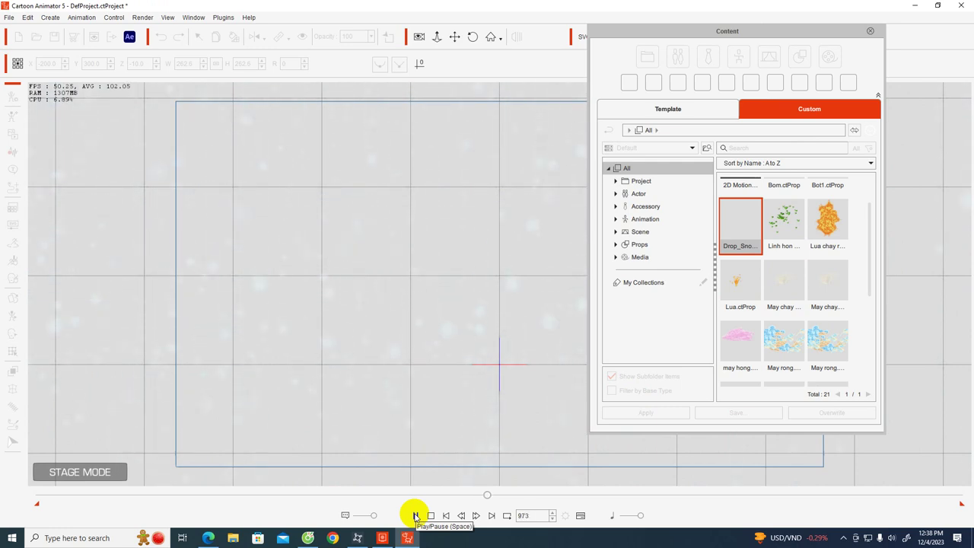
{"action": "left_click", "coordinate": [415, 516]}
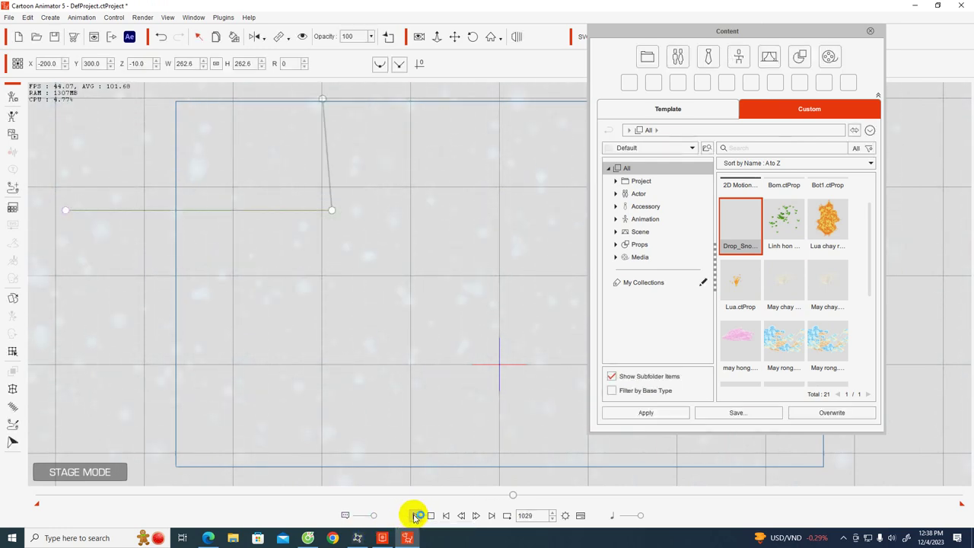
- Open the Background category under Scene in the custom library
{"action": "left_click", "coordinate": [615, 232]}
{"action": "left_click", "coordinate": [636, 259]}
{"action": "left_click", "coordinate": [641, 271]}
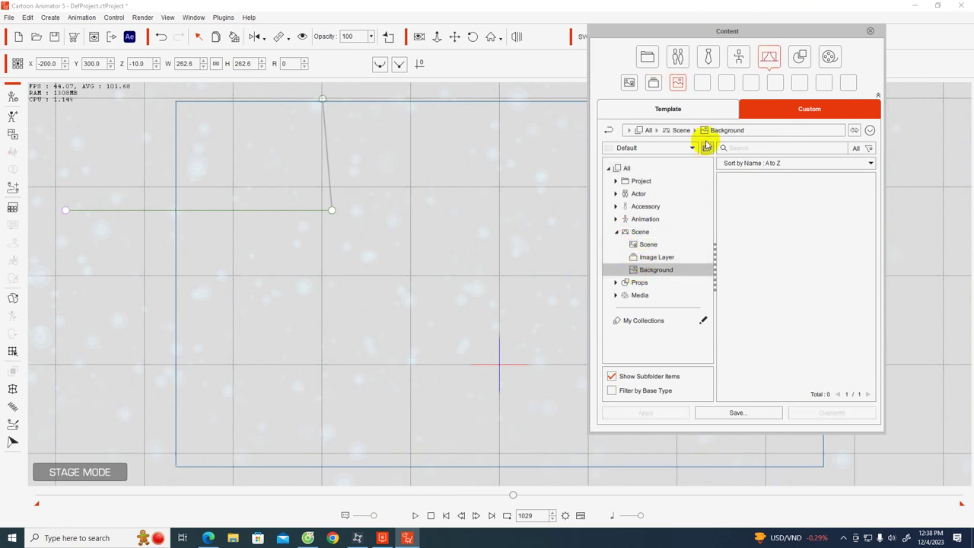
- Switch to the template library's individual items and look through the Image Layer and Background categories under Scene
{"action": "left_click", "coordinate": [706, 109]}
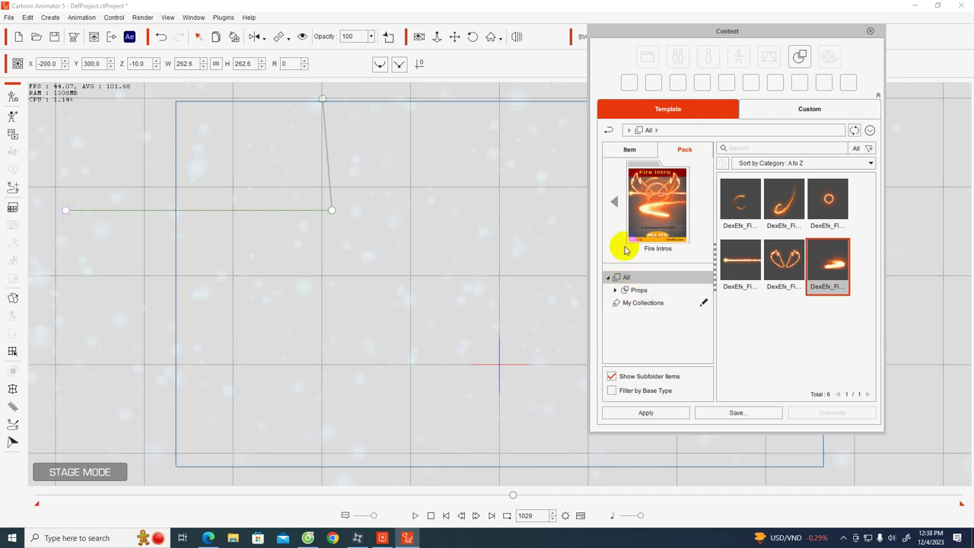
{"action": "left_click", "coordinate": [638, 149]}
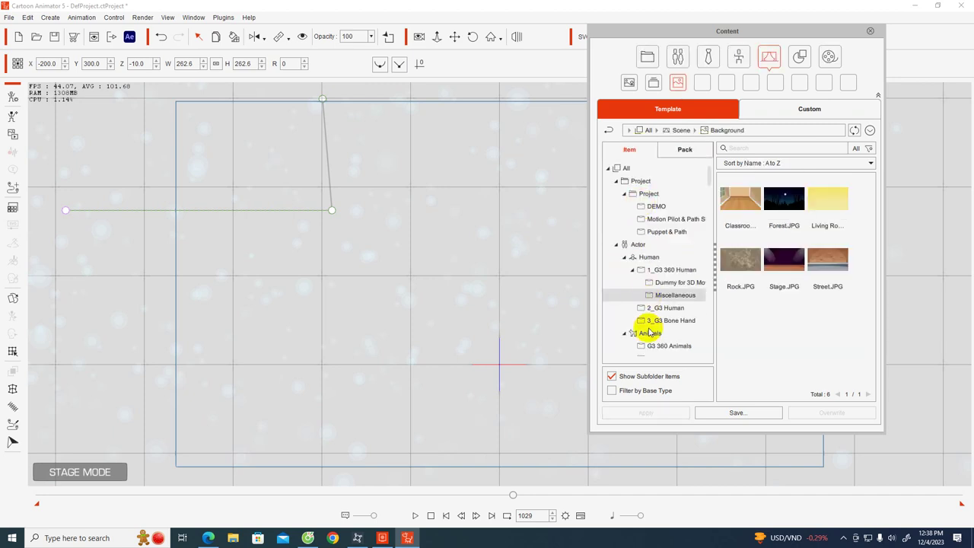
{"action": "scroll", "coordinate": [675, 322], "scroll_direction": "down", "scroll_amount": 2}
{"action": "scroll", "coordinate": [674, 320], "scroll_direction": "down", "scroll_amount": 10}
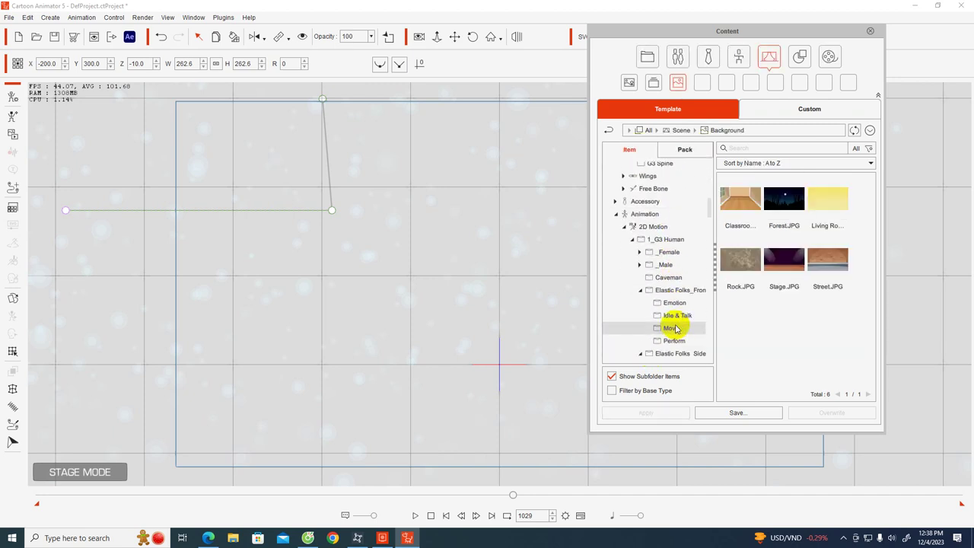
{"action": "scroll", "coordinate": [674, 332], "scroll_direction": "down", "scroll_amount": 10}
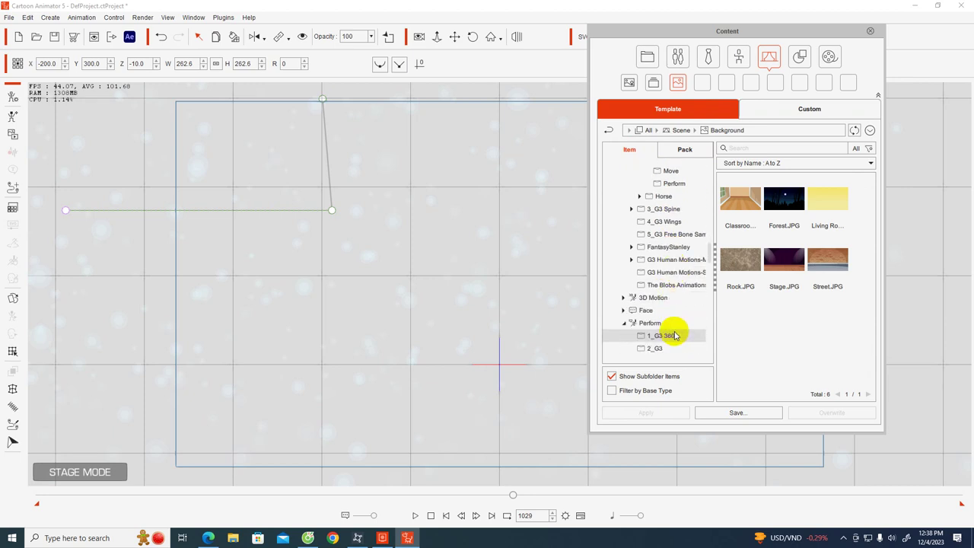
{"action": "scroll", "coordinate": [675, 331], "scroll_direction": "down", "scroll_amount": 3}
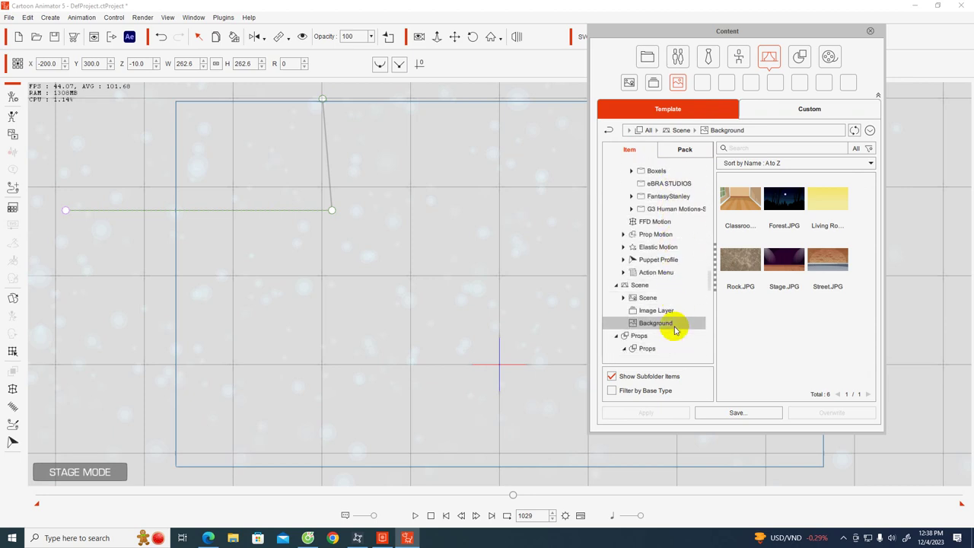
{"action": "left_click", "coordinate": [651, 312]}
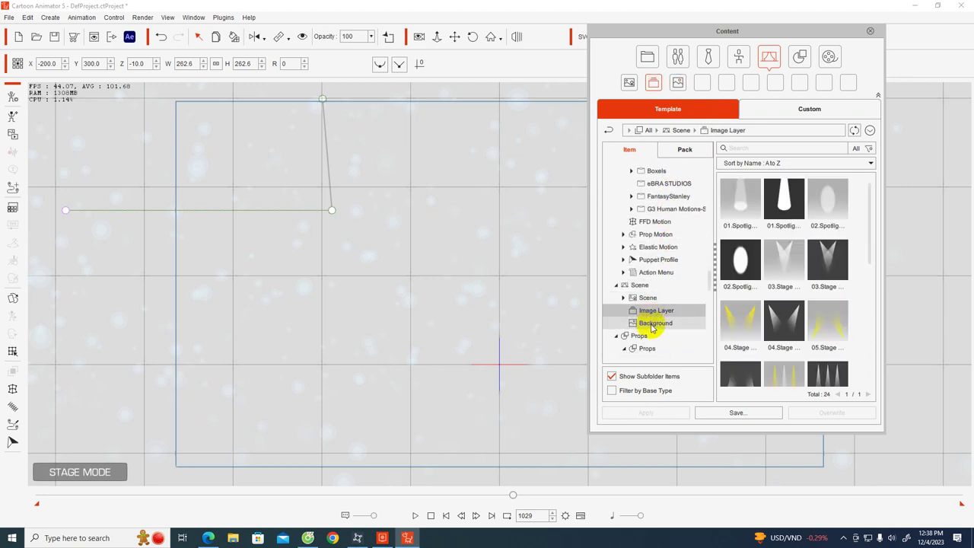
{"action": "left_click", "coordinate": [652, 325]}
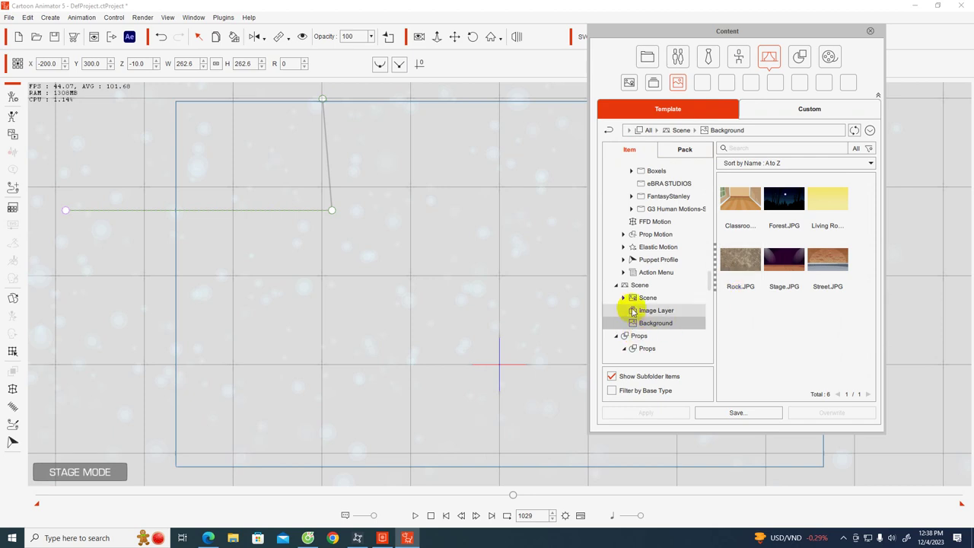
- Expand the Scene category in the template library and add the Forest scene to the stage behind the snowfall
{"action": "left_click", "coordinate": [623, 298]}
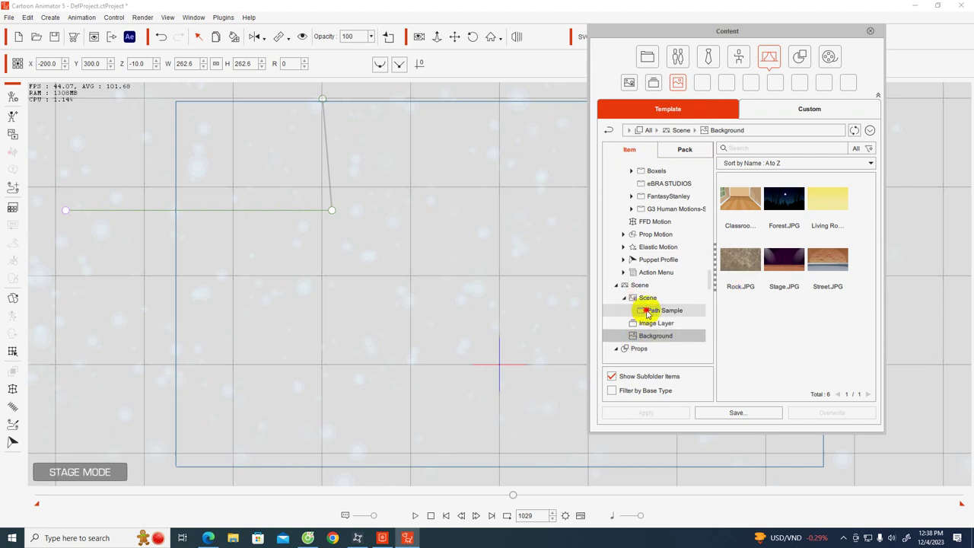
{"action": "left_click", "coordinate": [648, 311]}
{"action": "left_click", "coordinate": [647, 297]}
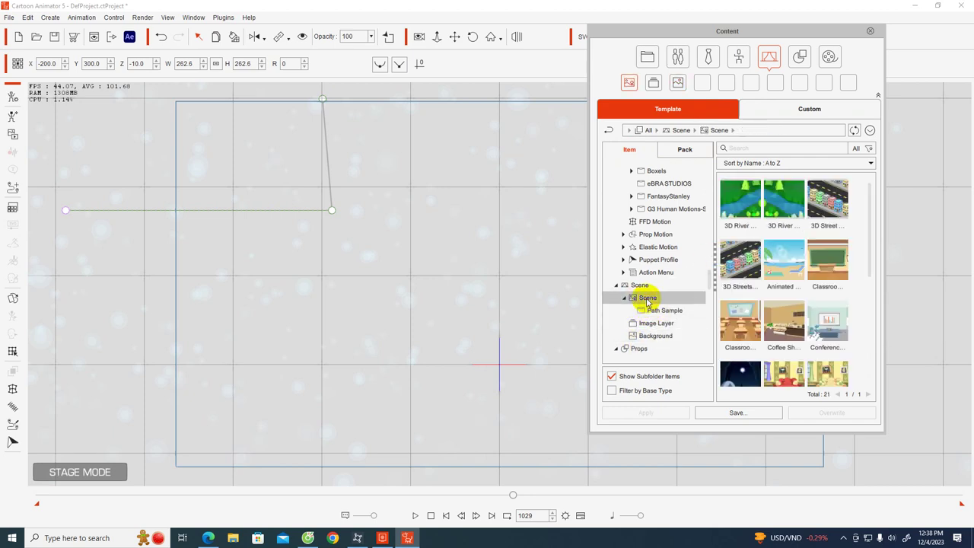
{"action": "scroll", "coordinate": [752, 326], "scroll_direction": "down", "scroll_amount": 3}
{"action": "scroll", "coordinate": [743, 298], "scroll_direction": "down", "scroll_amount": 1}
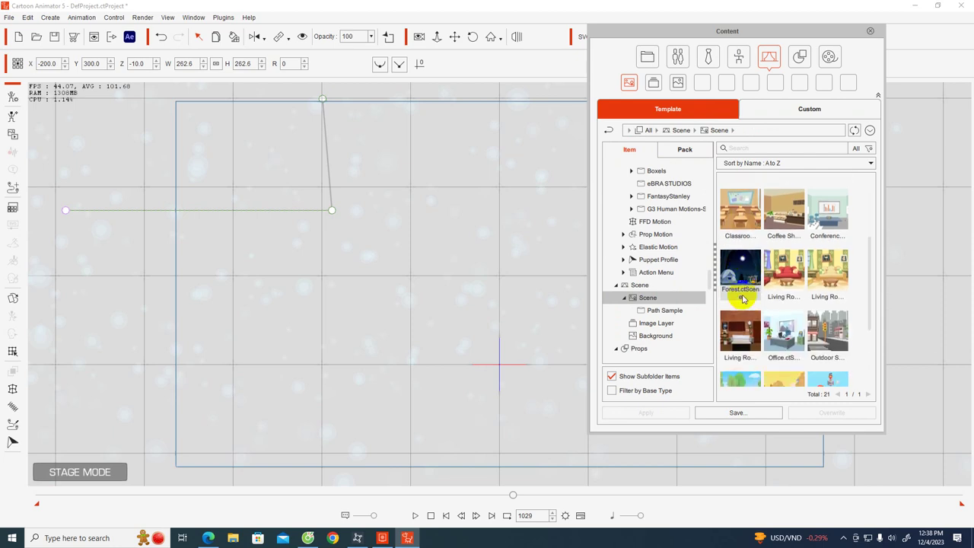
{"action": "left_click_drag", "start_coordinate": [740, 263], "coordinate": [558, 256]}
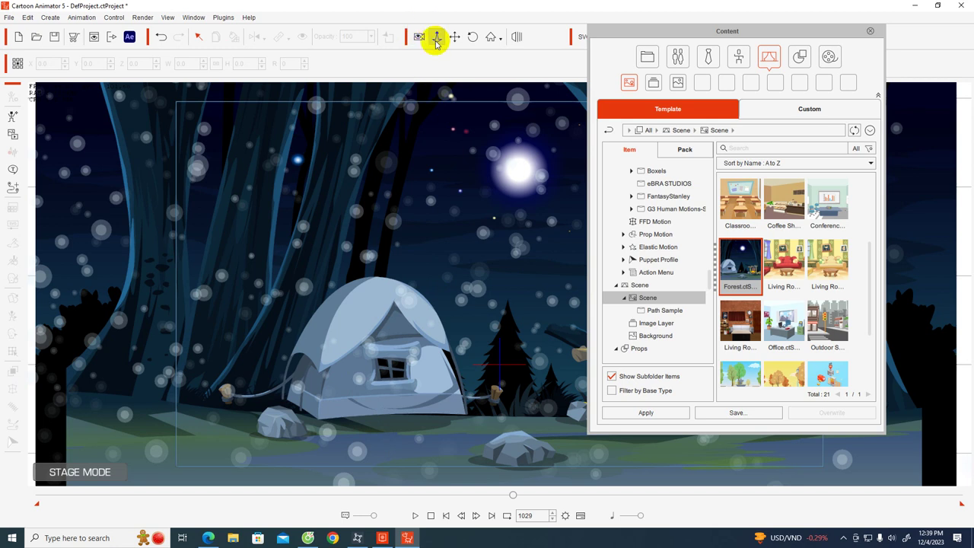
- Zoom the stage view out around the forest scene and activate view panning
{"action": "left_click_drag", "start_coordinate": [417, 251], "coordinate": [413, 396]}
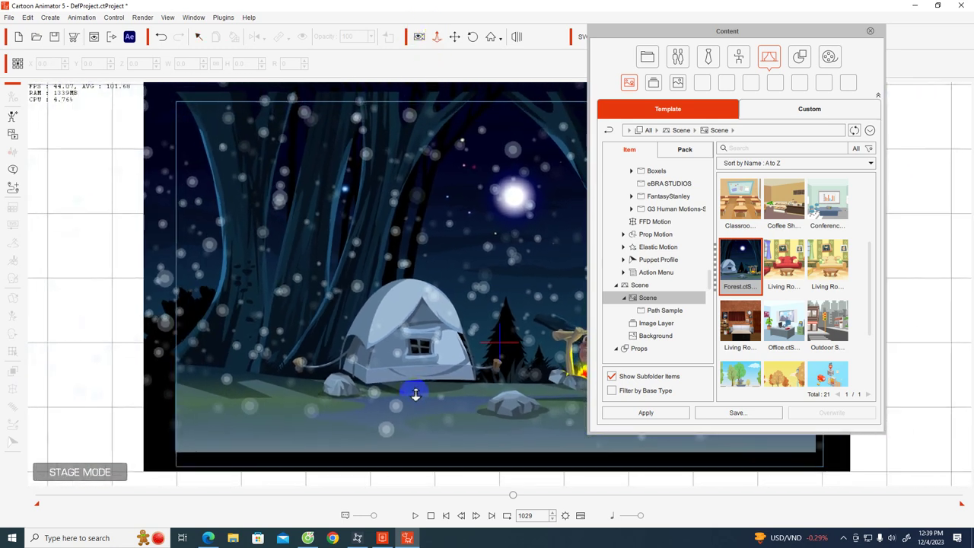
{"action": "left_click", "coordinate": [455, 38]}
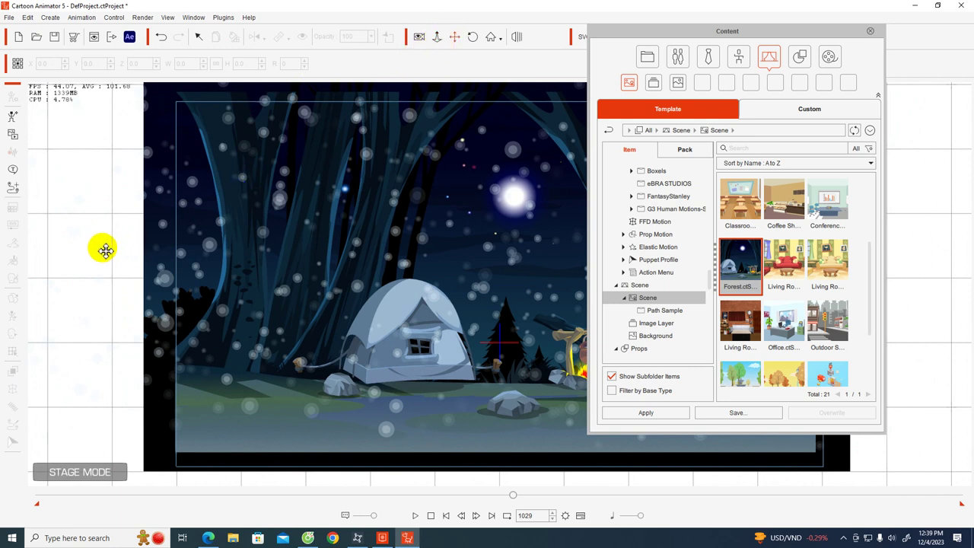